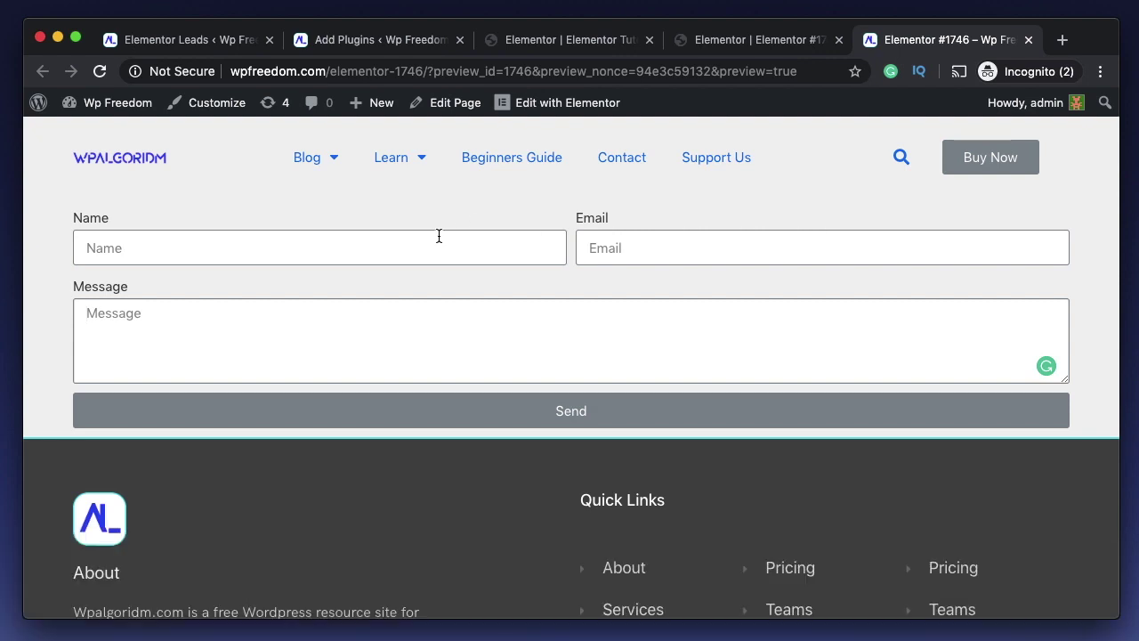
- Try out the form's Name, Email and Message fields on the live page
left_click(439, 237)
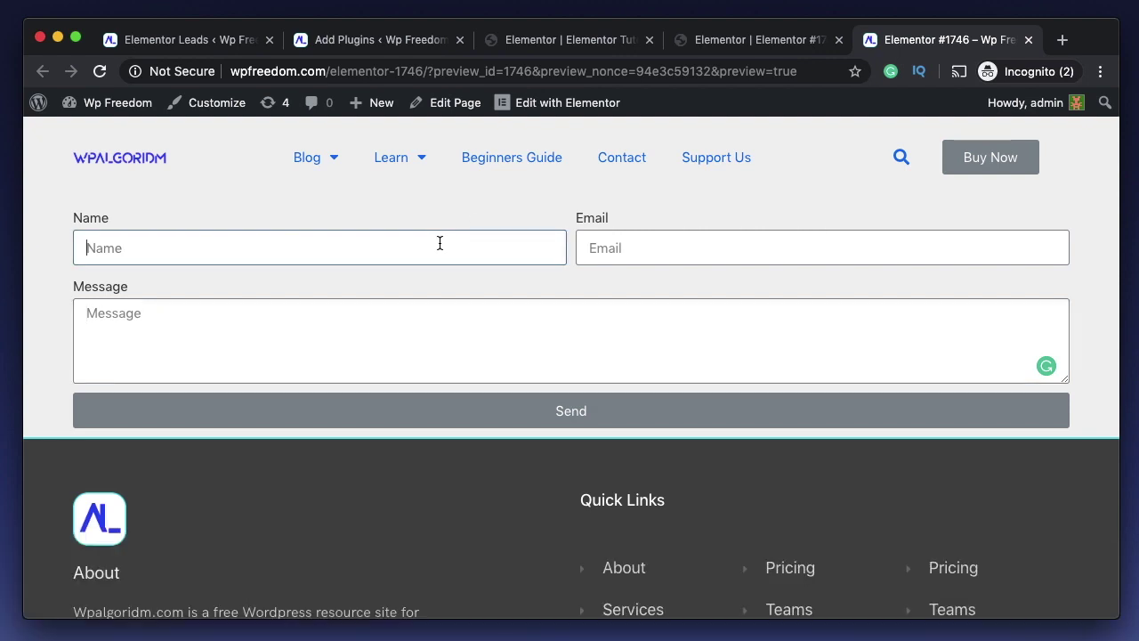
left_click(646, 255)
left_click(544, 338)
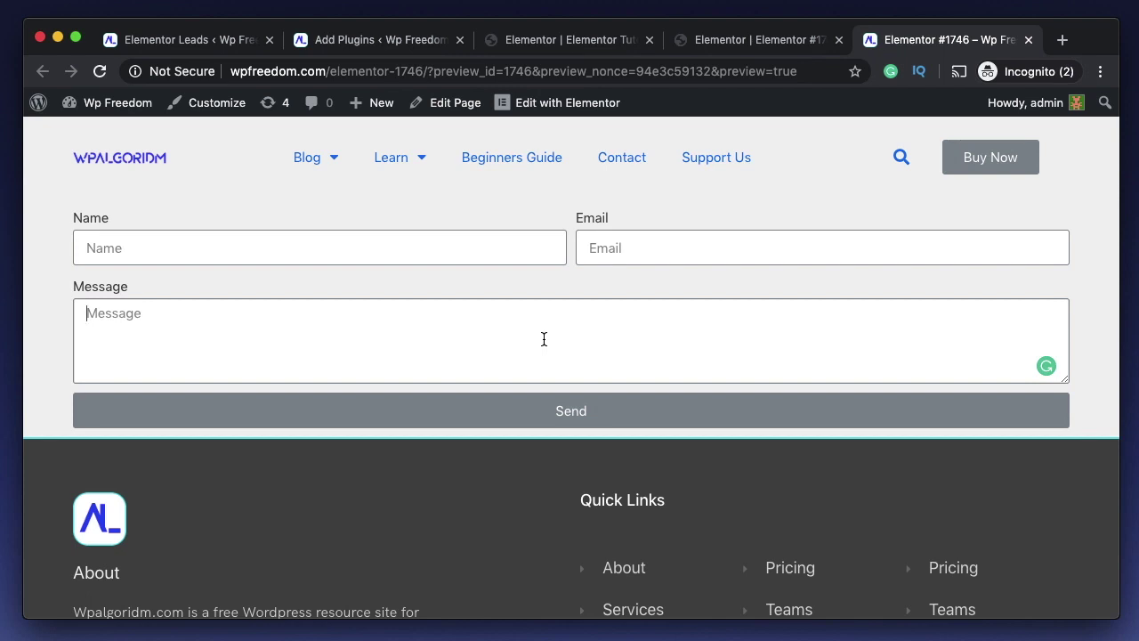
- In the Elementor editor, expand and then collapse the Submit Button settings
left_click(763, 40)
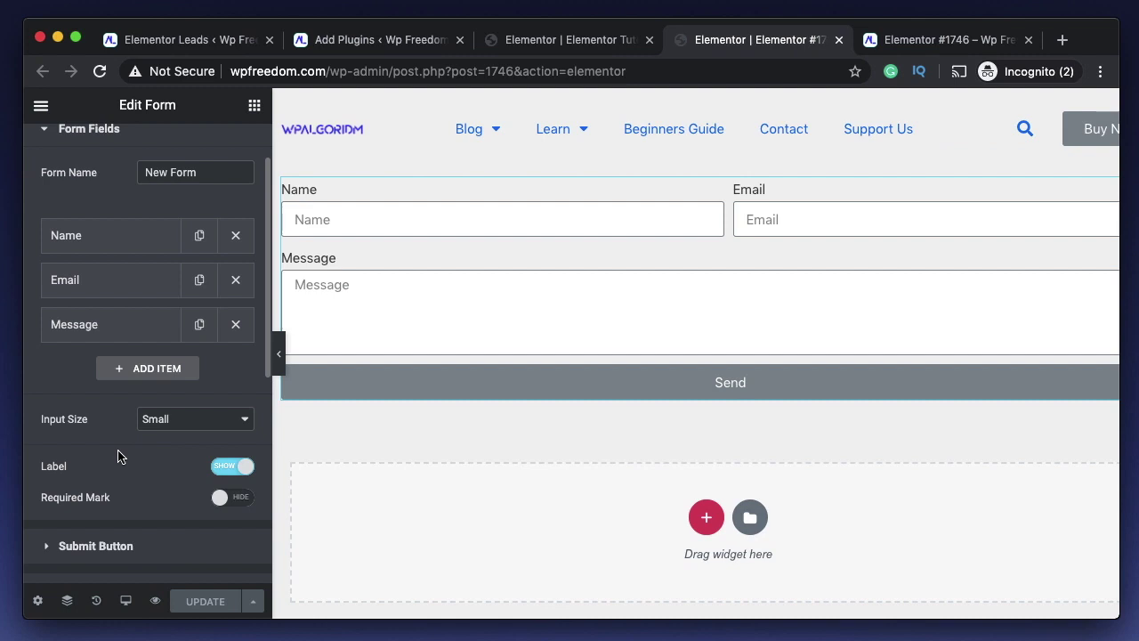
scroll(119, 457, "down", 3)
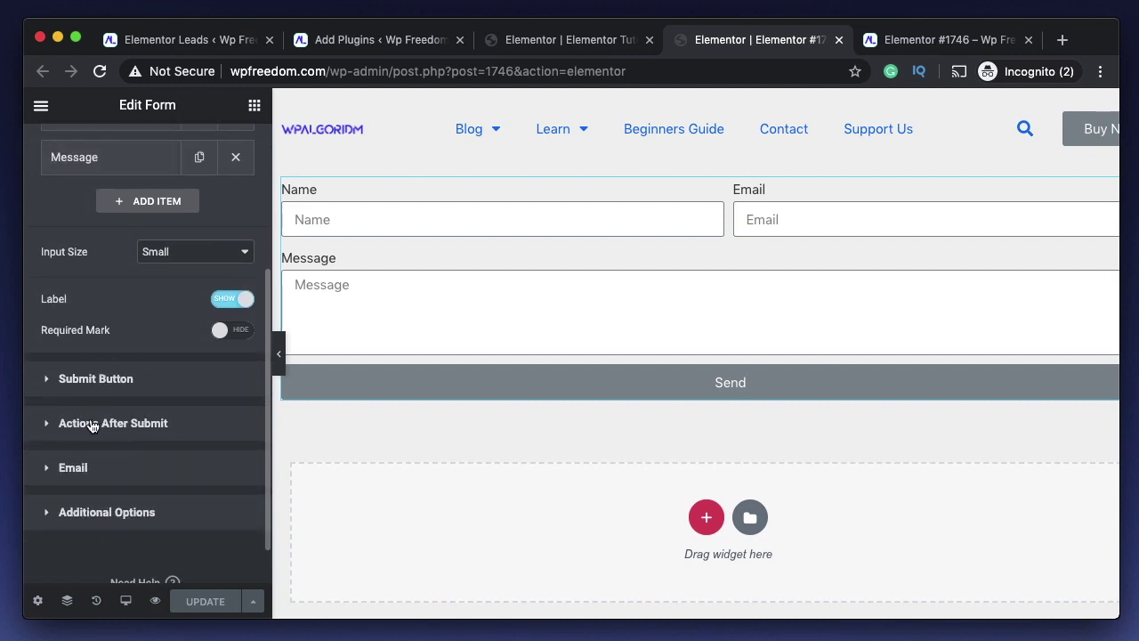
left_click(98, 383)
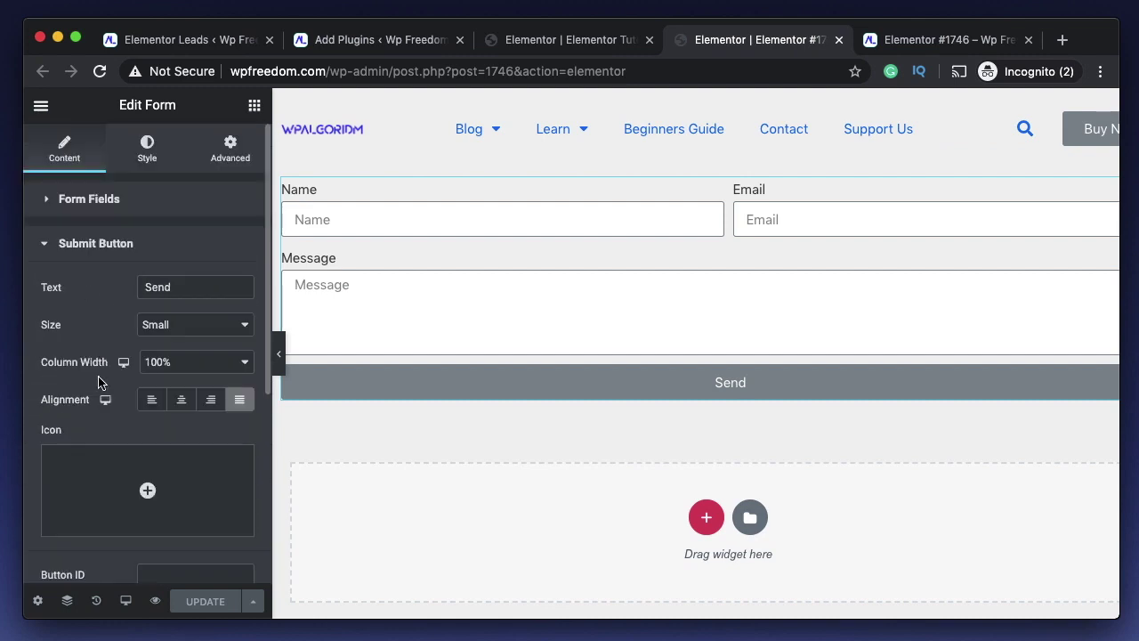
left_click(93, 235)
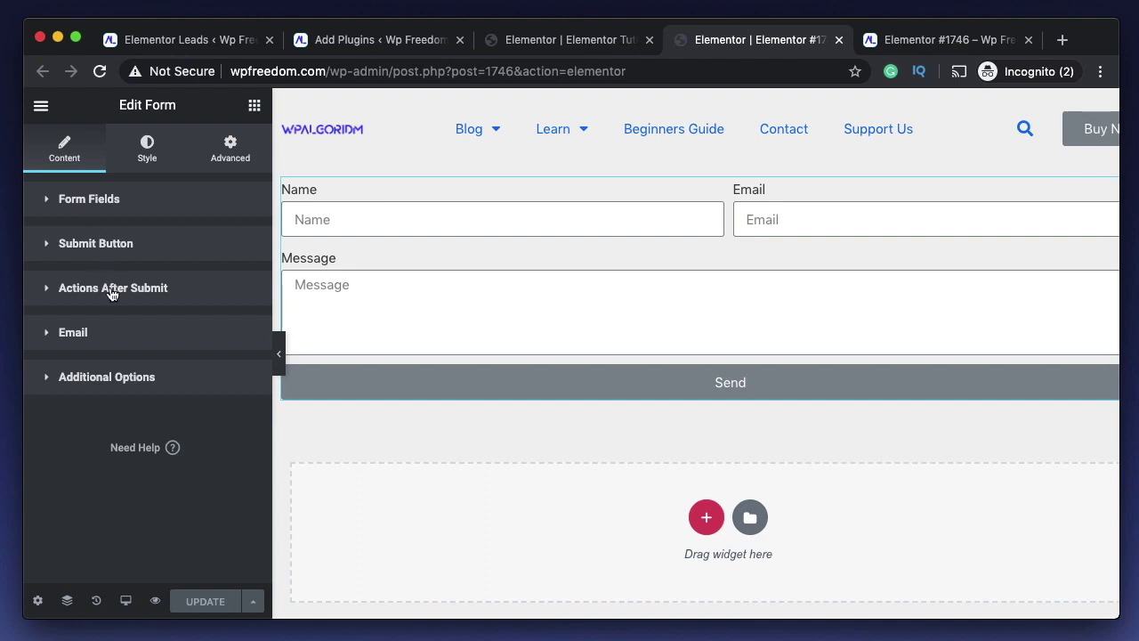
- Browse the Add Action list under Actions After Submit, then select the form widget
left_click(106, 288)
left_click(113, 356)
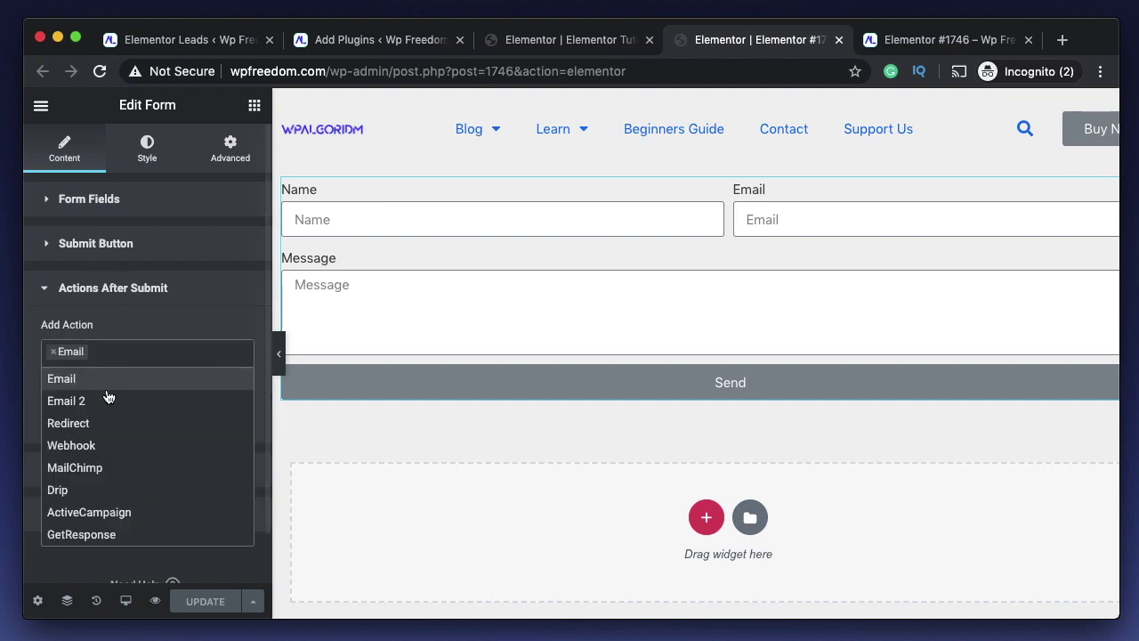
scroll(105, 485, "down", 2)
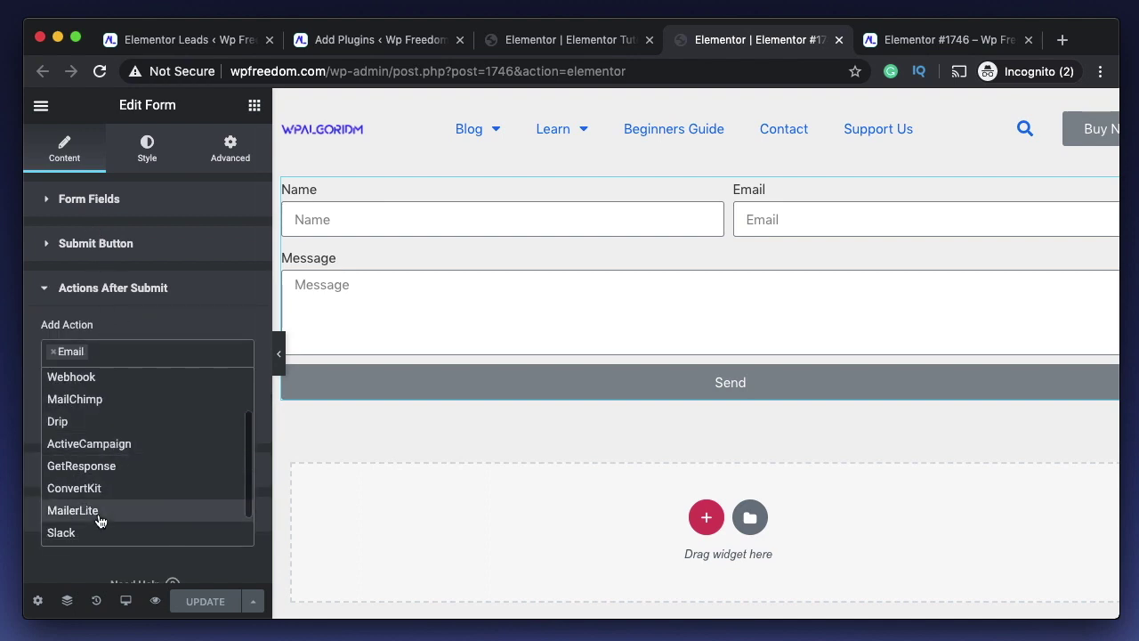
scroll(101, 514, "down", 2)
scroll(114, 466, "up", 4)
left_click(123, 342)
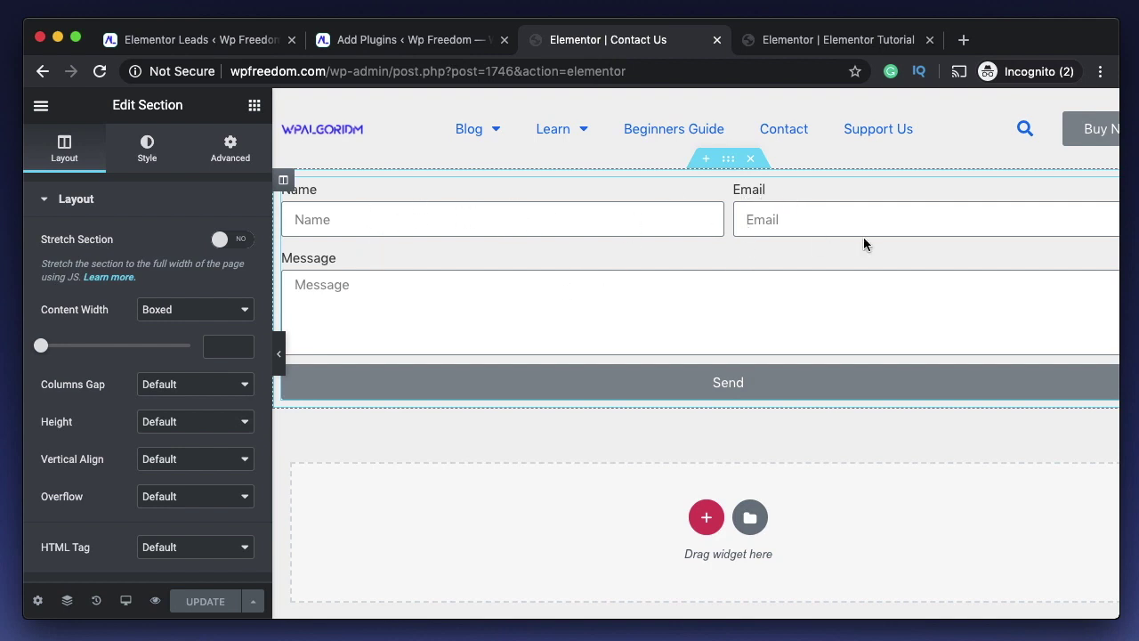
left_click(565, 335)
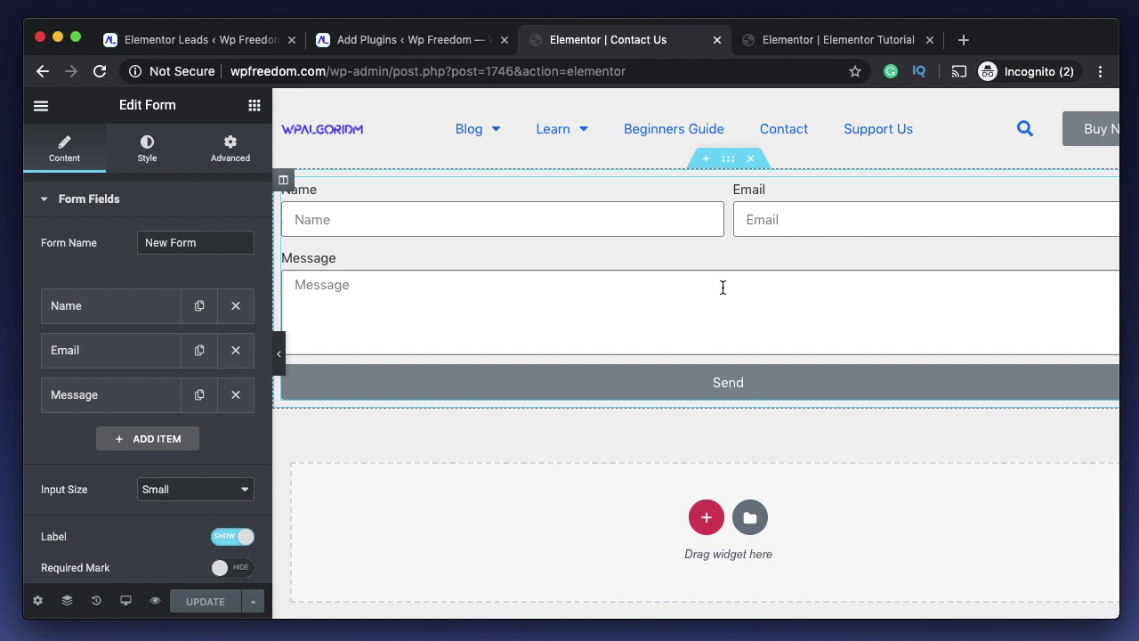
- Show the 'lenix elementor' plugin search results and highlight the search text
left_click(412, 43)
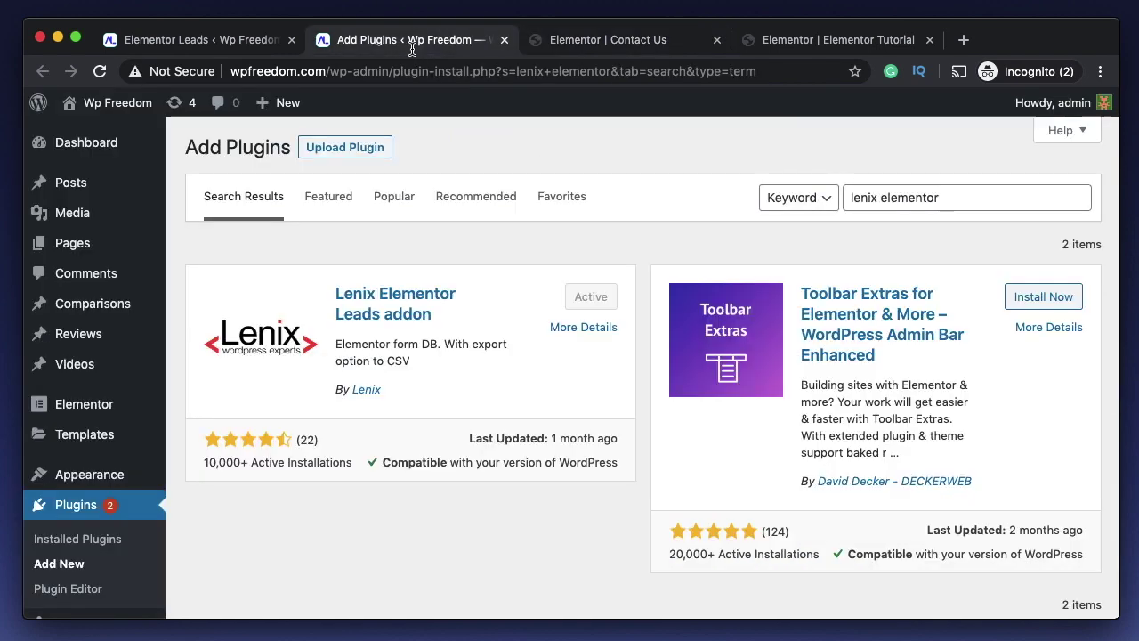
left_click(956, 201)
key("super+a")
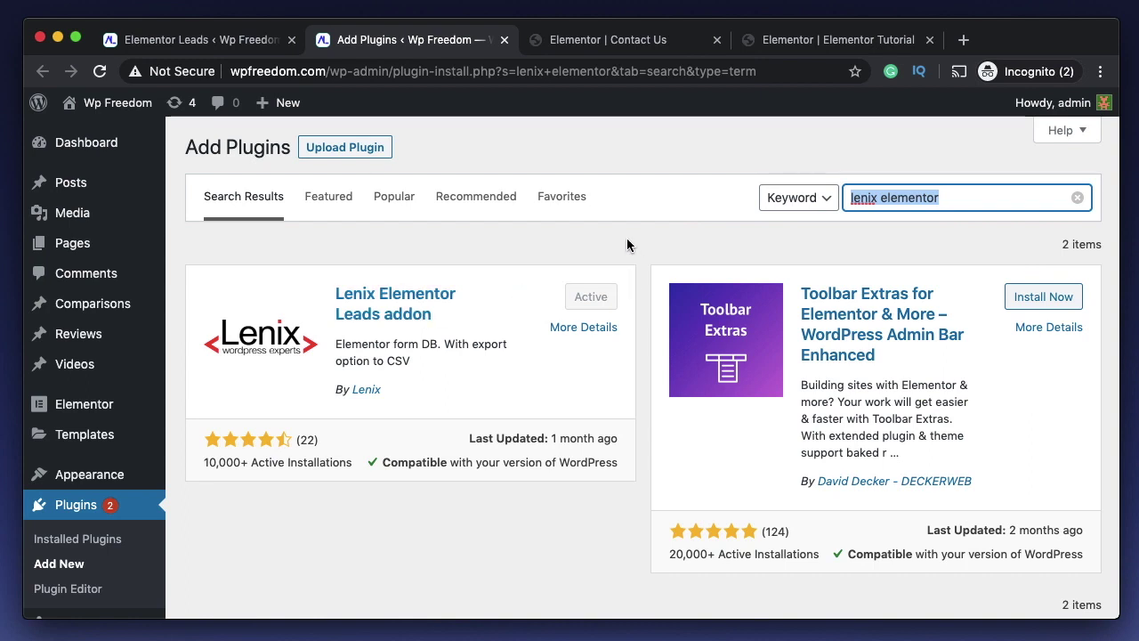
triple_click(941, 196)
triple_click(944, 196)
left_click(649, 145)
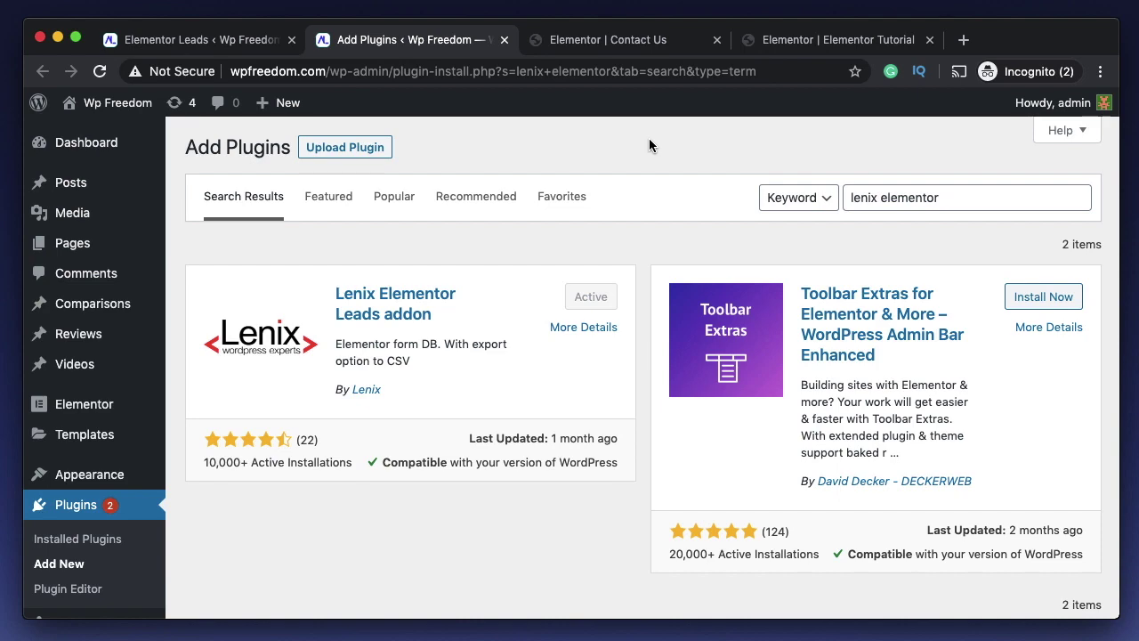
- Open the Elementor Leads page and point out the first form's type Single and lead count
scroll(67, 484, "down", 5)
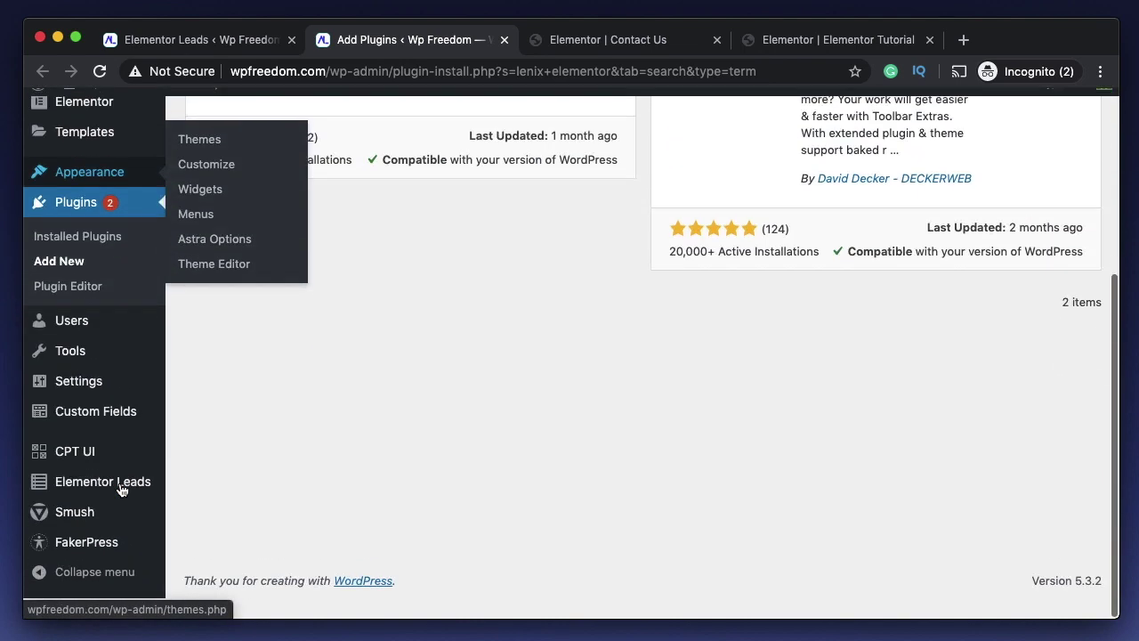
mouse_move(78, 513)
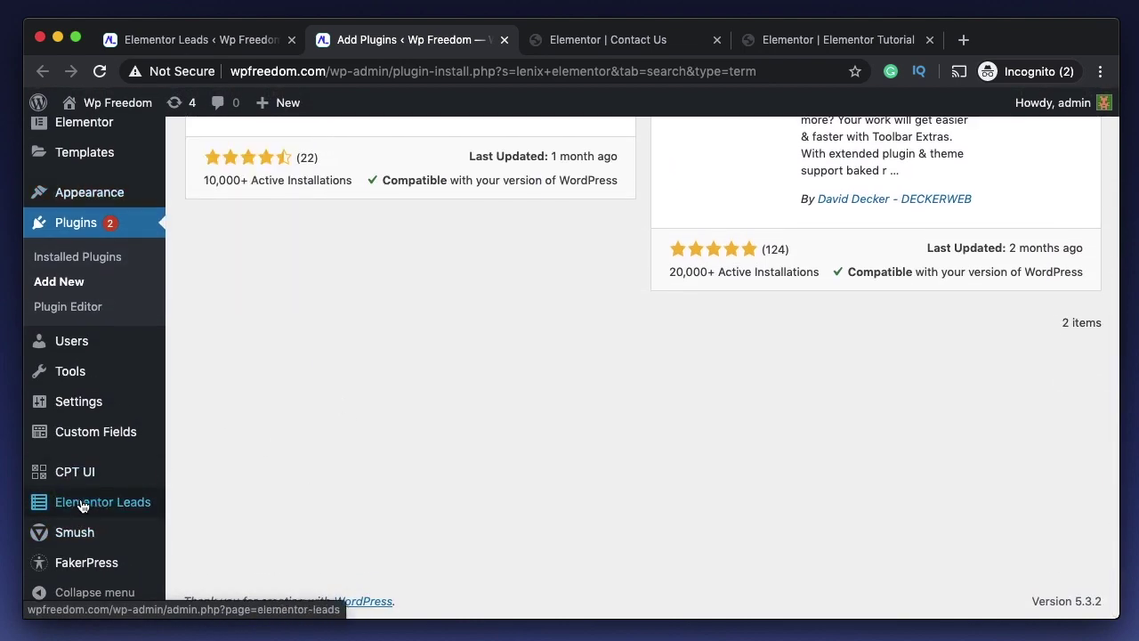
left_click(105, 503)
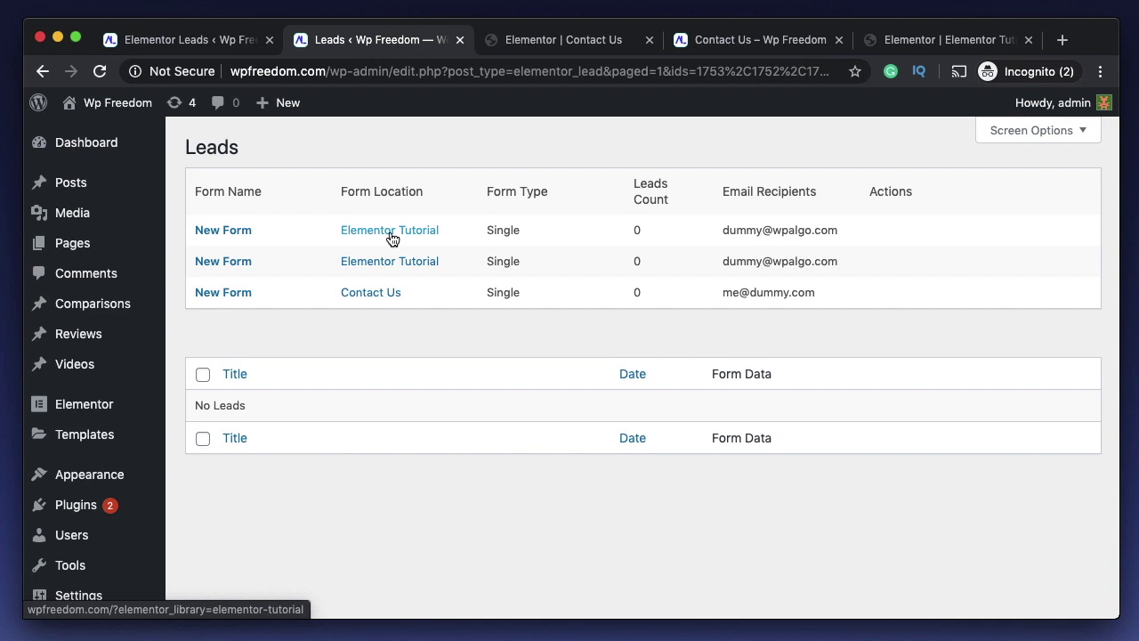
double_click(511, 228)
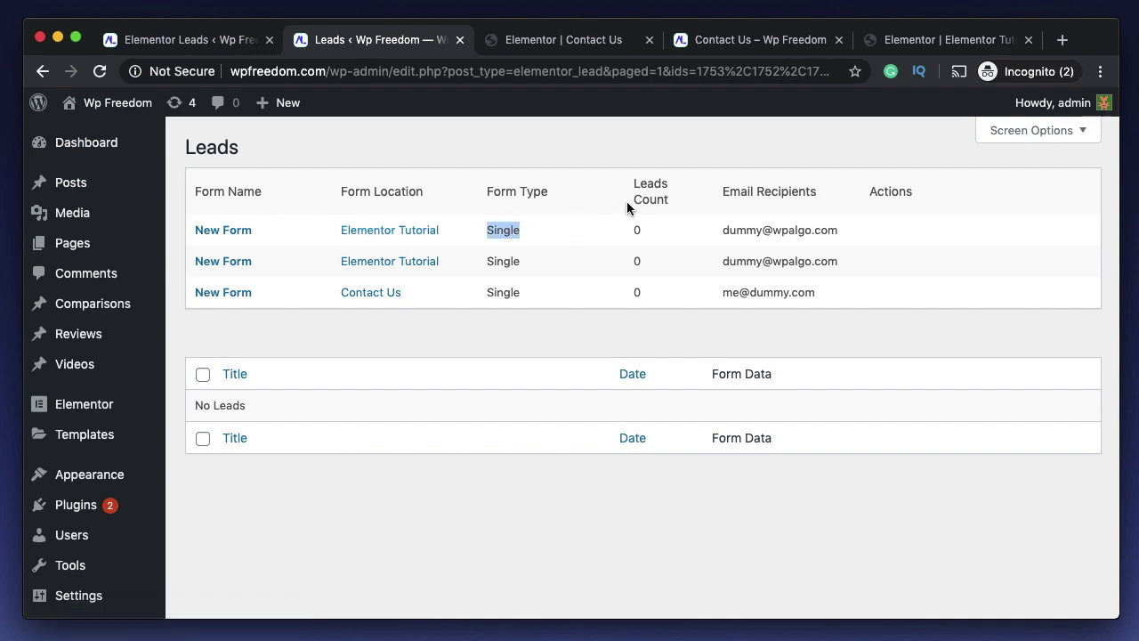
double_click(636, 230)
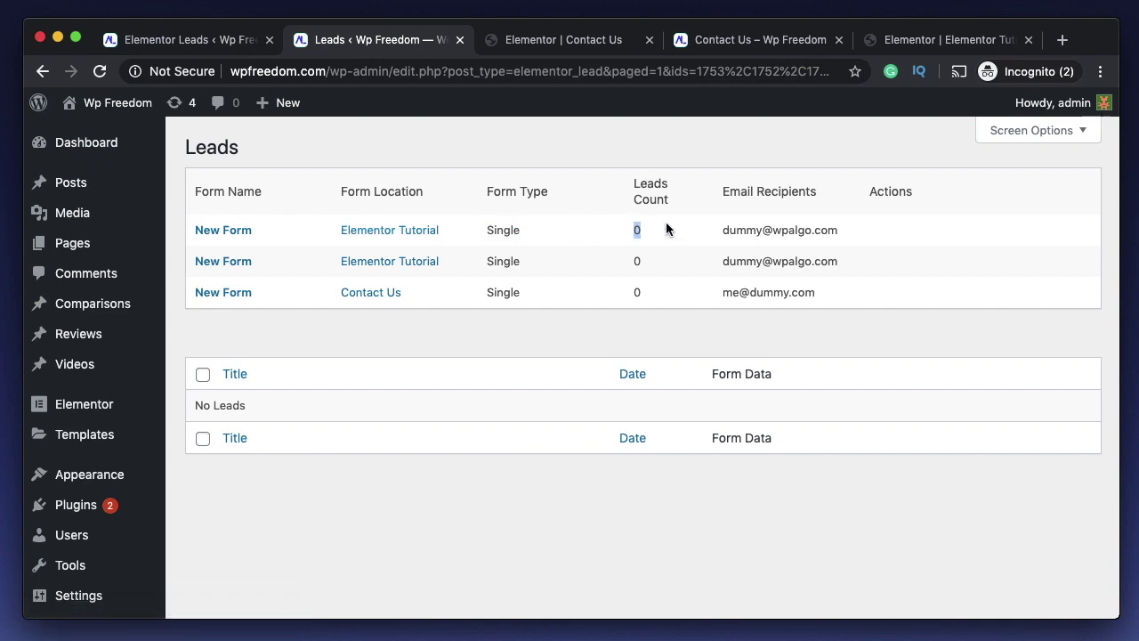
left_click(754, 191)
- Highlight the first form's recipient e-mail, the Actions column and the second form's type Single
double_click(784, 229)
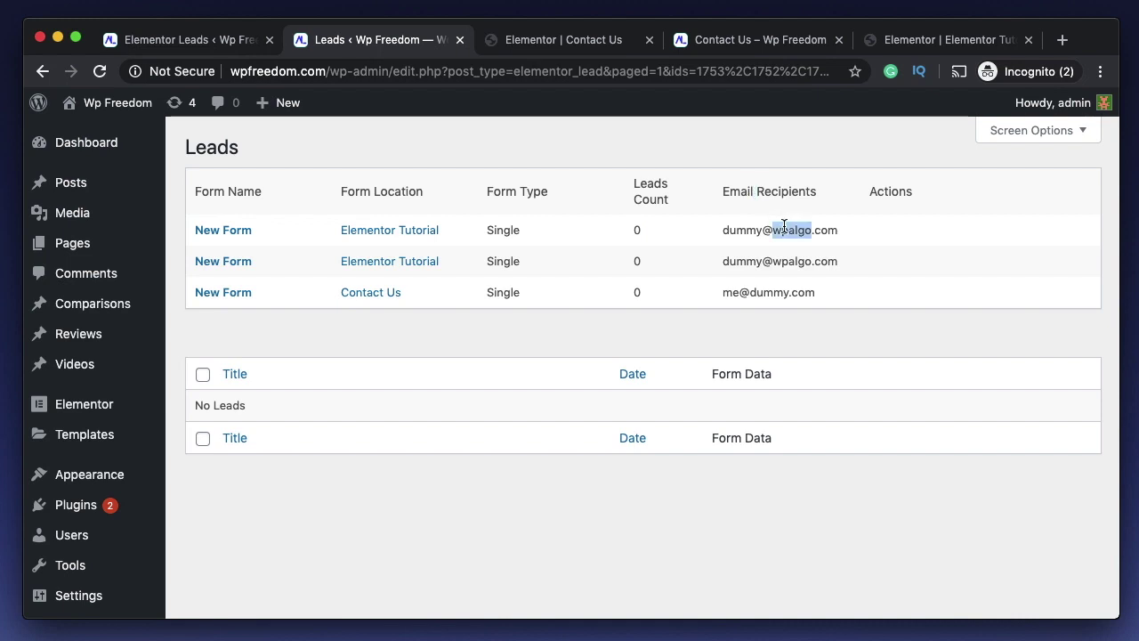
left_click(784, 226)
triple_click(784, 226)
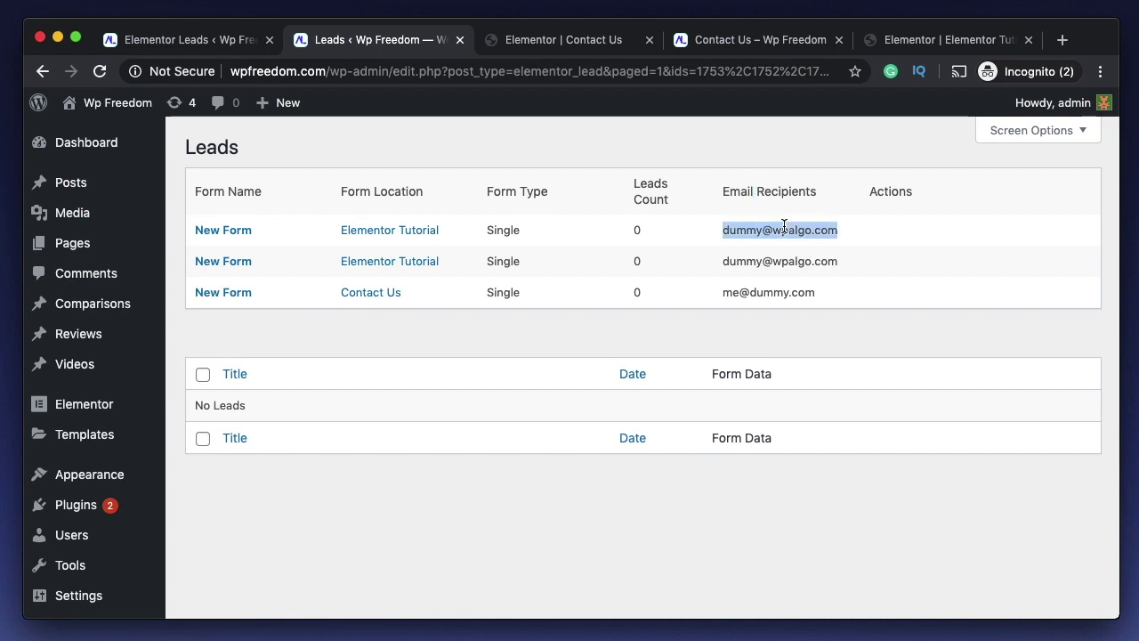
double_click(784, 226)
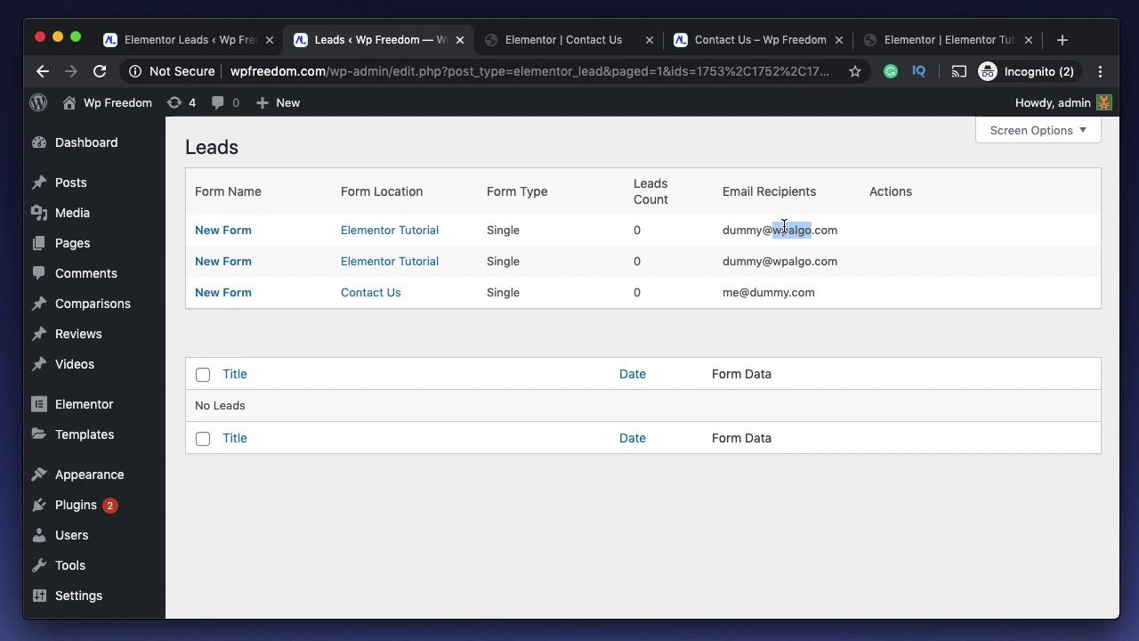
triple_click(784, 226)
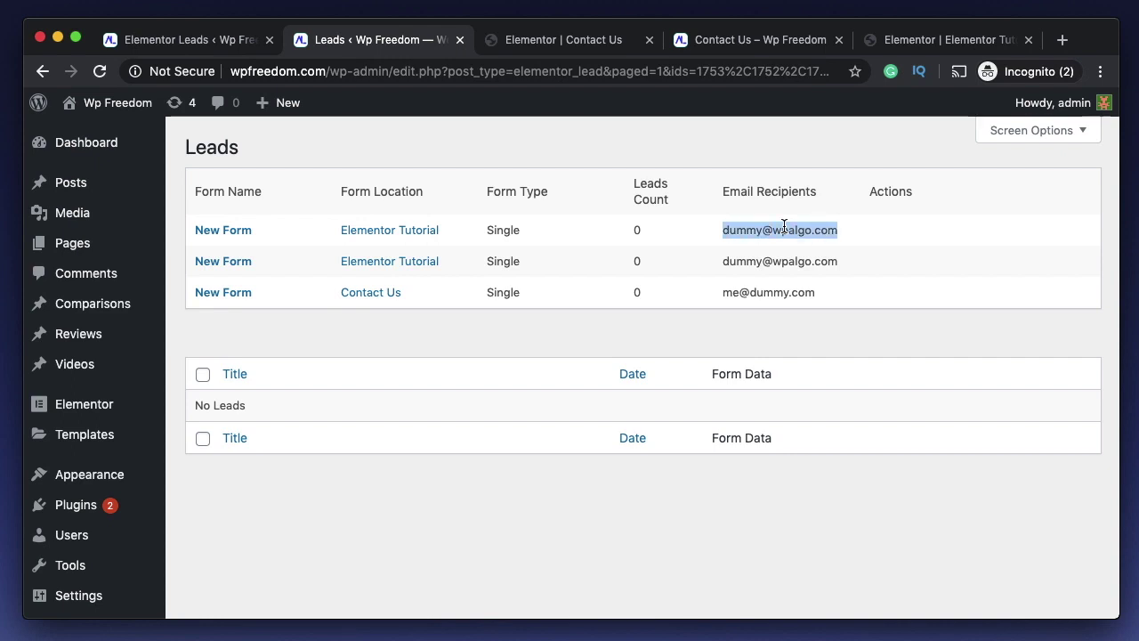
double_click(893, 192)
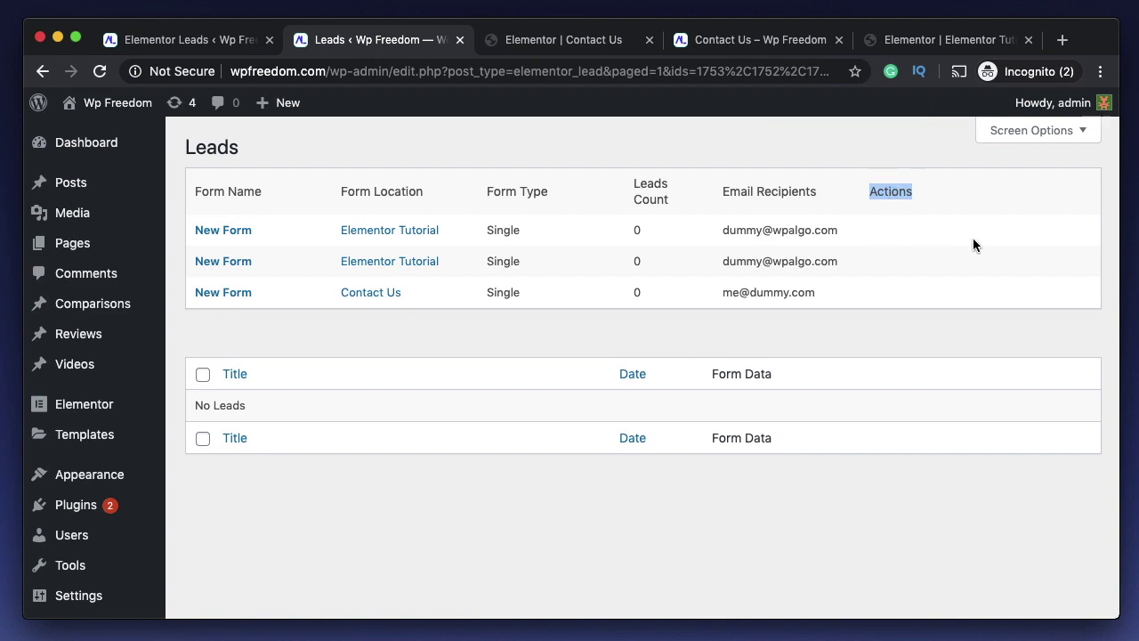
double_click(499, 230)
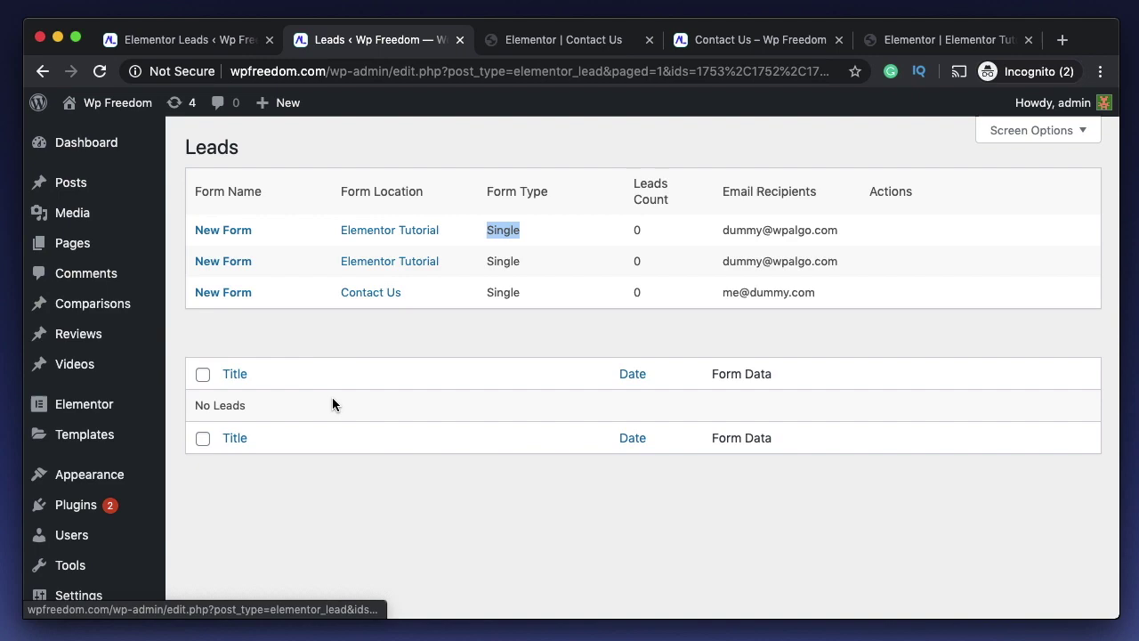
scroll(332, 397, "down", 5)
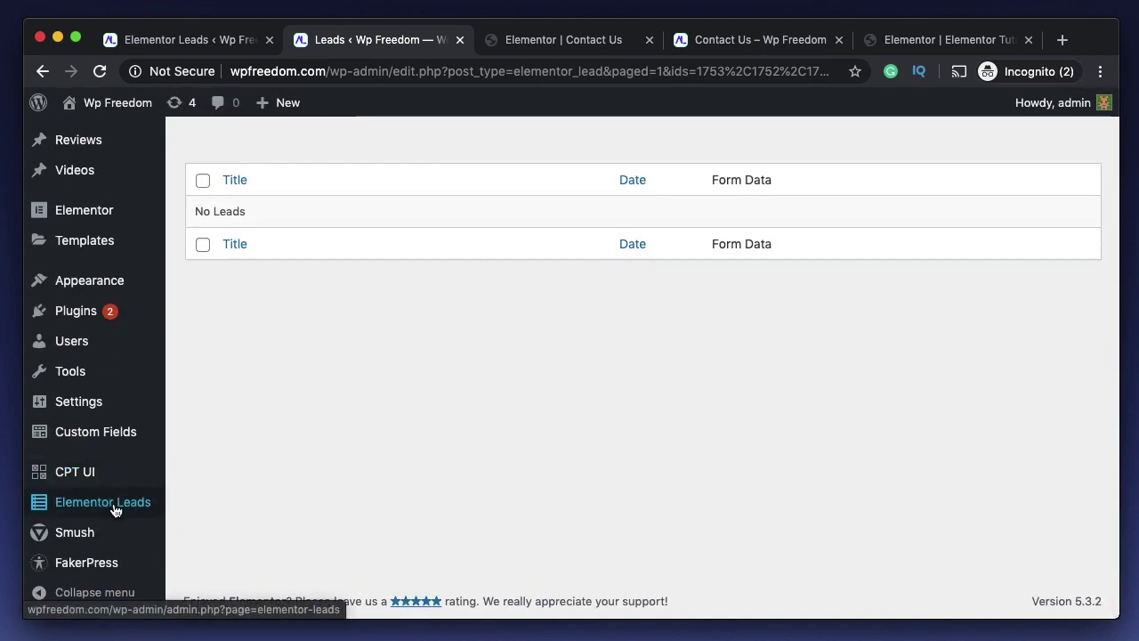
scroll(432, 368, "up", 5)
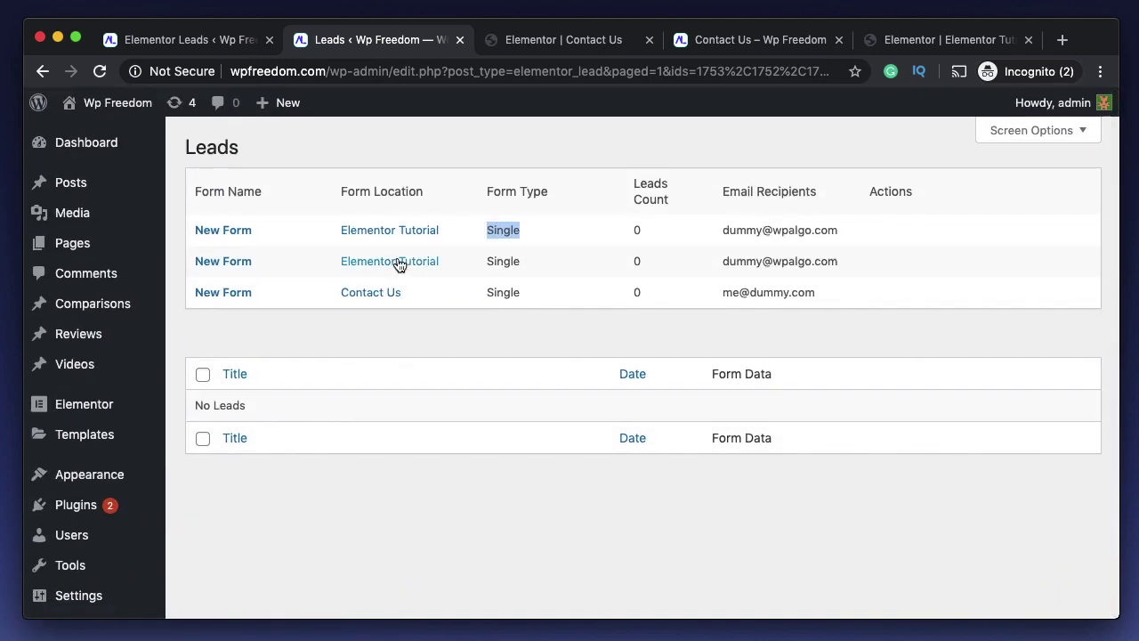
double_click(513, 263)
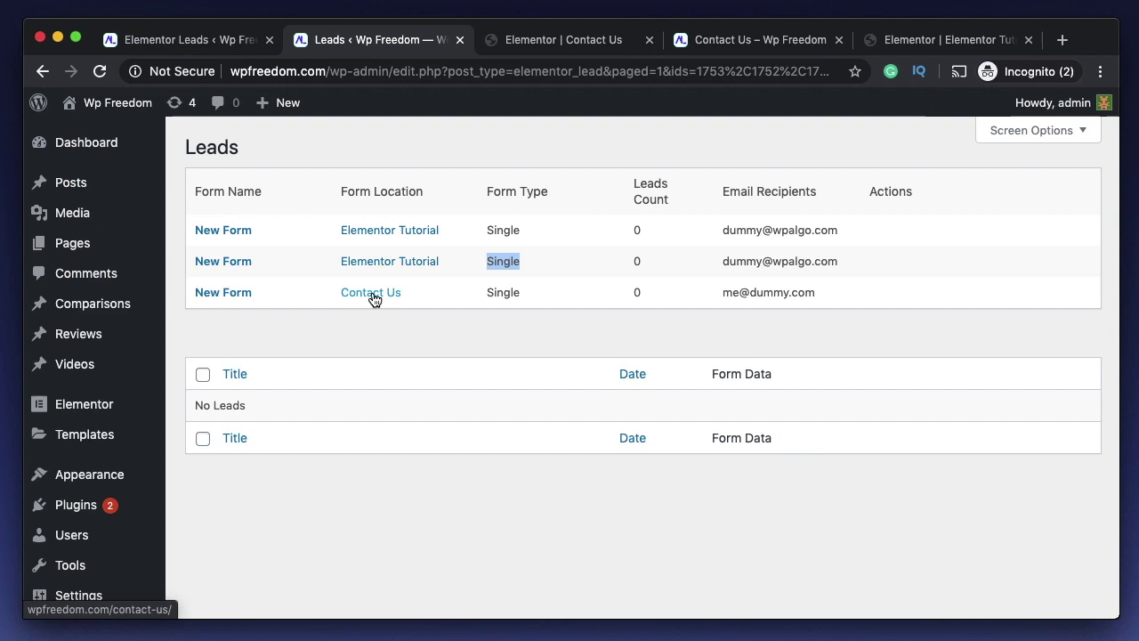
- On the Contact Us preview, submit a test entry with name 'alala' and a test e-mail address
left_click(637, 290)
left_click(739, 39)
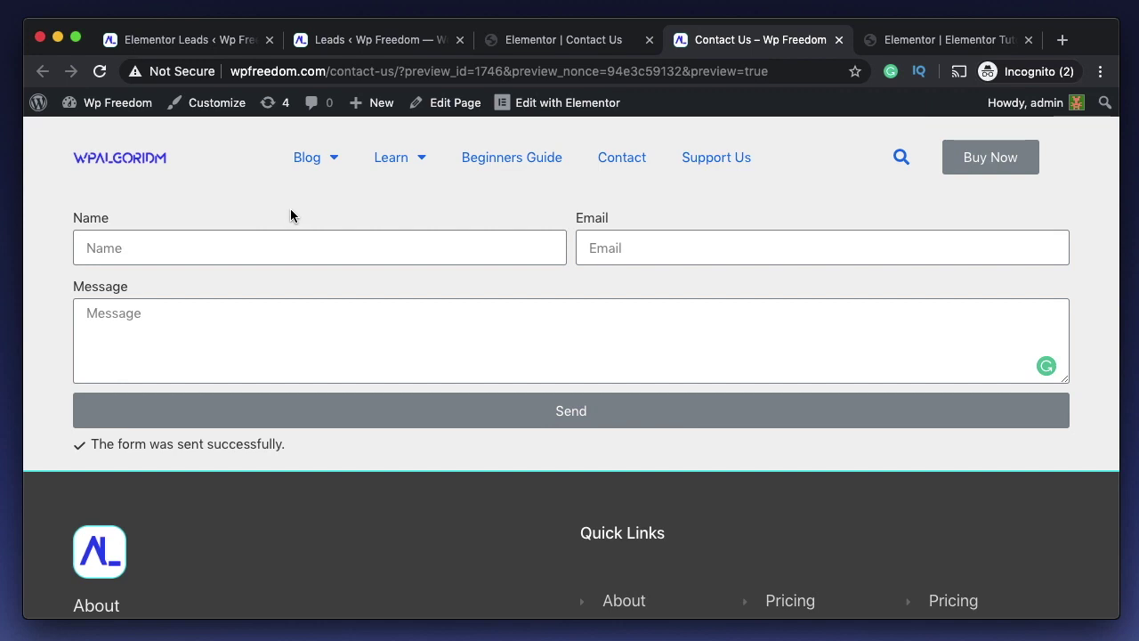
left_click(593, 39)
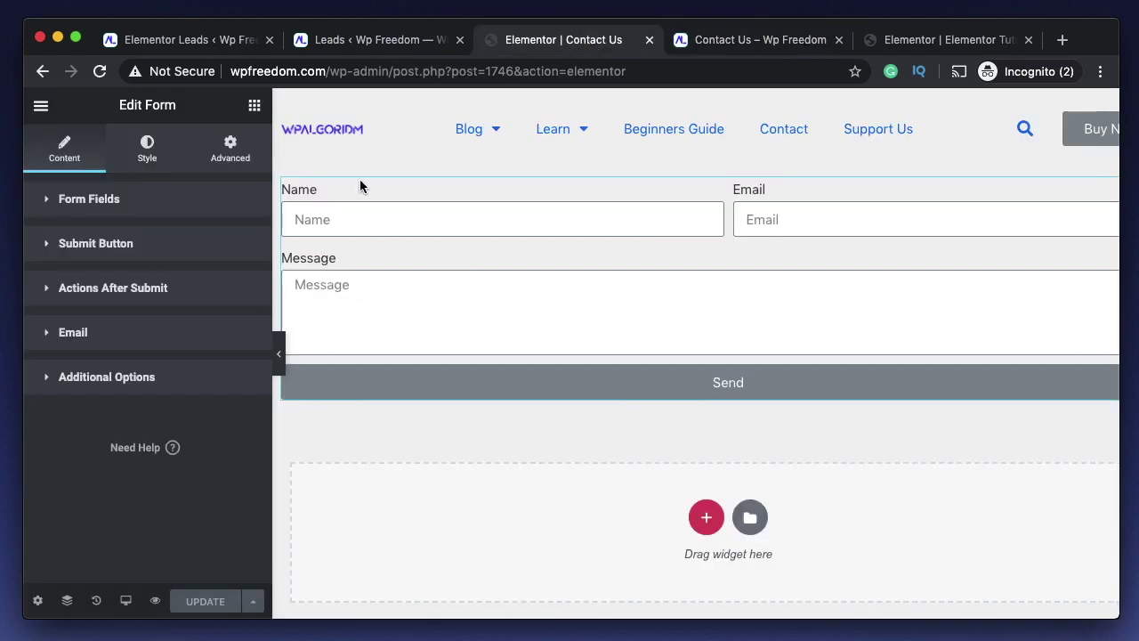
left_click(723, 39)
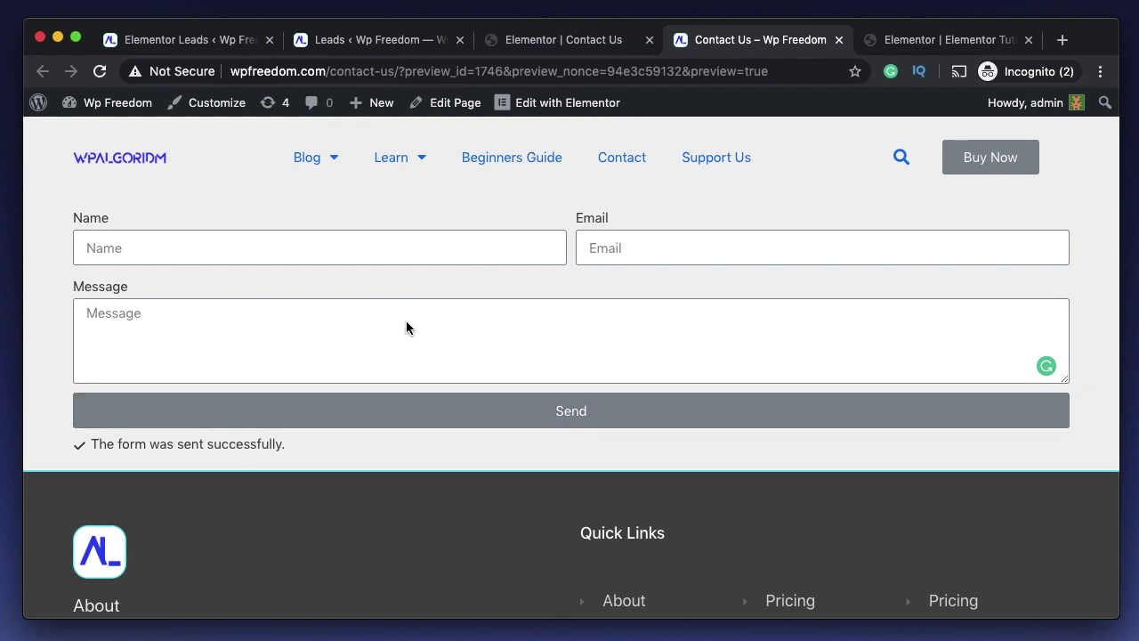
left_click(128, 257)
type("alala")
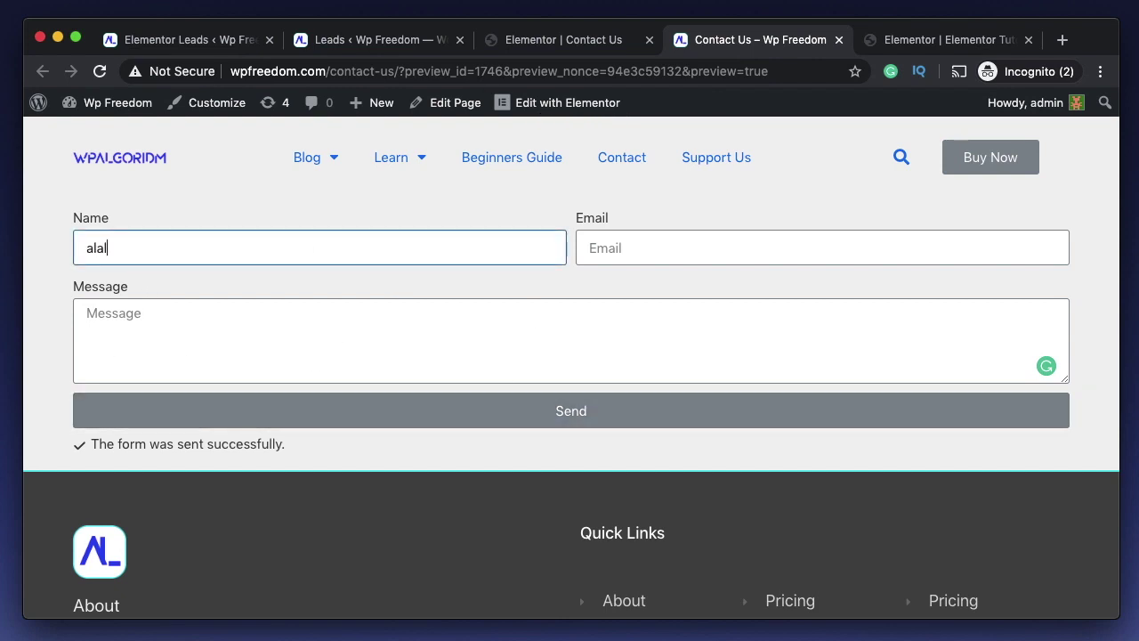
key("Tab")
type("me@me")
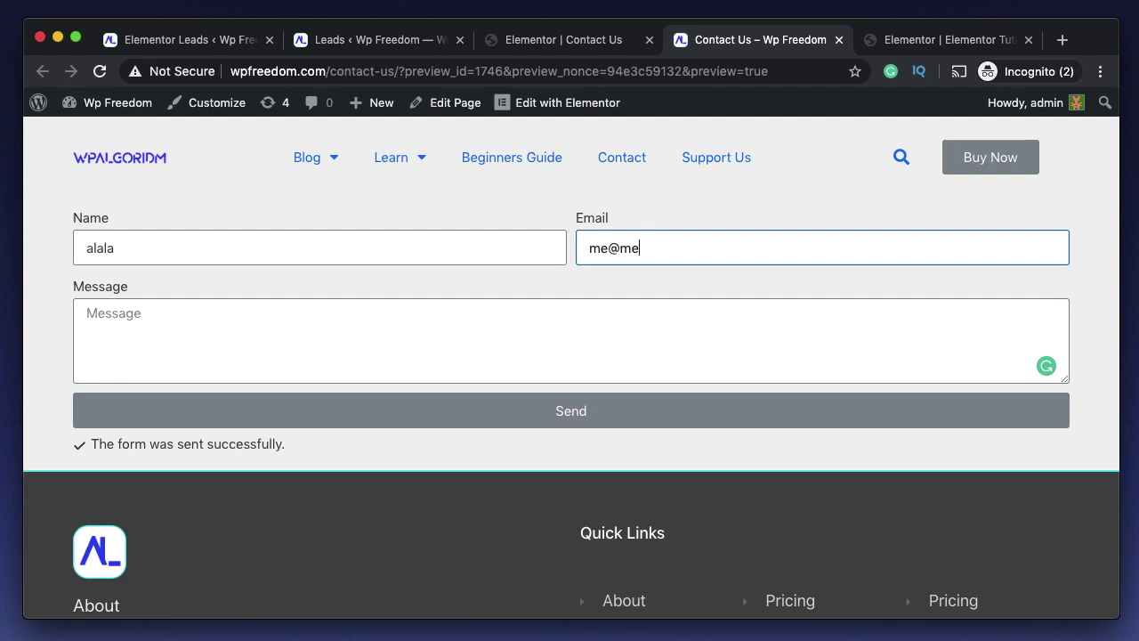
type(".com")
key("Return")
- Send another entry named 'ahahah', then start typing 'ola' in the Name field
left_click(437, 249)
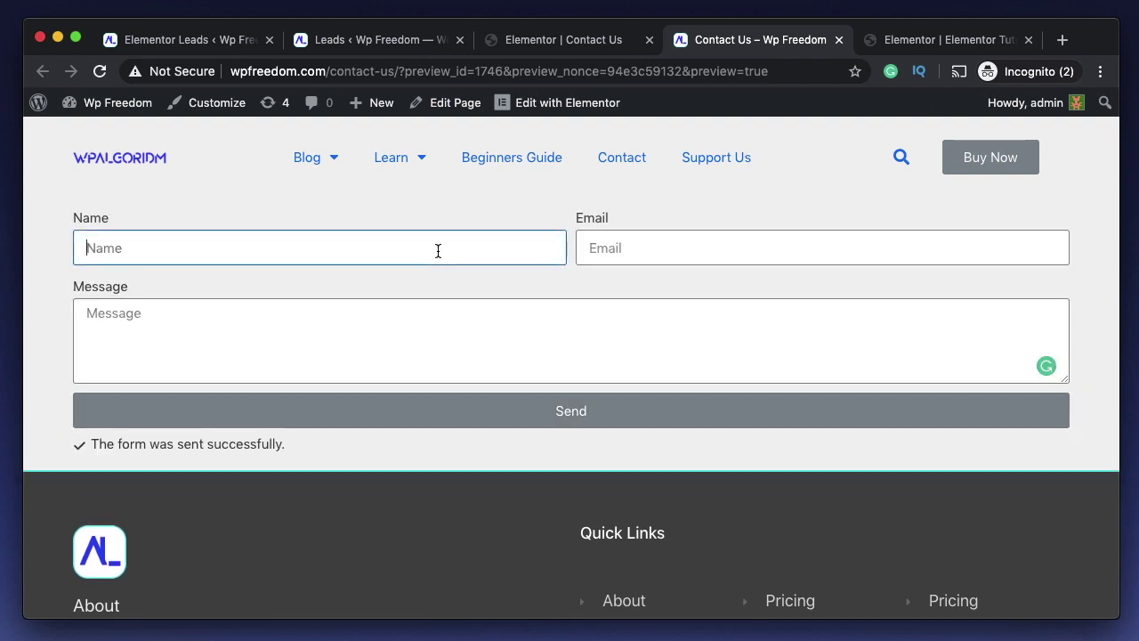
type("ahahah")
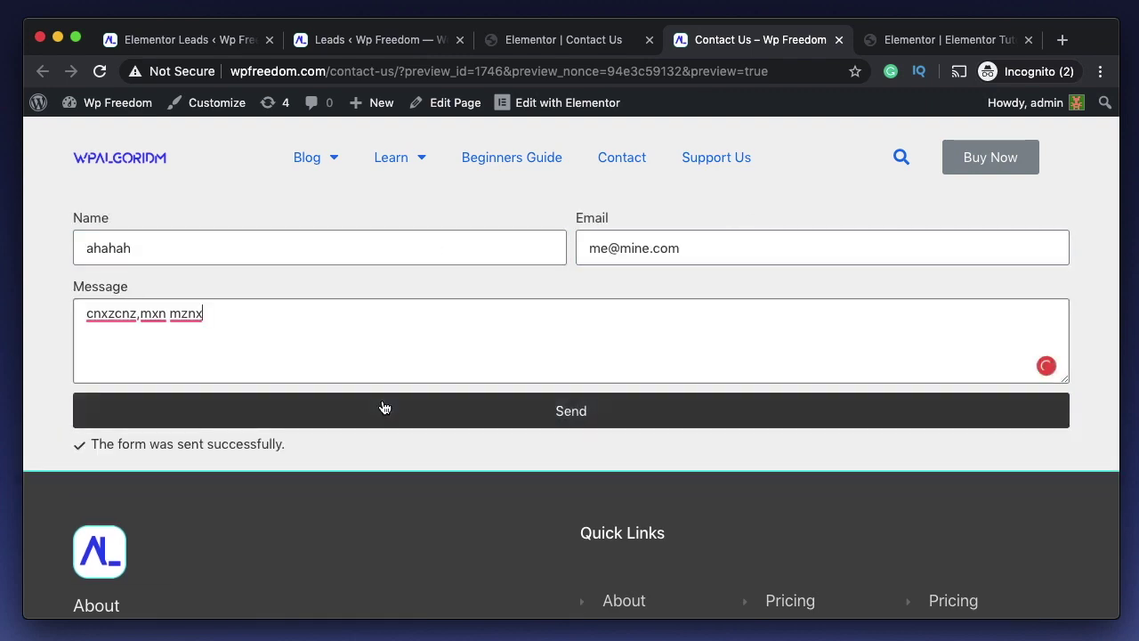
left_click(376, 410)
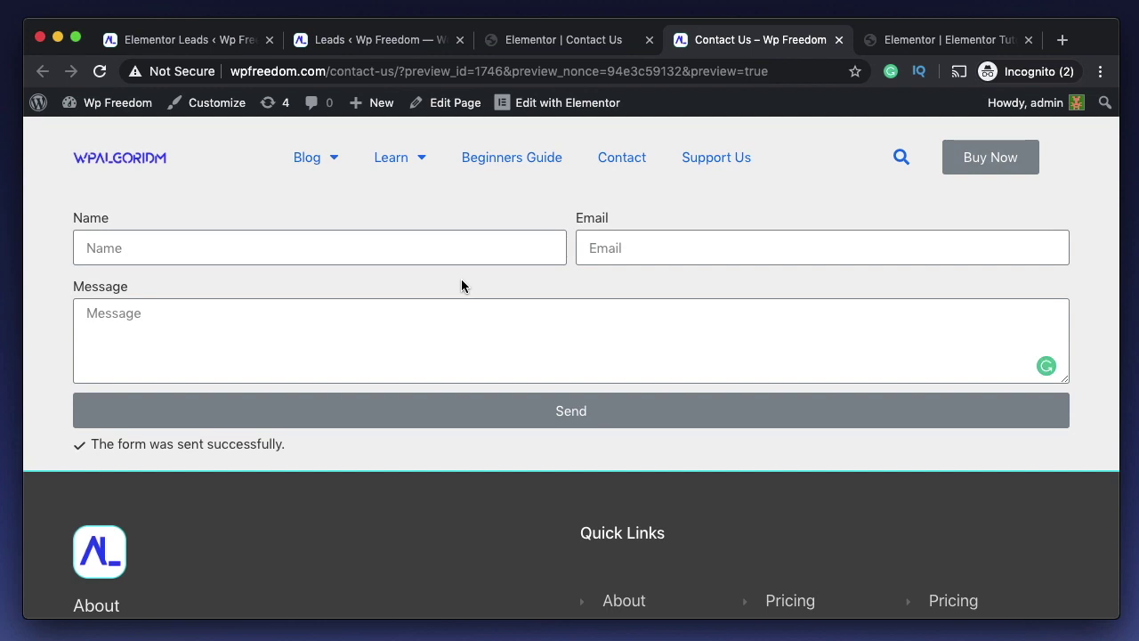
left_click(438, 249)
type("ola")
- Open the Elementor Leads overview and mark the Contact Us form's lead count of 3
left_click(564, 42)
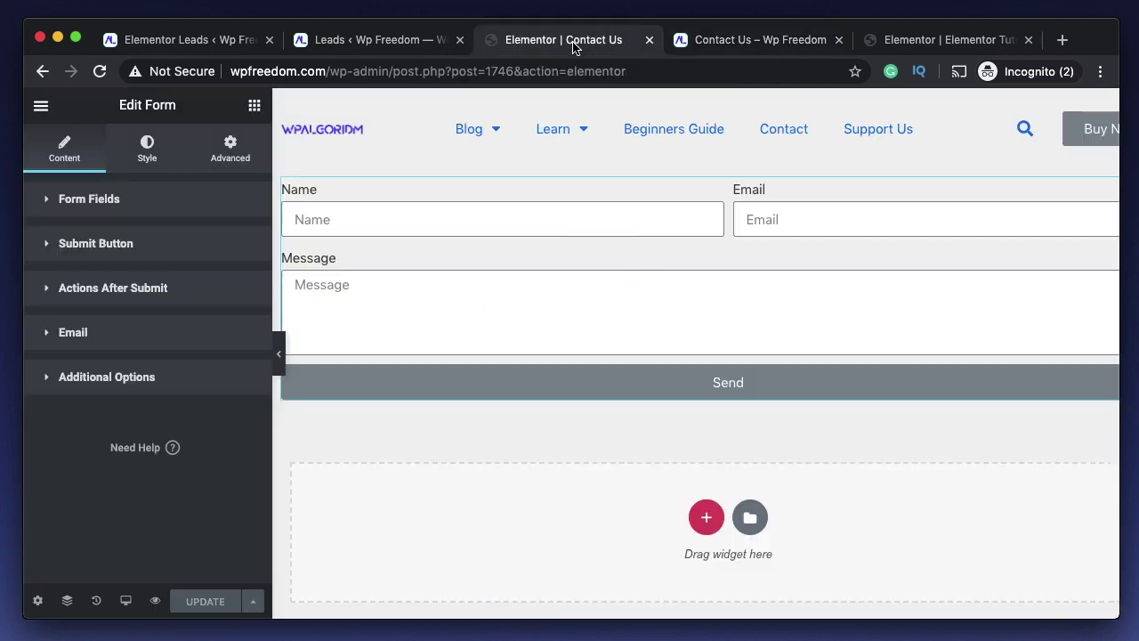
left_click(383, 40)
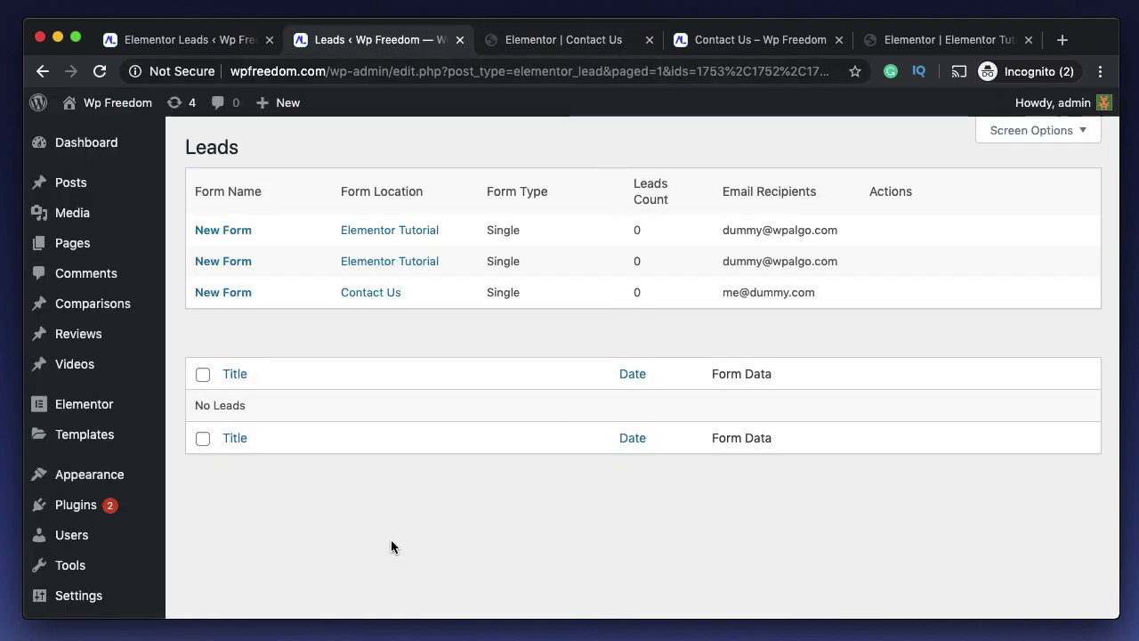
scroll(391, 539, "down", 3)
left_click(96, 514)
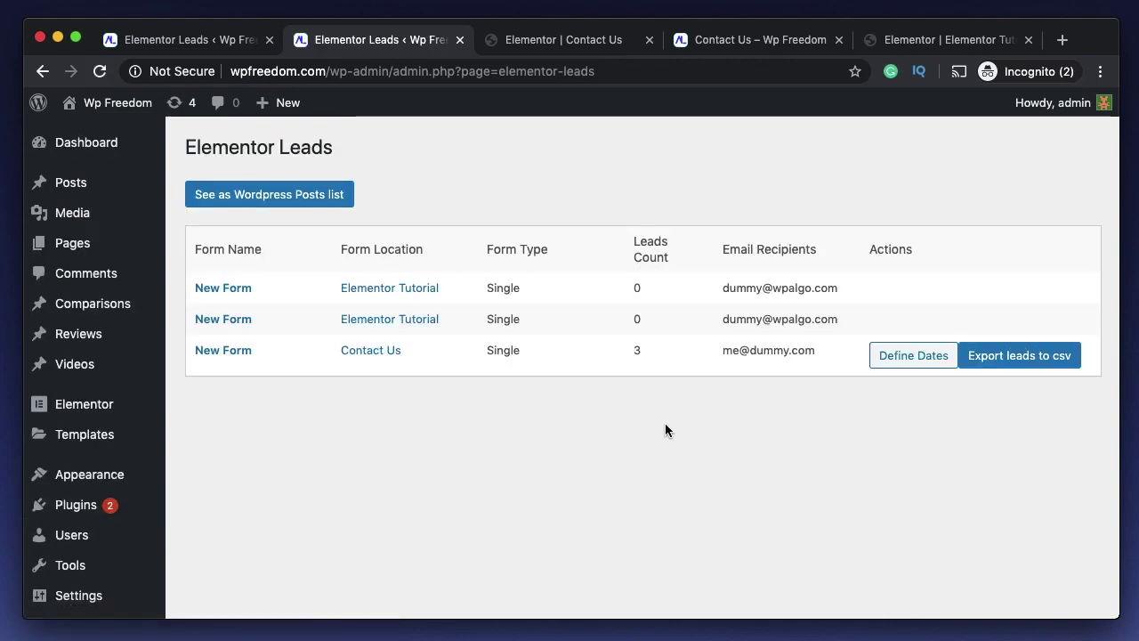
double_click(637, 350)
- View the leads as a posts list, try the bulk-actions menu, then open Lead #1756
left_click(311, 203)
scroll(434, 377, "down", 5)
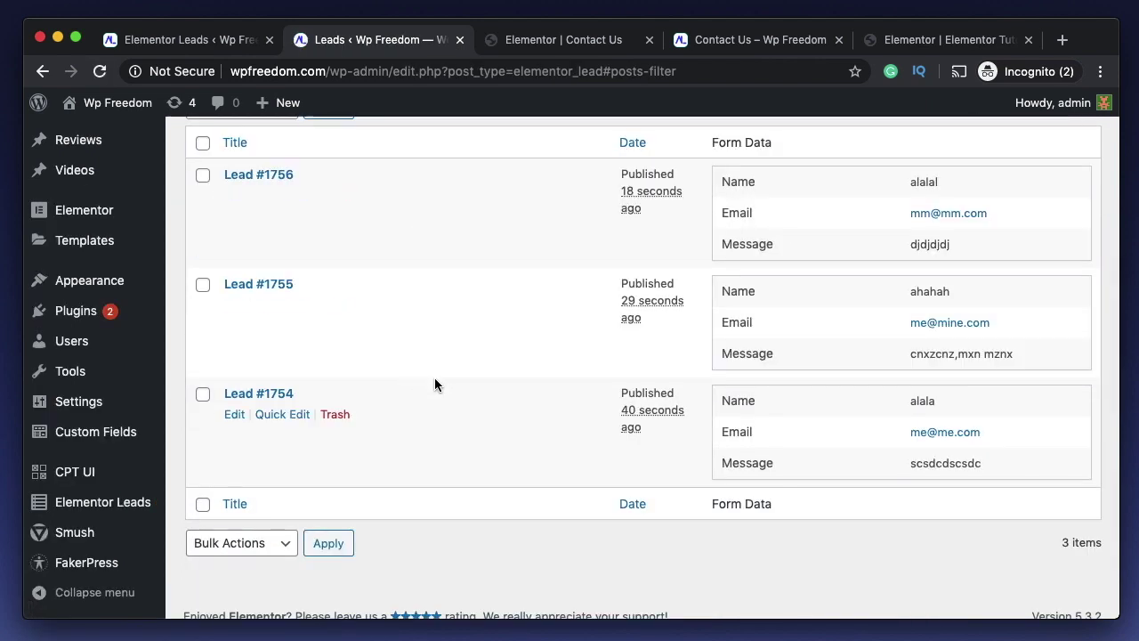
scroll(427, 338, "up", 5)
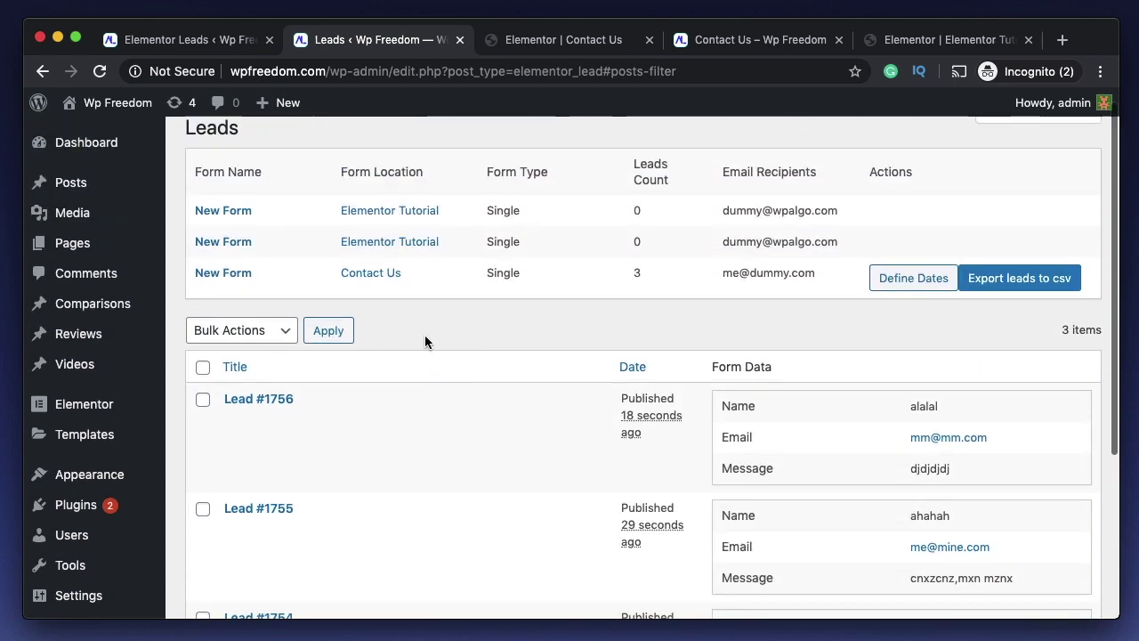
left_click(203, 368)
left_click(203, 368)
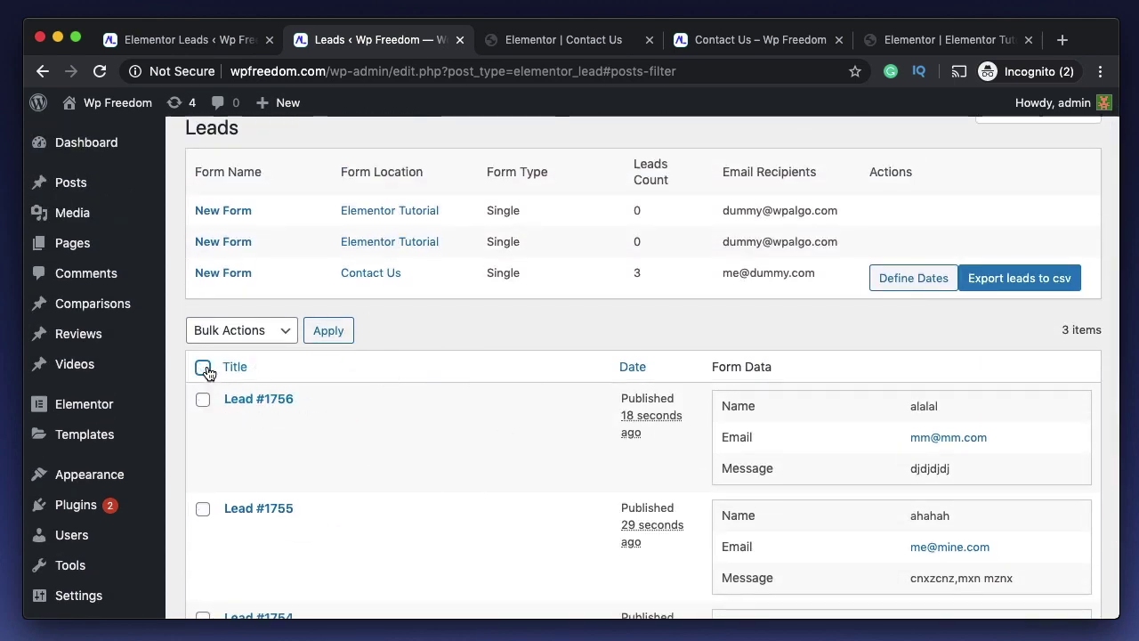
left_click(203, 368)
left_click(253, 335)
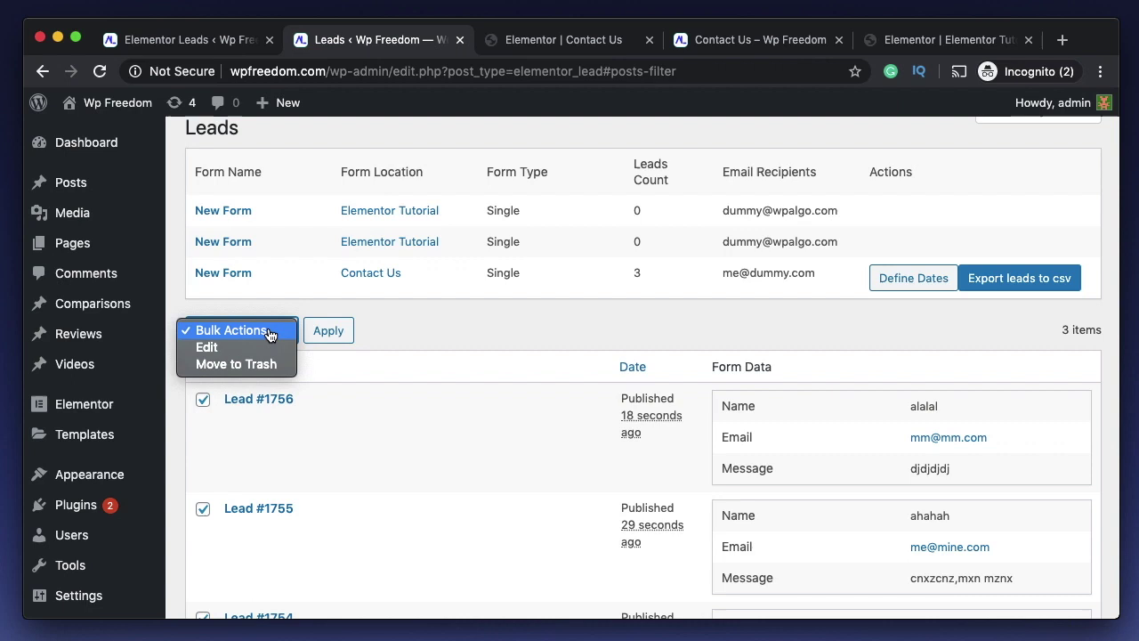
left_click(402, 315)
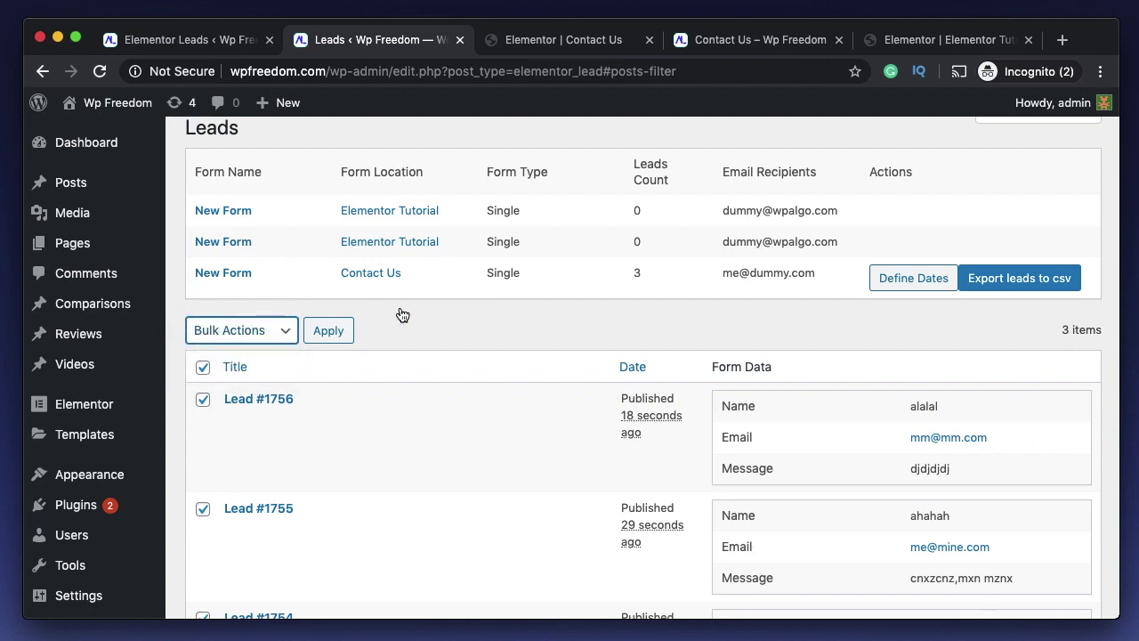
left_click(203, 367)
scroll(482, 347, "down", 1)
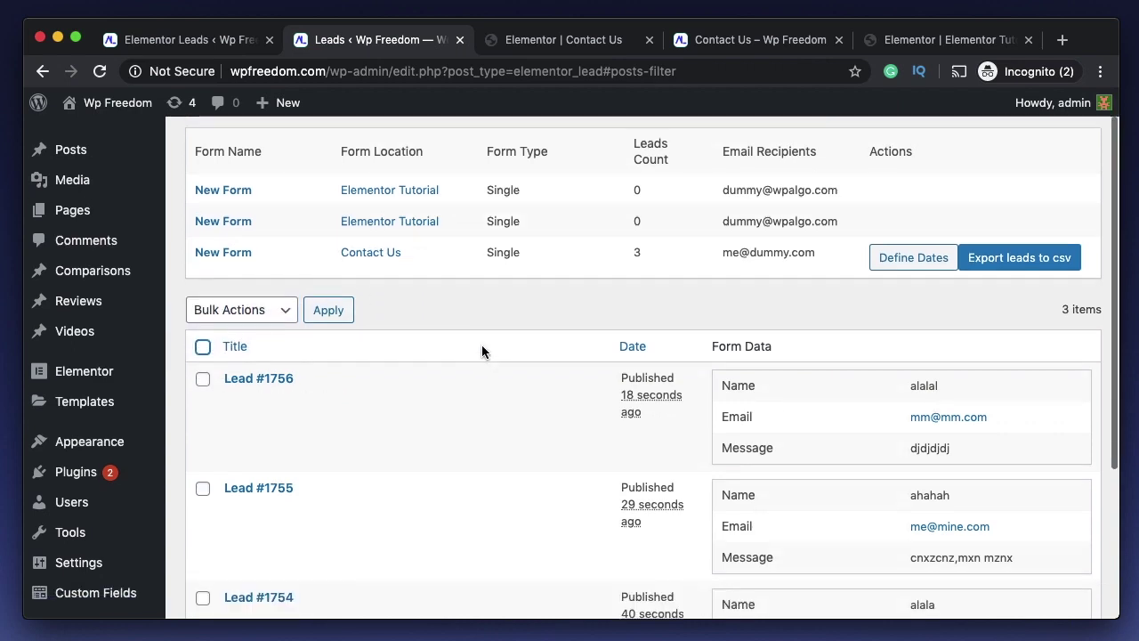
left_click(280, 378)
- Retitle Lead #1756 as 'Support Query', update it, and return to the leads posts list
double_click(362, 358)
triple_click(362, 358)
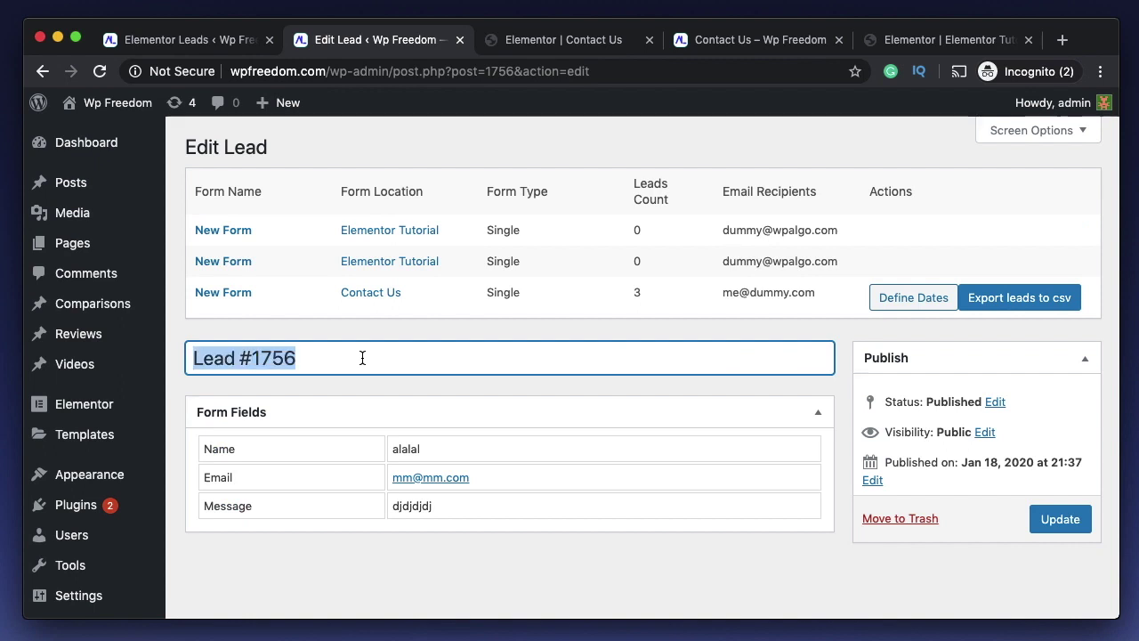
type("Suppor")
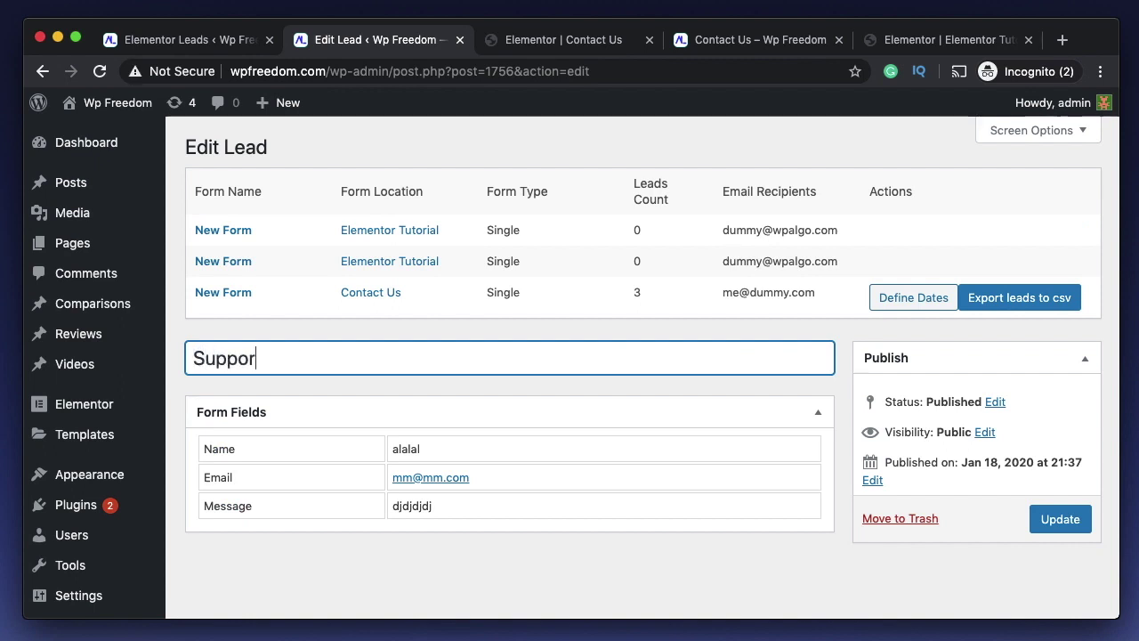
type("t Query")
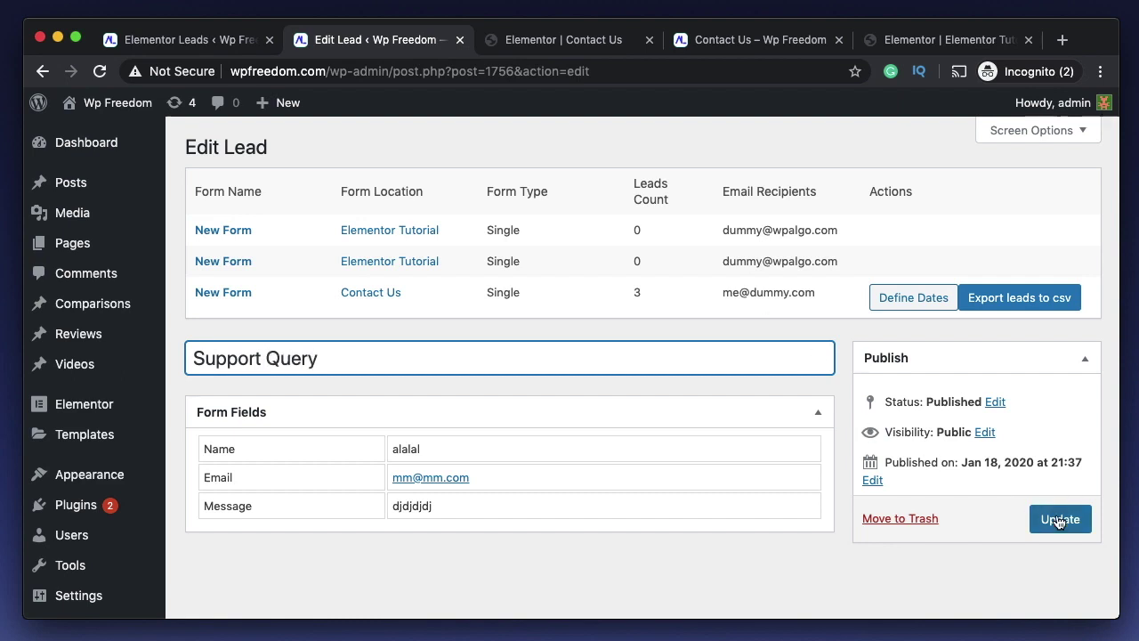
left_click(1059, 519)
scroll(707, 412, "down", 3)
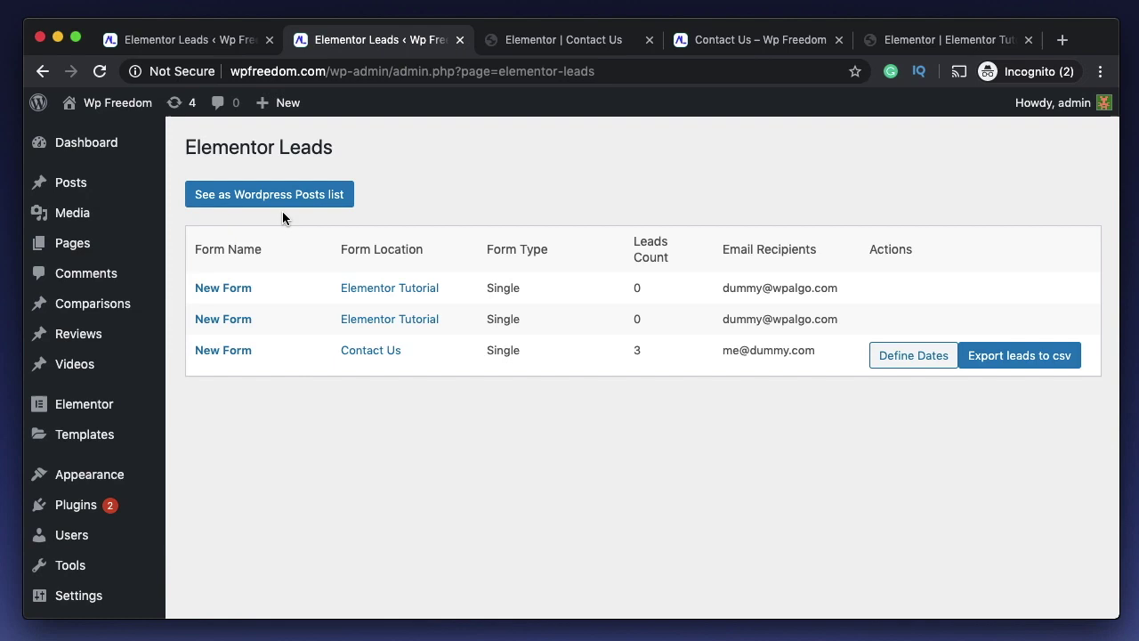
left_click(276, 197)
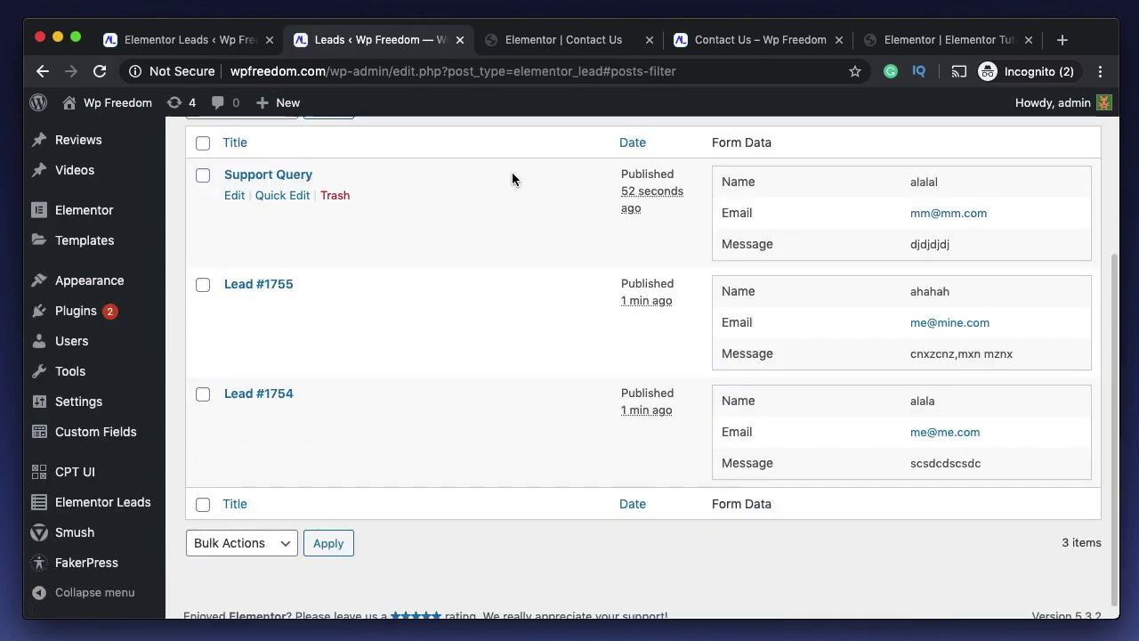
scroll(530, 416, "up", 1)
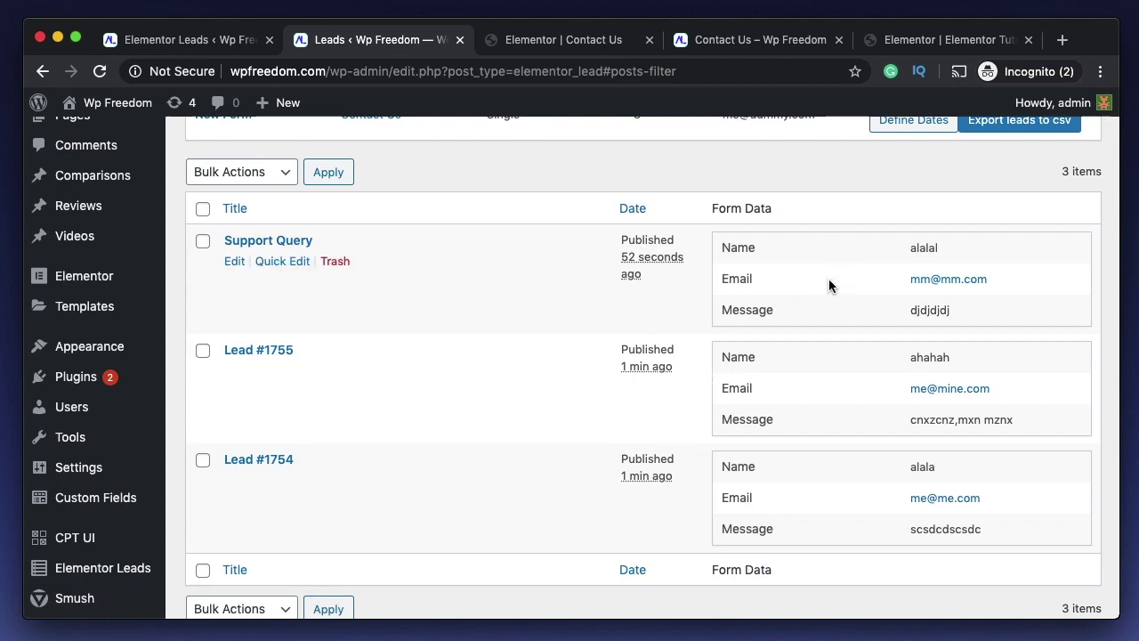
scroll(809, 362, "up", 3)
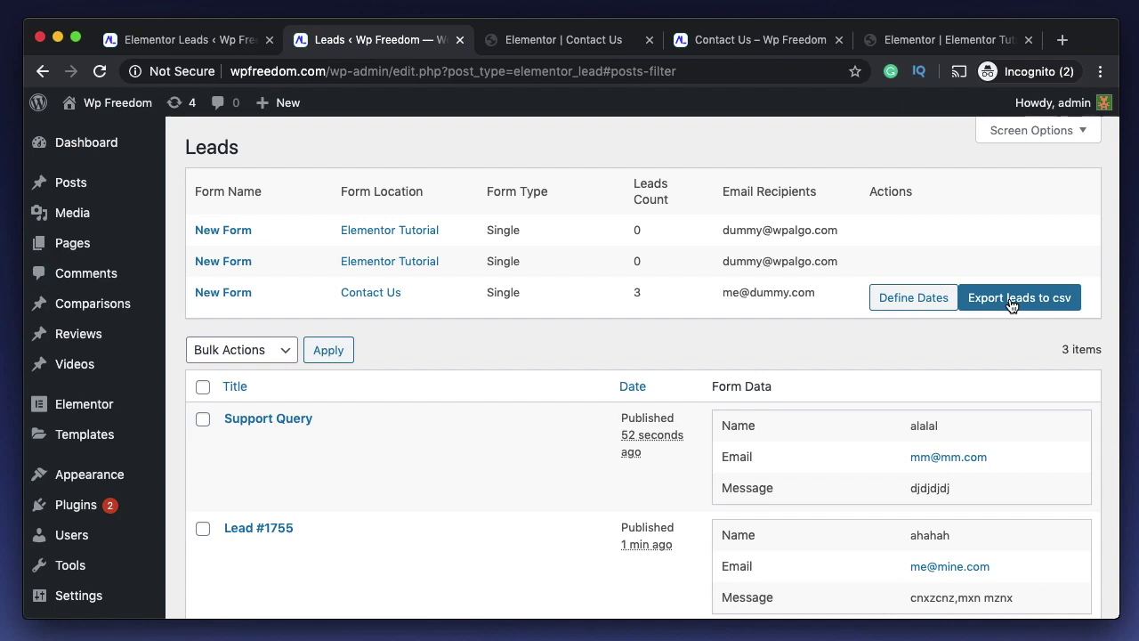
- Export the Contact Us leads to CSV and open the downloaded file
left_click(1011, 305)
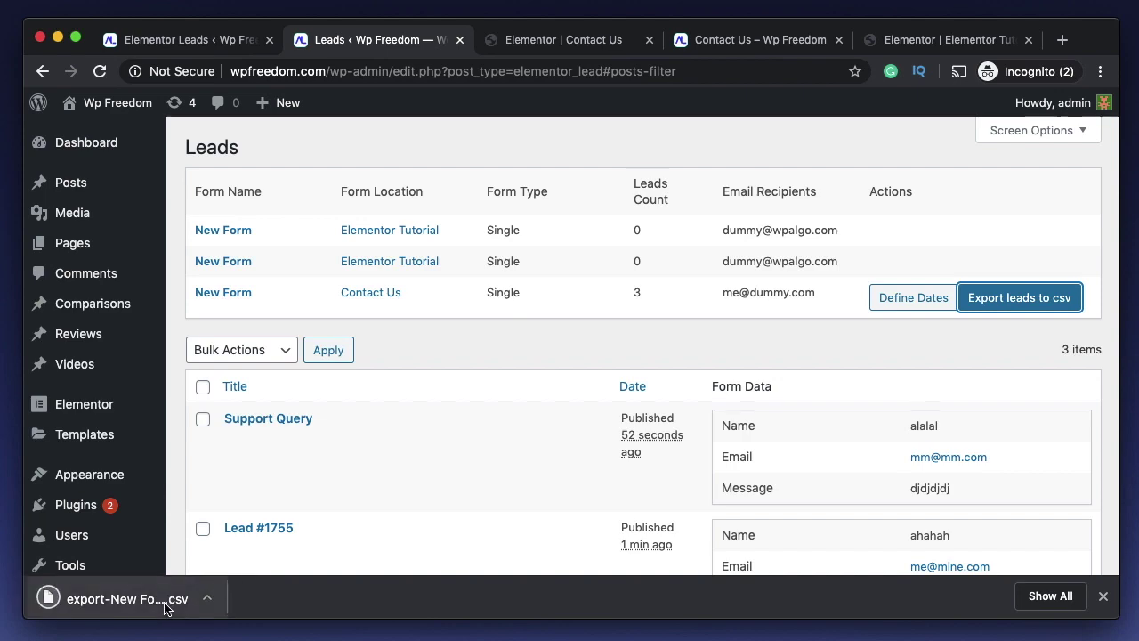
left_click(124, 598)
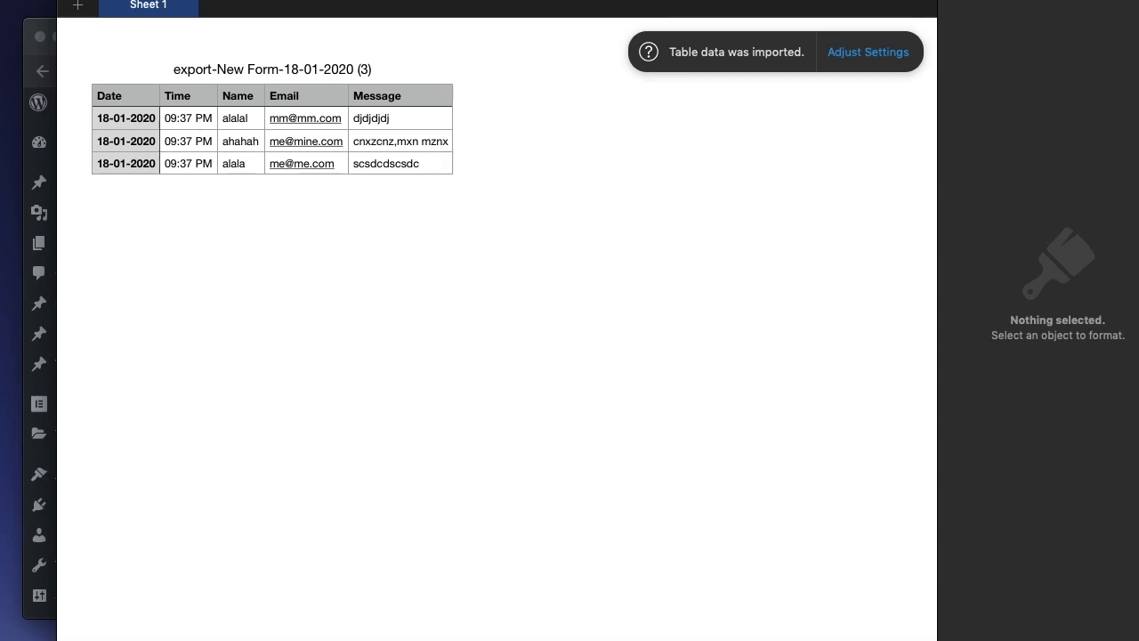
- Close the exported three-lead spreadsheet in Numbers
key("super+q")
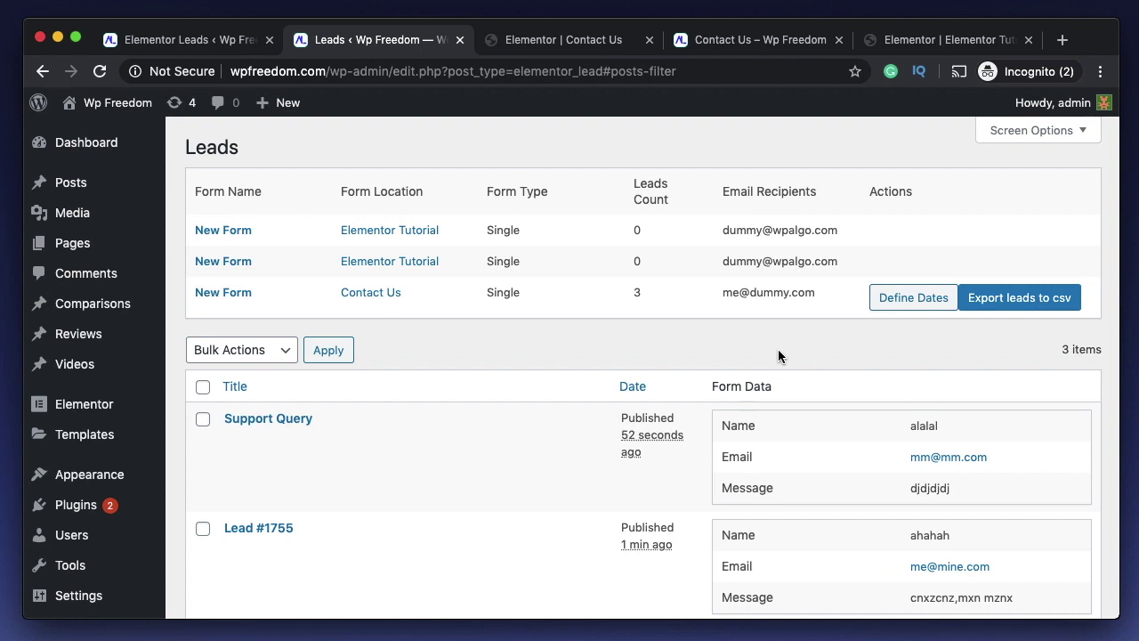
- Compare the Thank you page editor with the Contact Us form's success message text
left_click(186, 41)
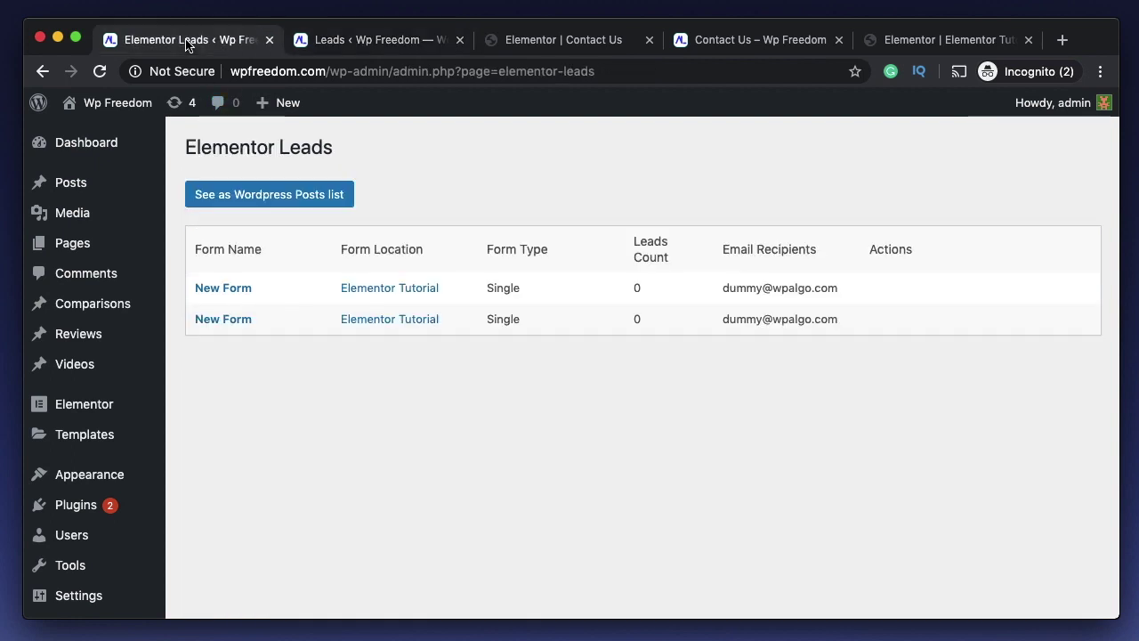
scroll(397, 476, "down", 4)
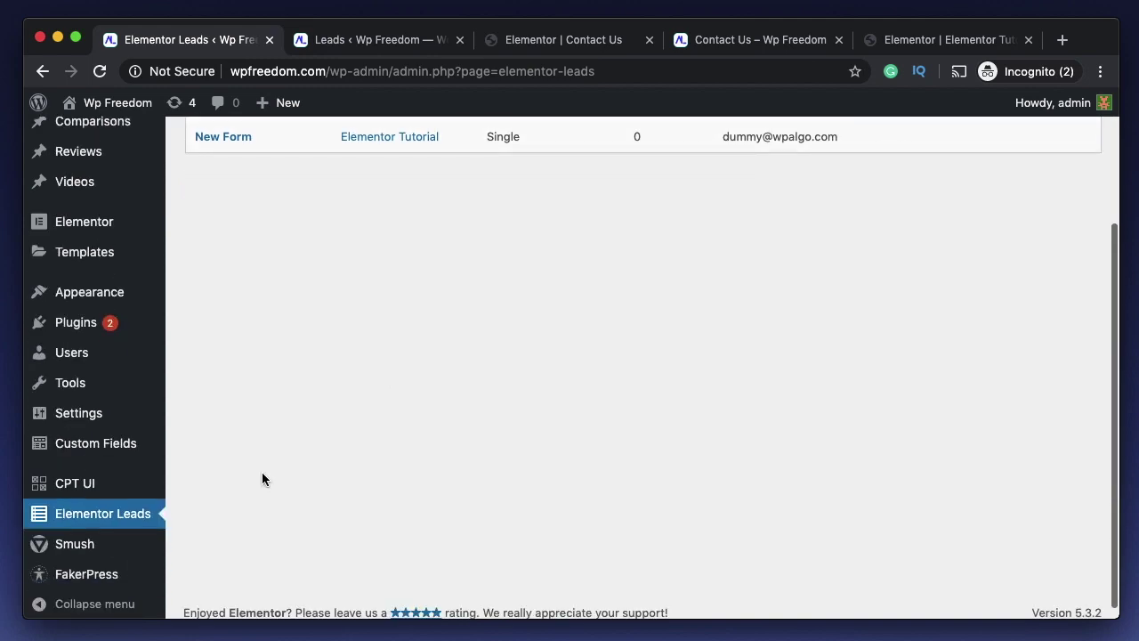
scroll(464, 406, "up", 4)
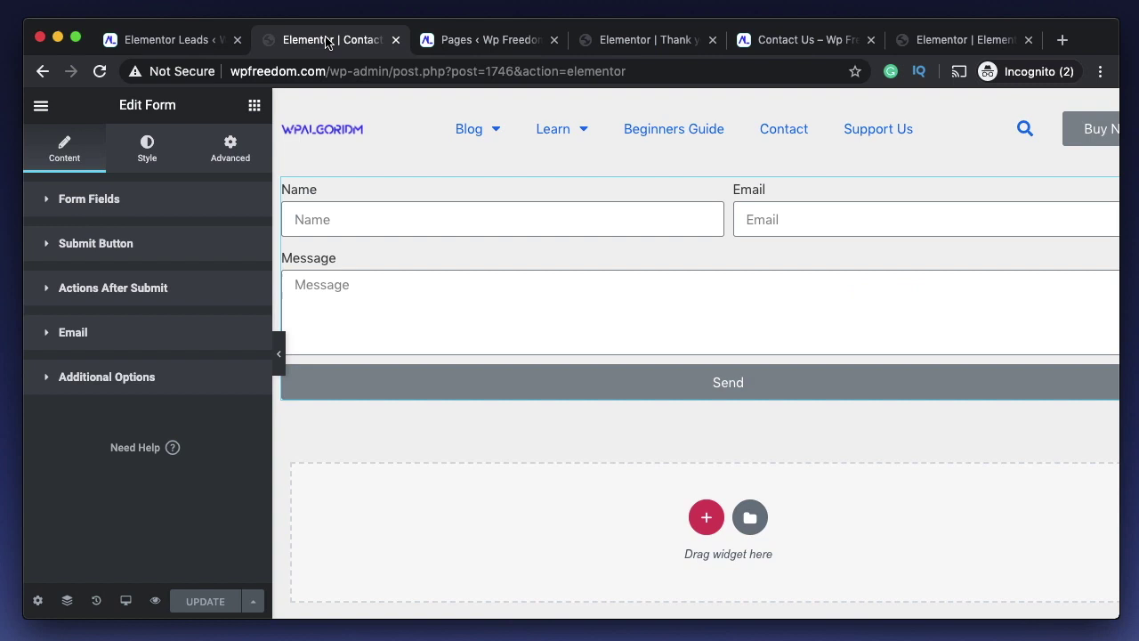
left_click(649, 40)
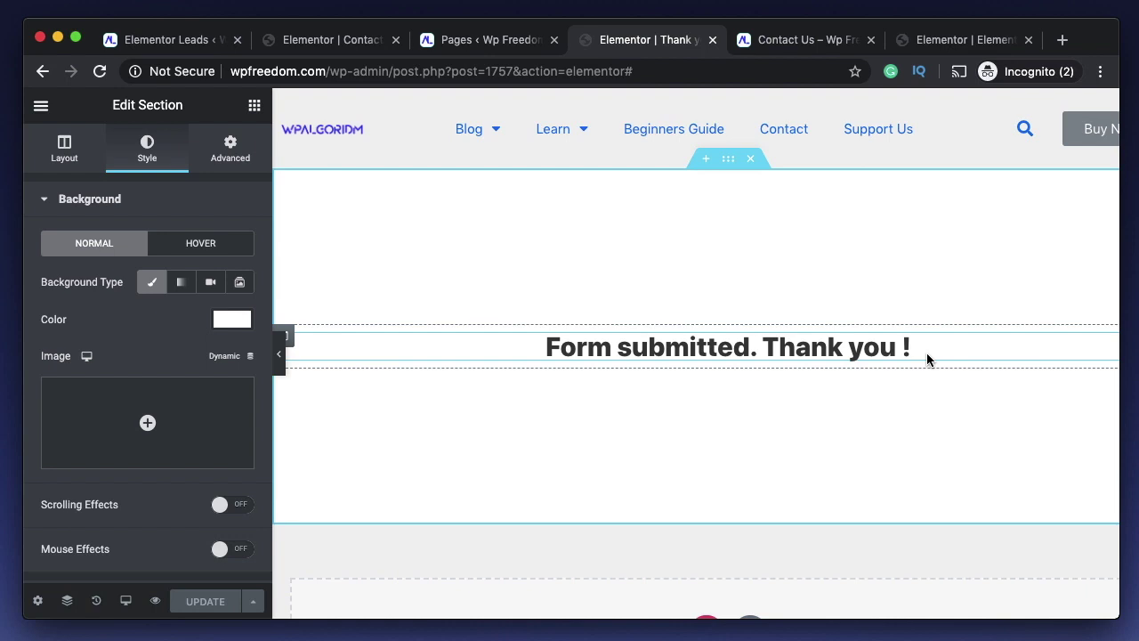
key("ctrl+shift+Tab")
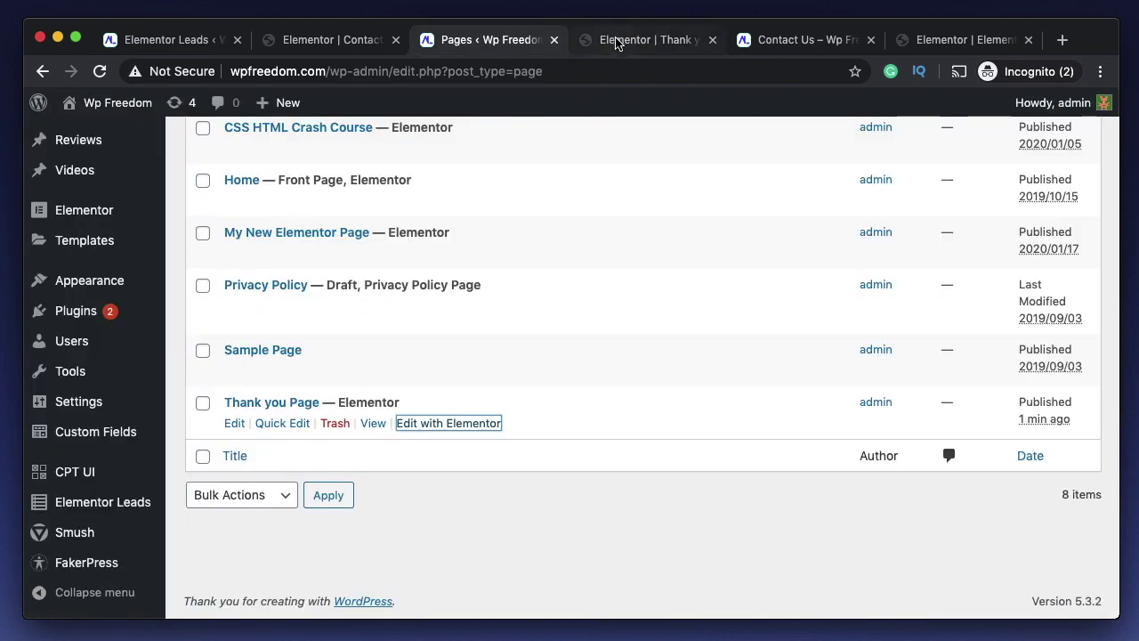
left_click(806, 40)
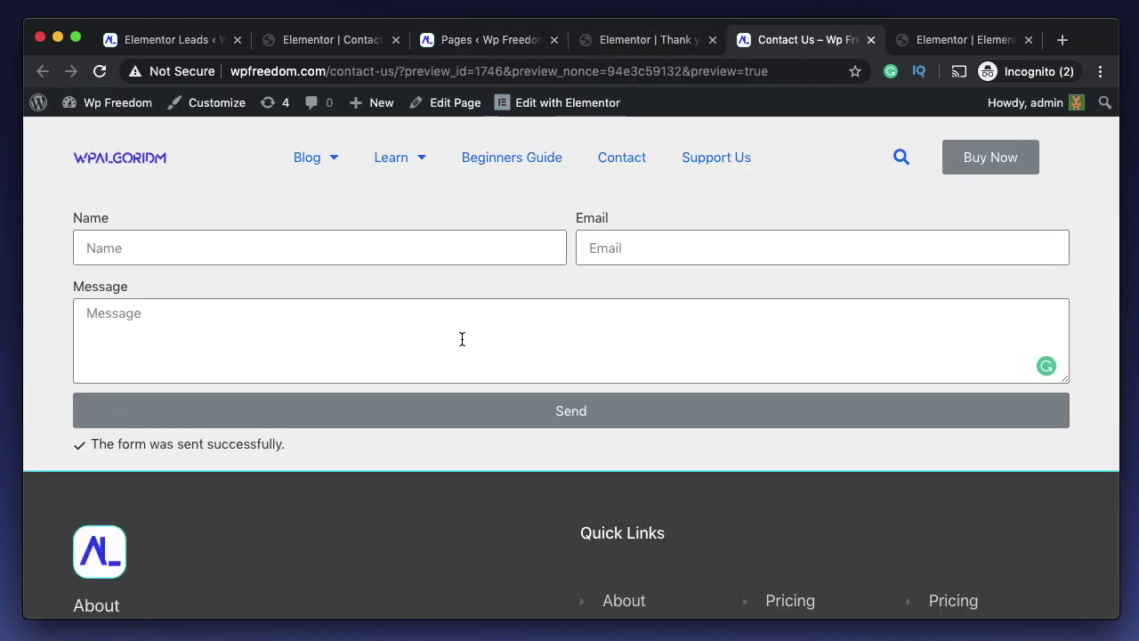
triple_click(208, 445)
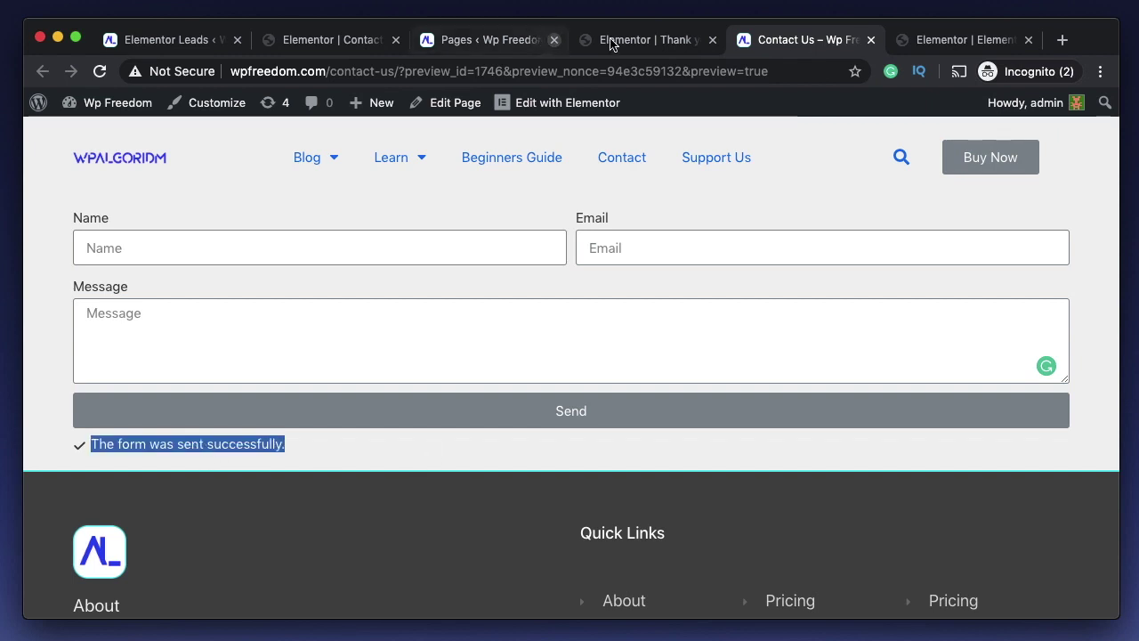
left_click(641, 40)
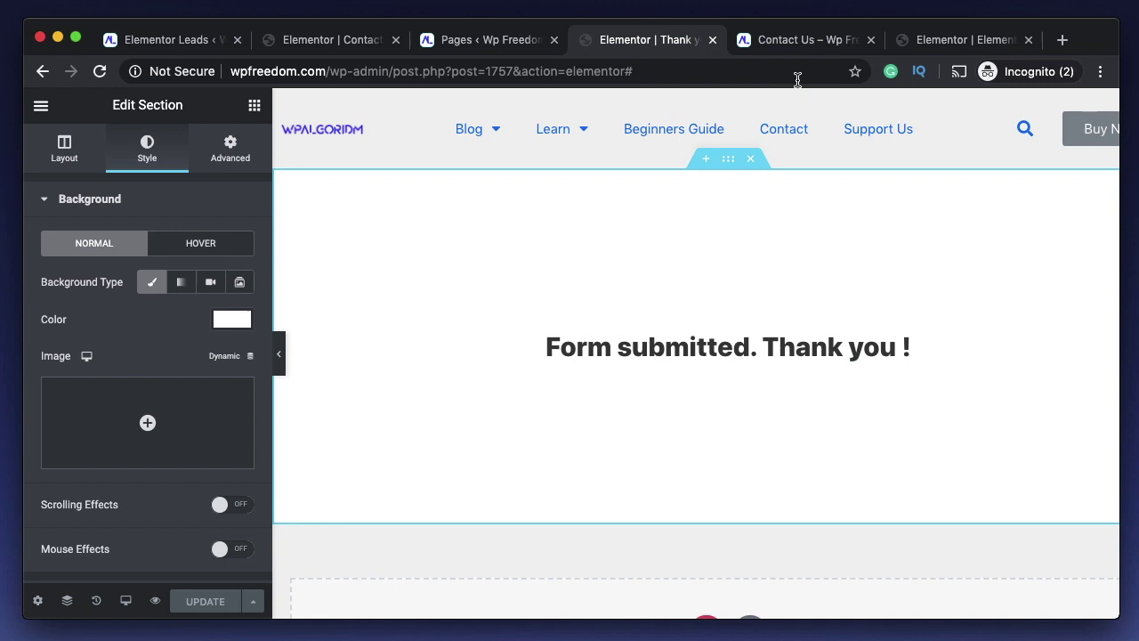
- Add a Redirect action under the contact form's Actions After Submit
left_click(783, 39)
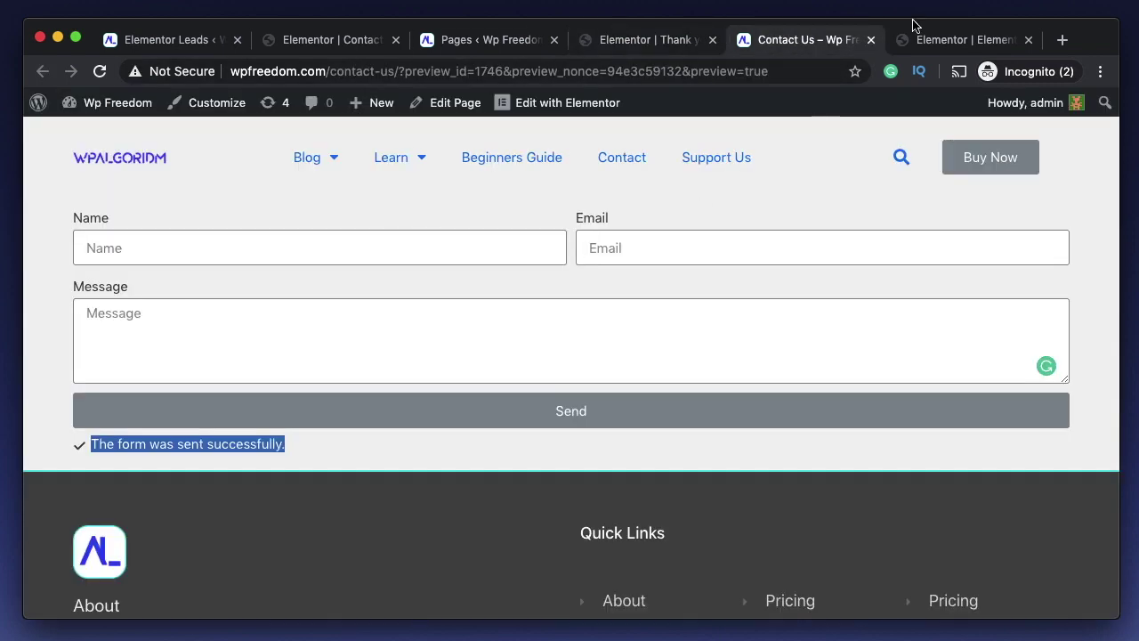
left_click(347, 39)
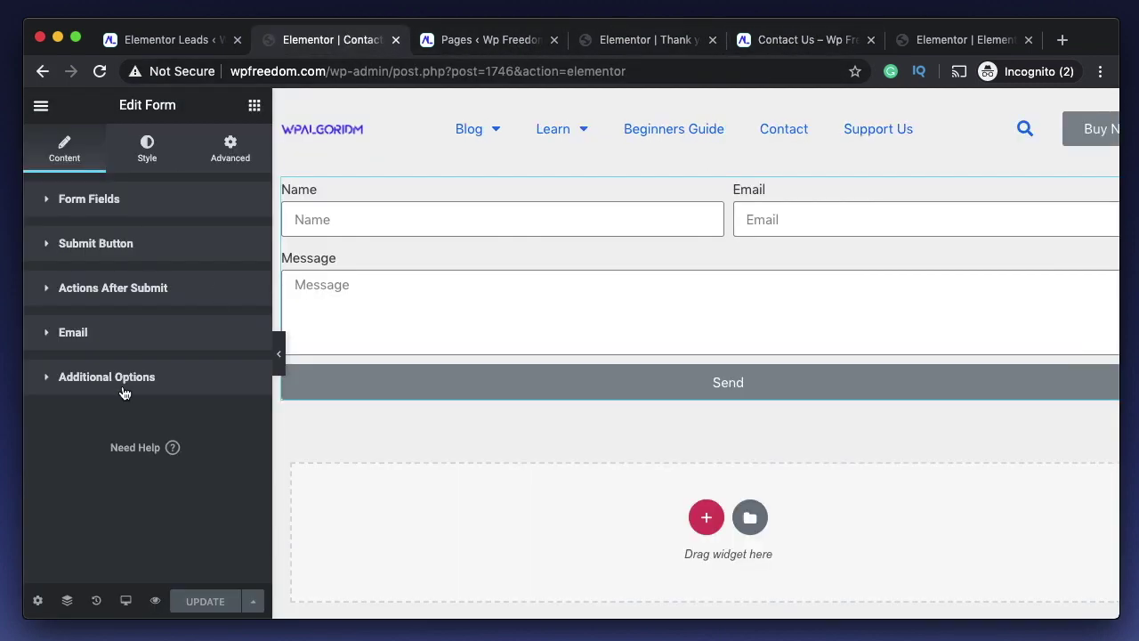
left_click(129, 290)
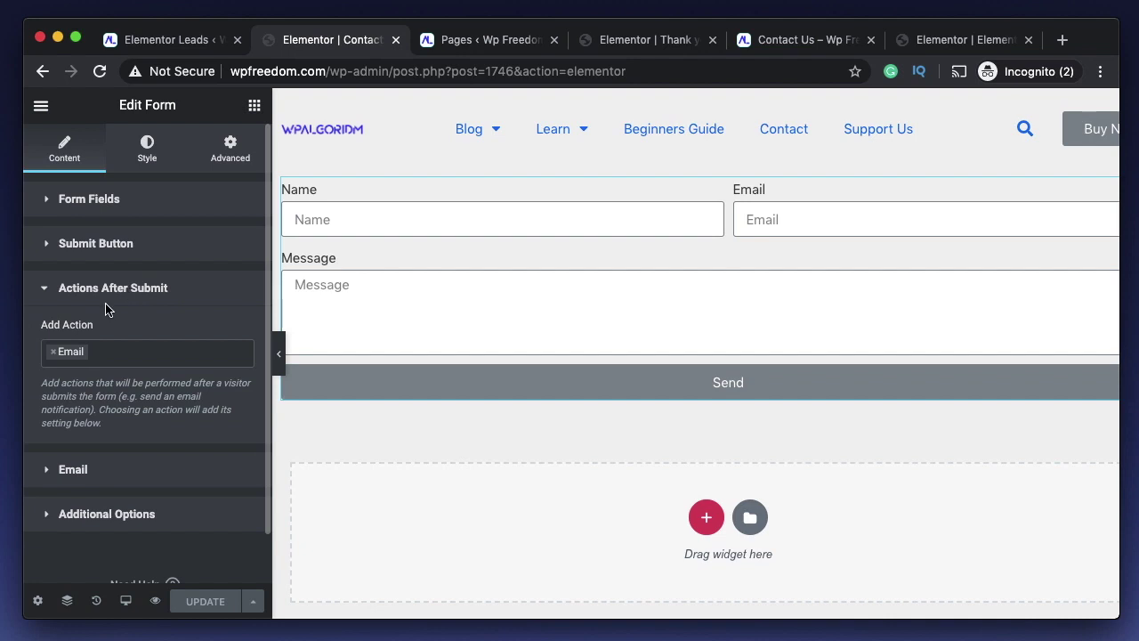
left_click(125, 355)
left_click(92, 421)
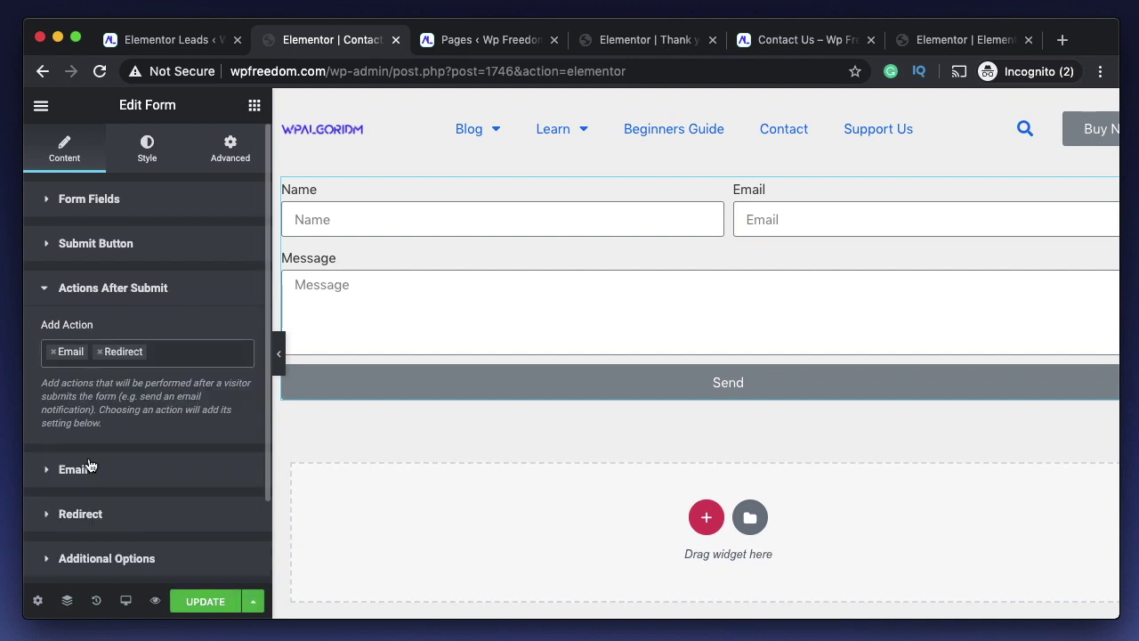
left_click(107, 518)
scroll(108, 522, "down", 1)
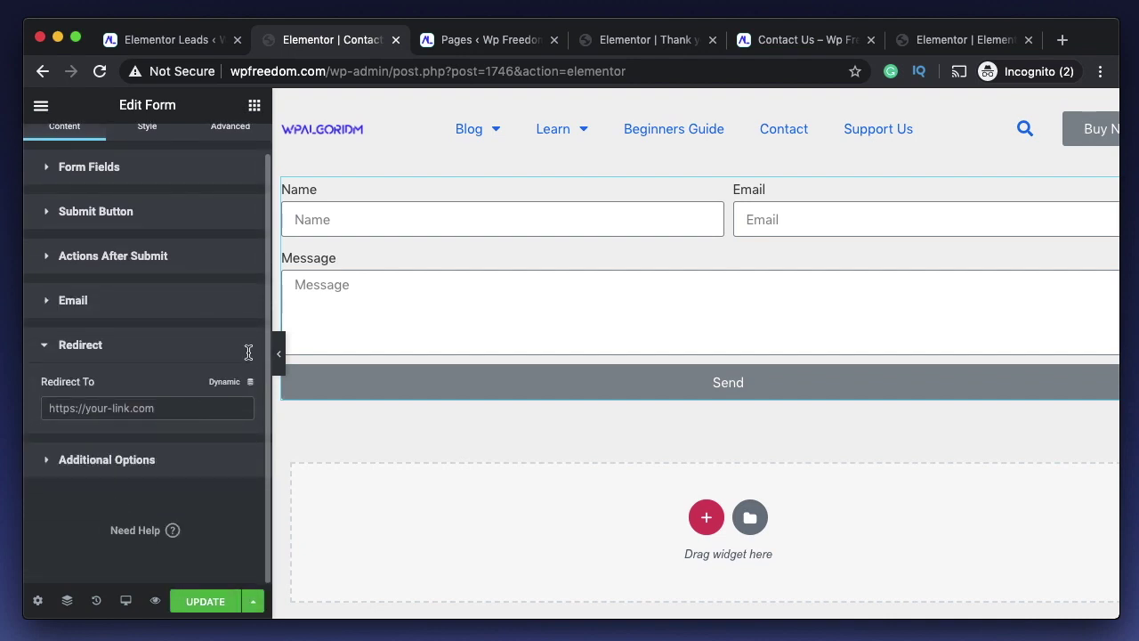
left_click(481, 40)
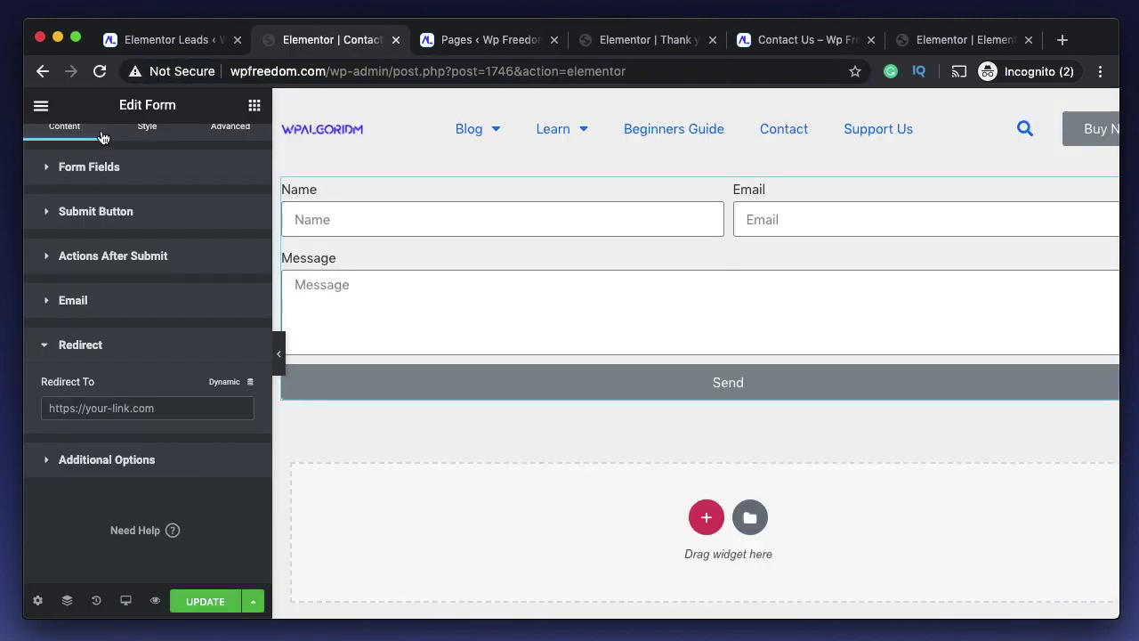
left_click(152, 407)
type("http://wpfreedom.com/thank-you/")
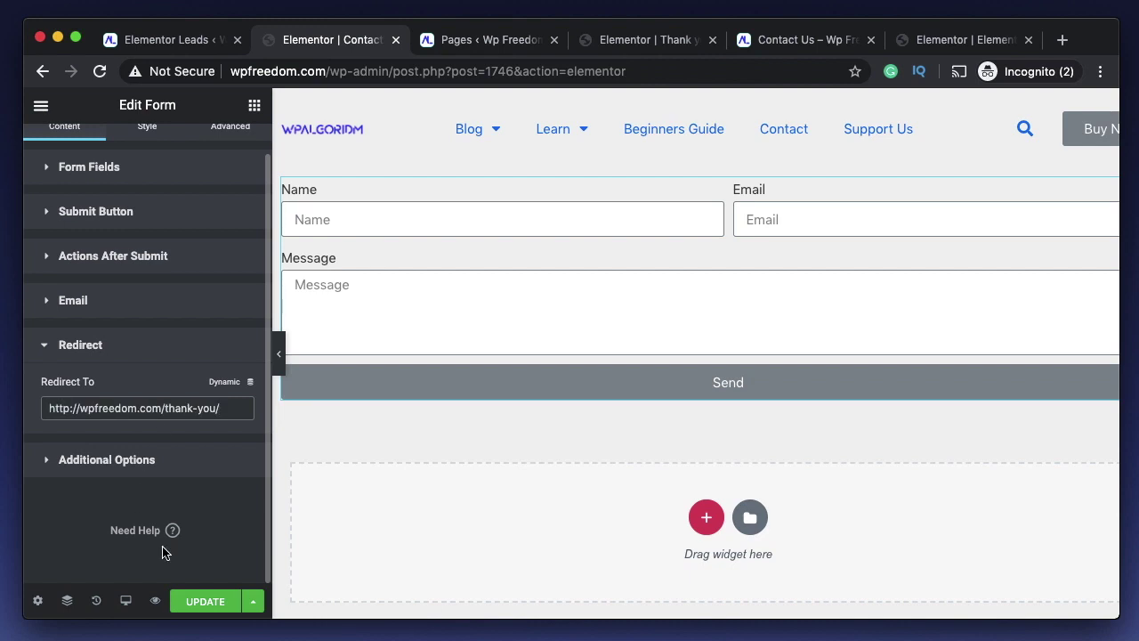
key("BackSpace")
left_click(208, 603)
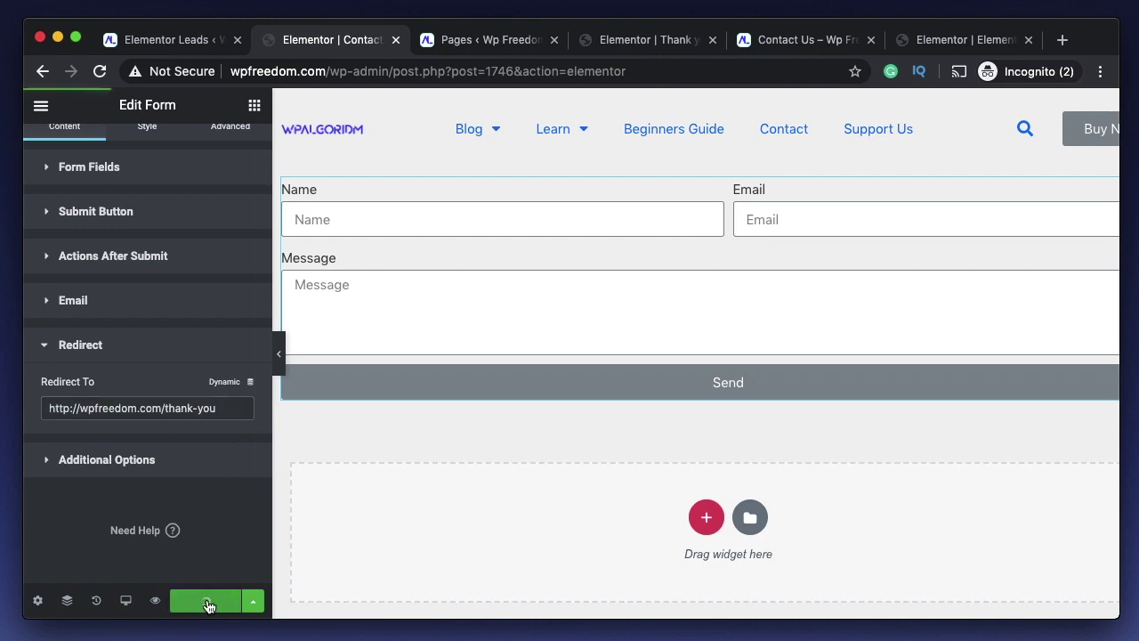
left_click(650, 41)
left_click(806, 41)
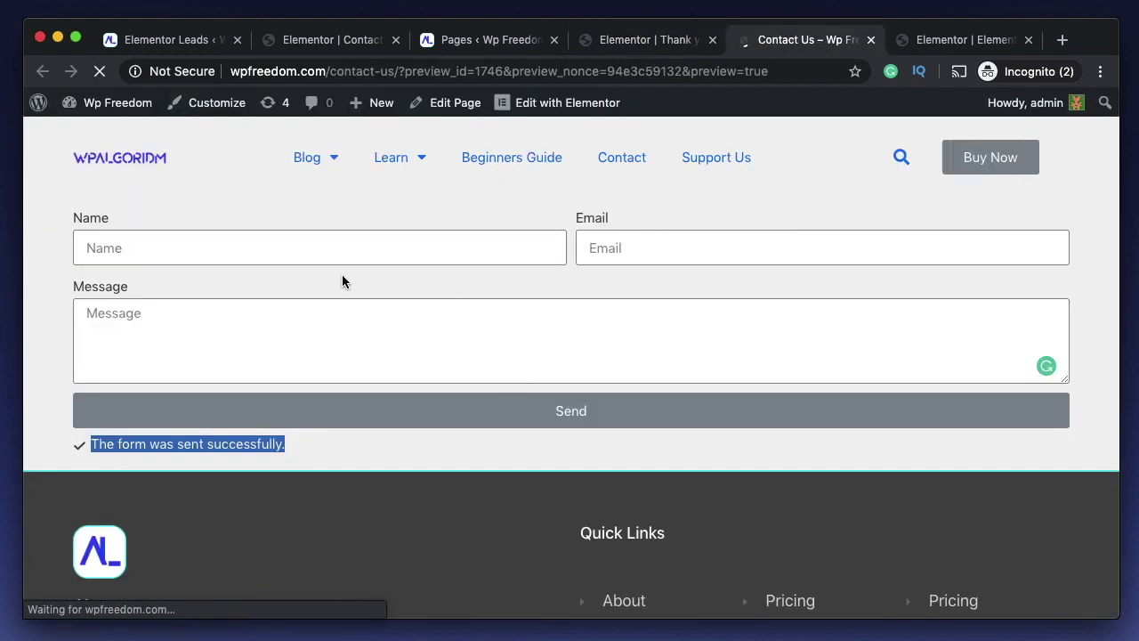
- Fill the Contact Us form with a test name, a test e-mail and message 'dcnksldncklnsdc', then send it
left_click(400, 247)
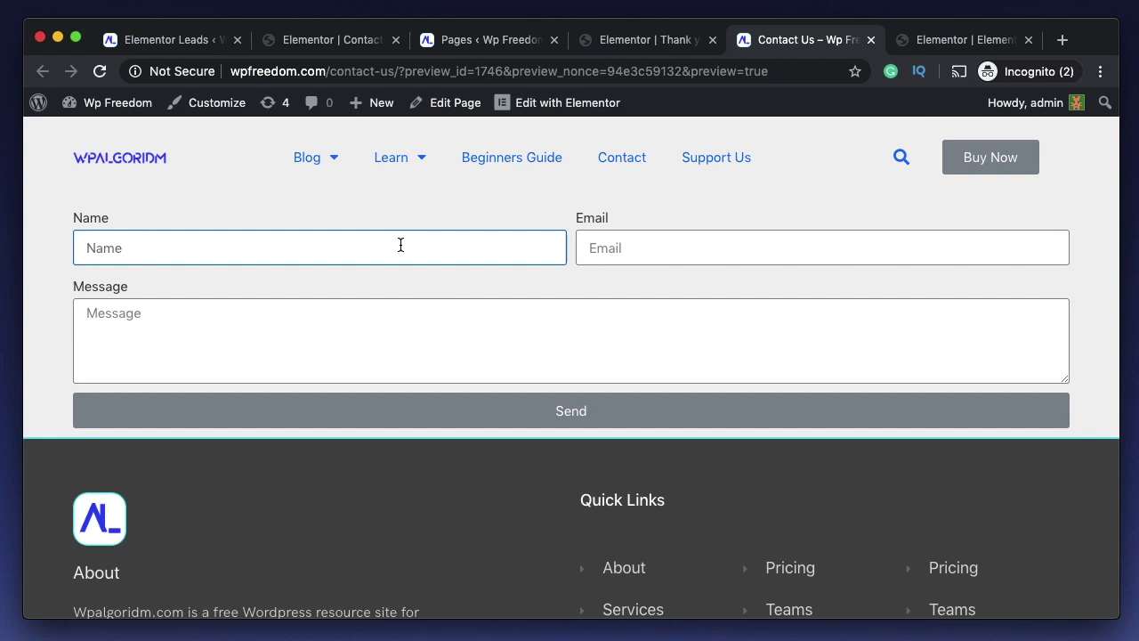
type("ahahah")
left_click(694, 246)
type("m")
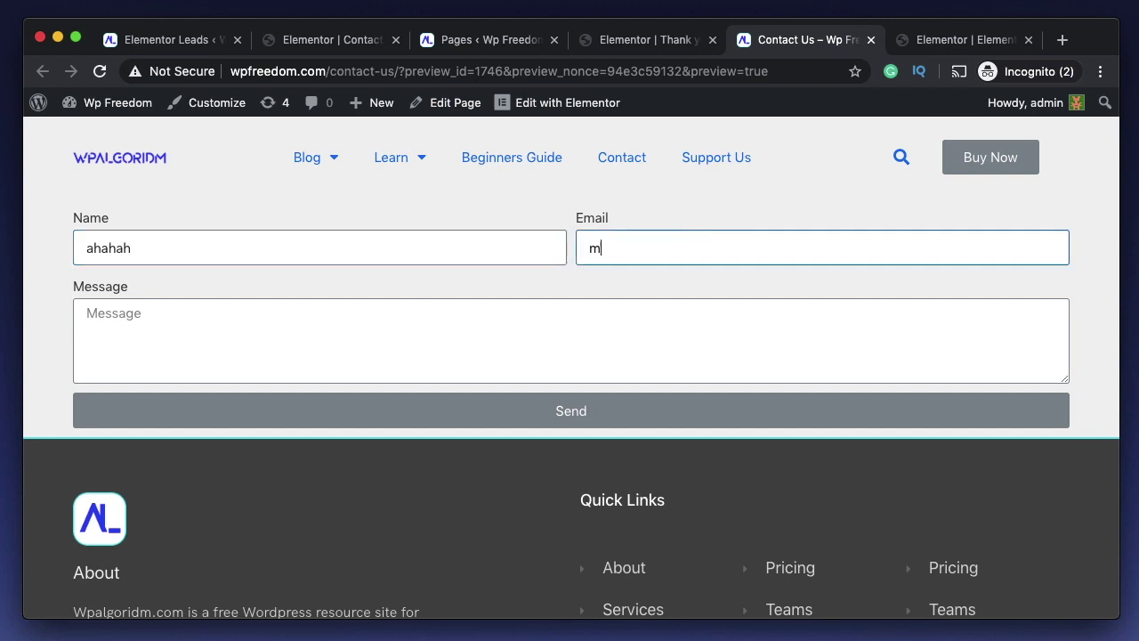
type("eme@me.com")
left_click(577, 328)
type("dcnksldncklnsd")
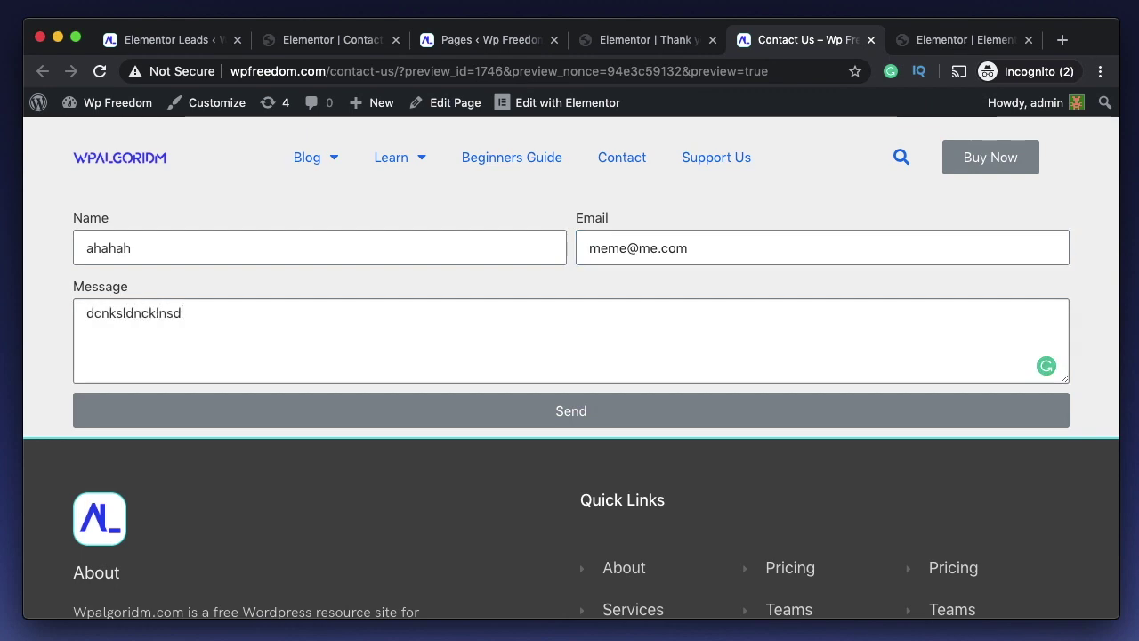
type("c")
left_click(656, 412)
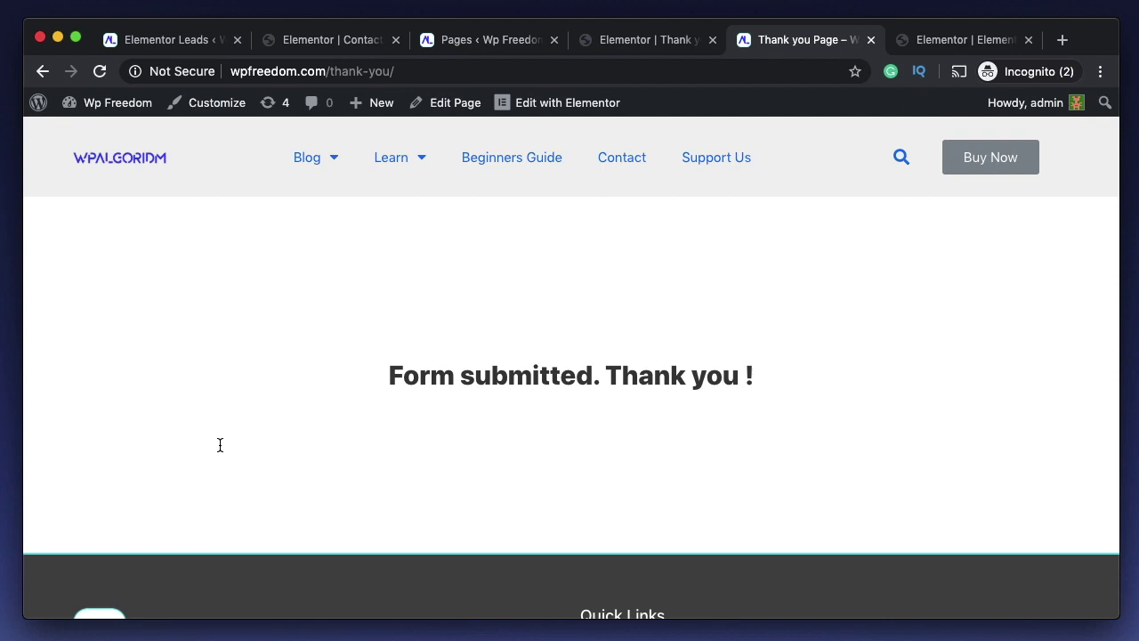
- Search plugins for 'elementor contact form DB', confirm it is Active, then clear the search
type("act")
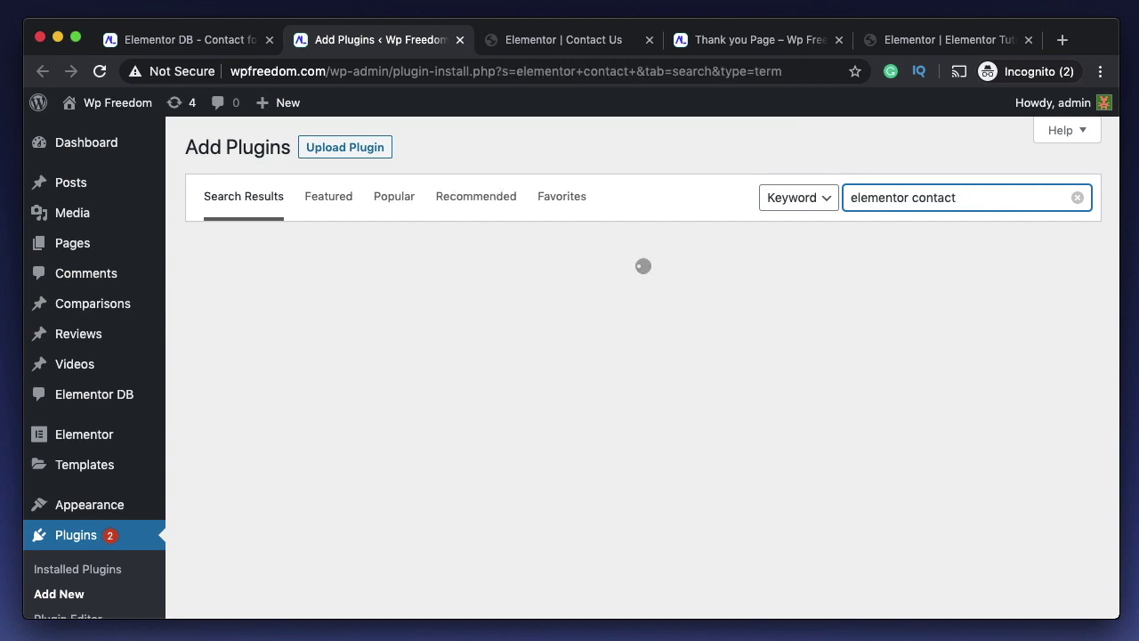
type(" form DB")
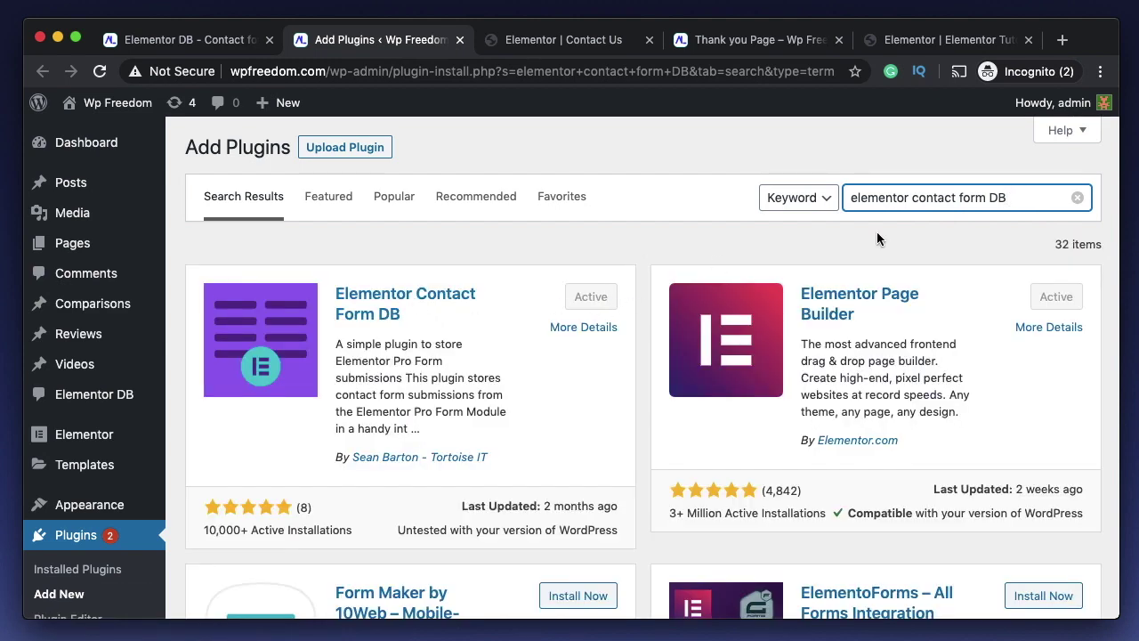
left_click(1078, 197)
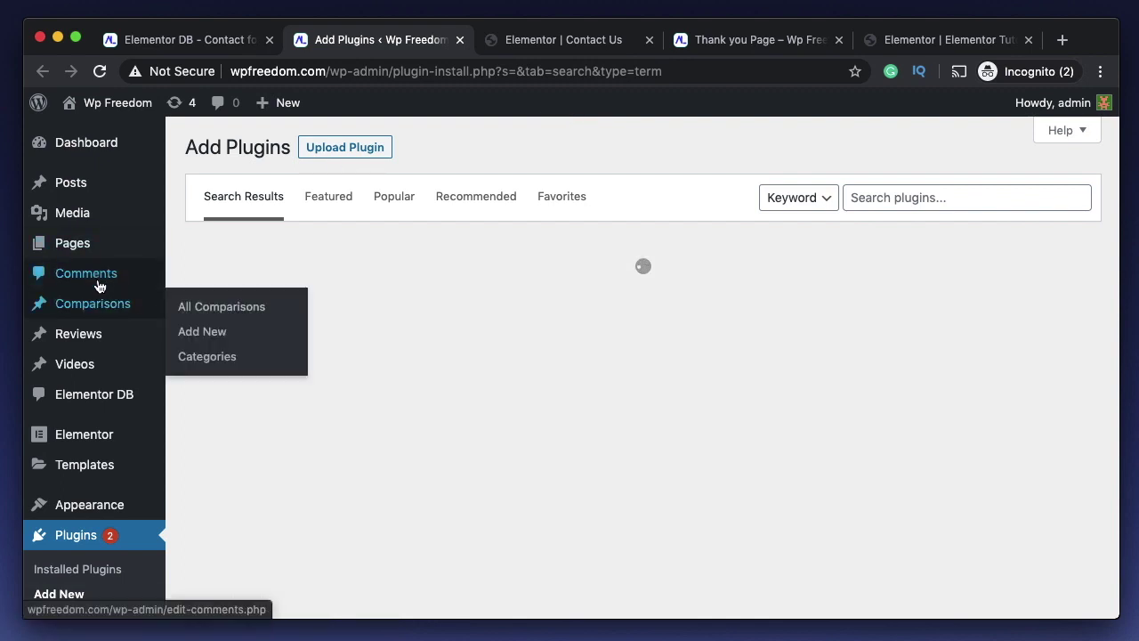
- Open All Elementor DB, which shows no submissions, then preview the Contact Us page in a new tab
mouse_move(105, 402)
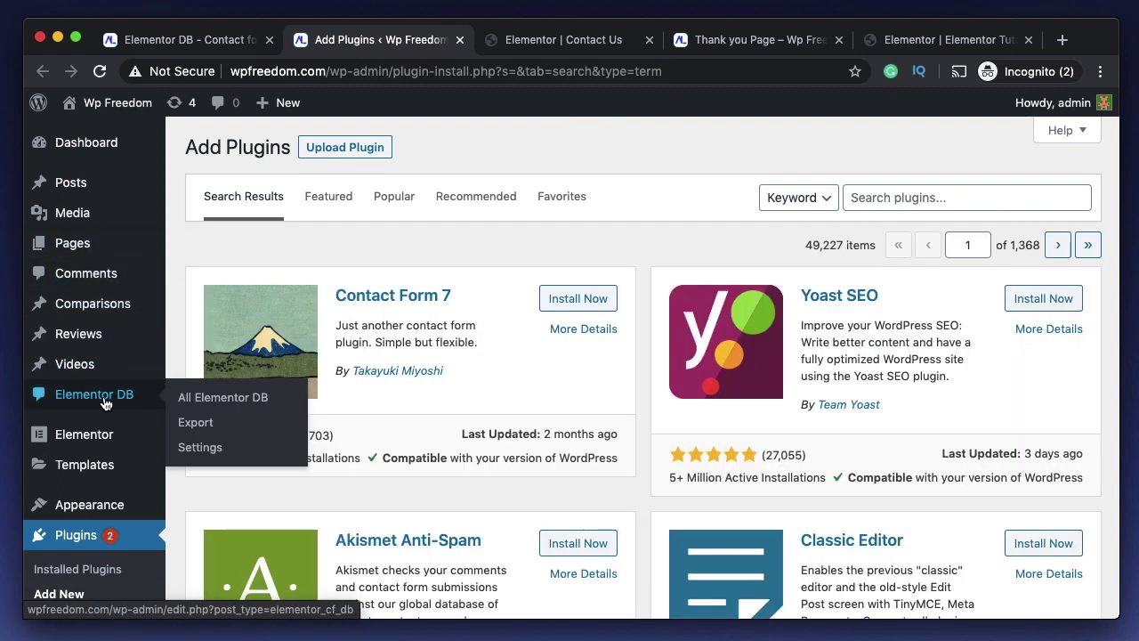
left_click(224, 402)
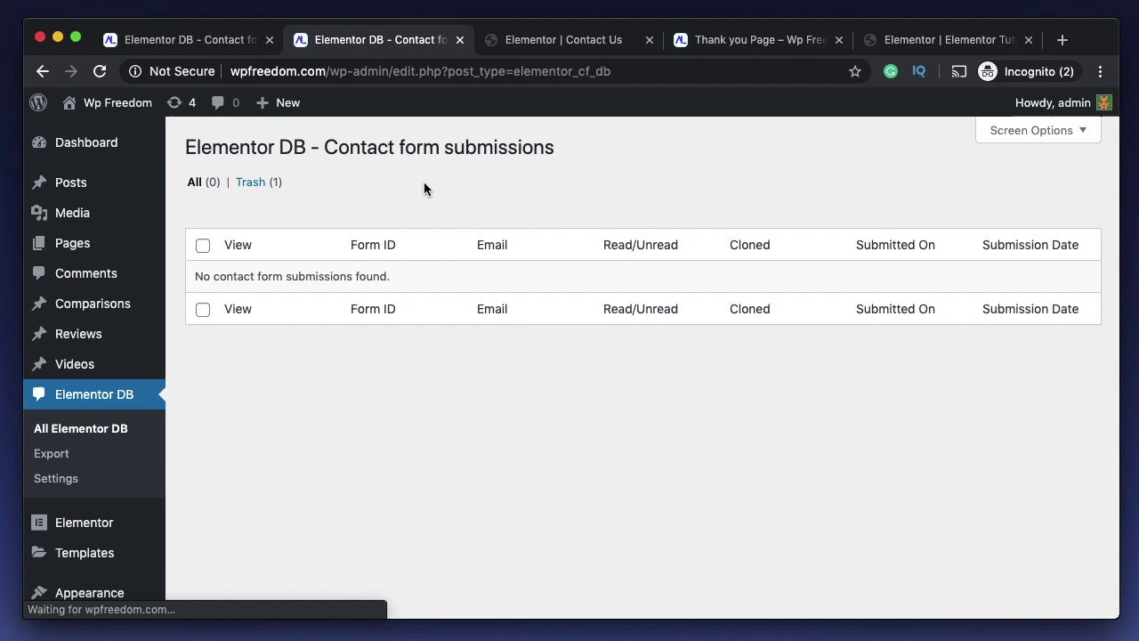
double_click(372, 276)
left_click(605, 39)
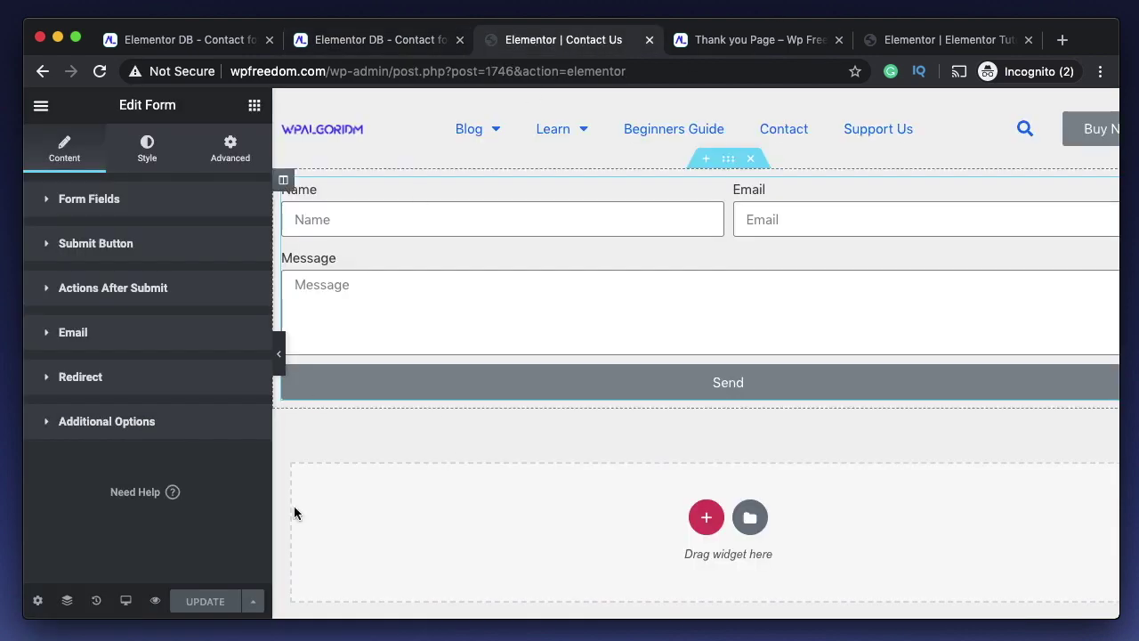
left_click(156, 603)
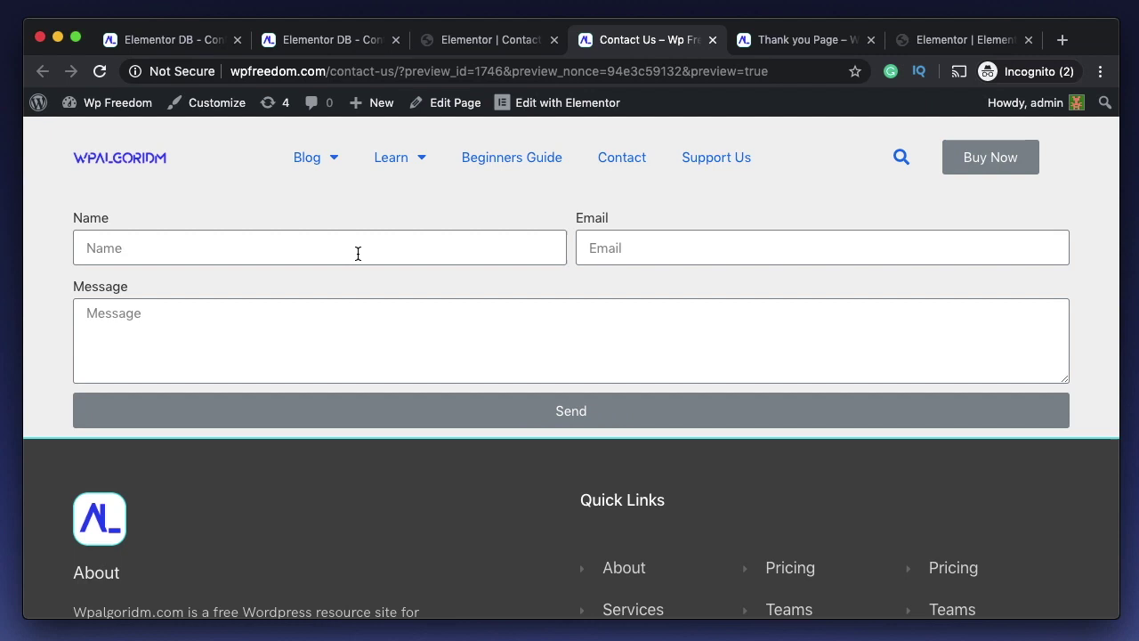
- Remove the Email action from Actions After Submit, leaving only Redirect, and update the page
left_click(480, 39)
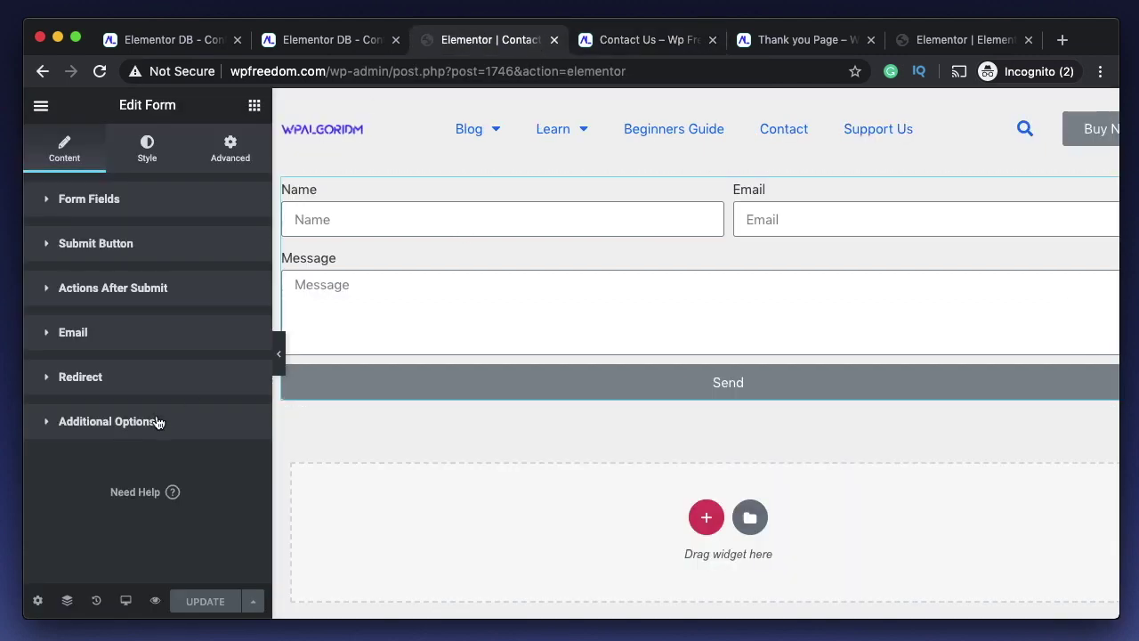
left_click(103, 344)
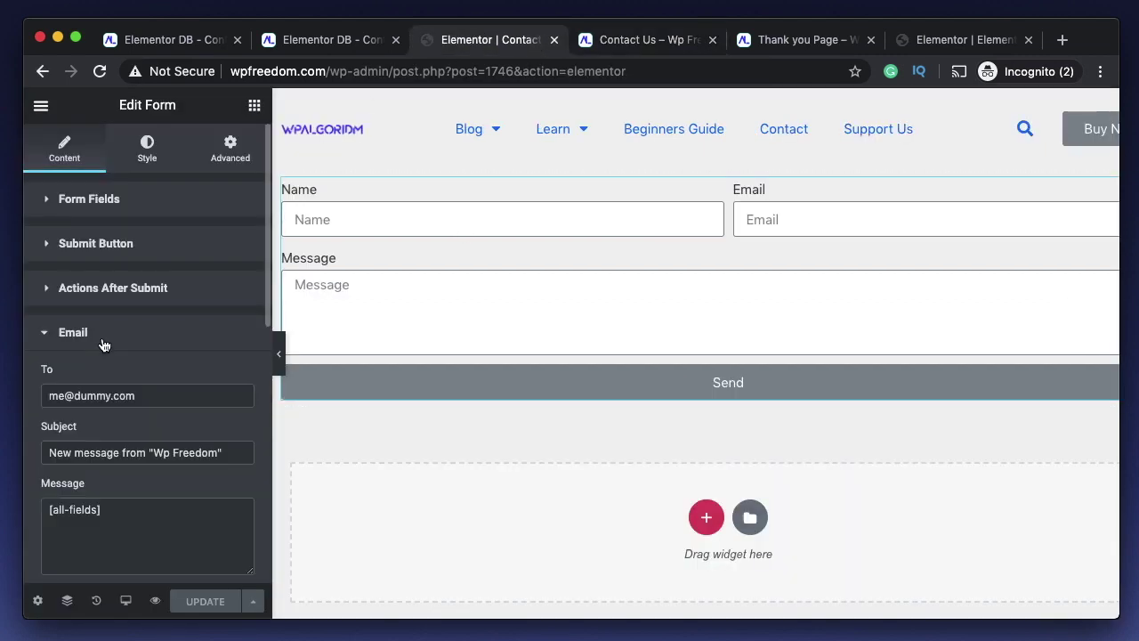
left_click(104, 343)
left_click(134, 288)
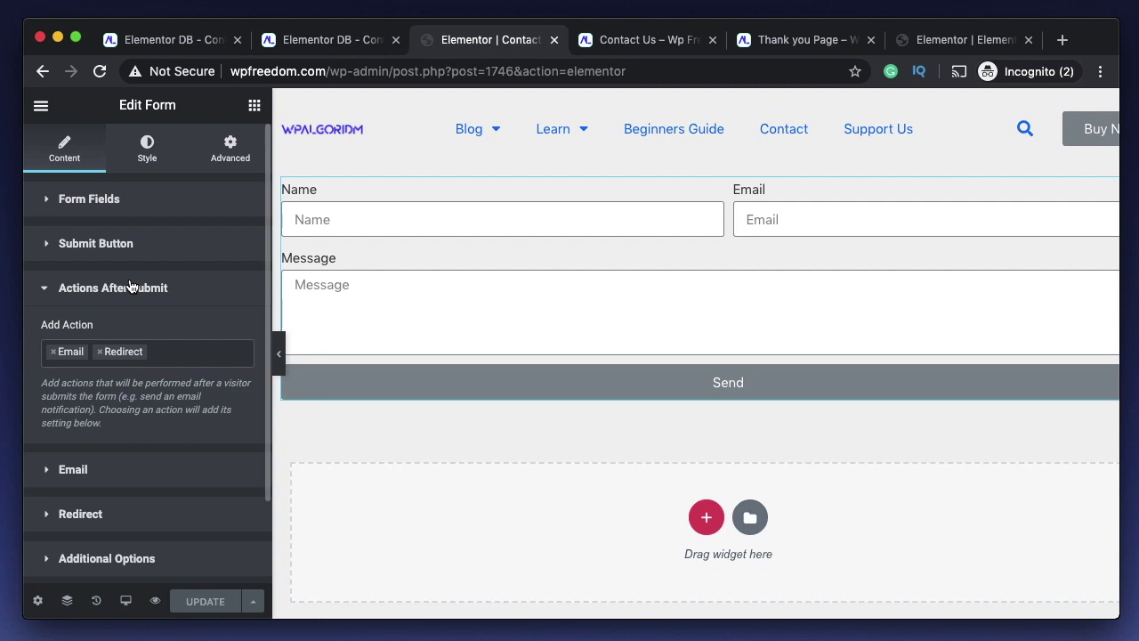
left_click(53, 351)
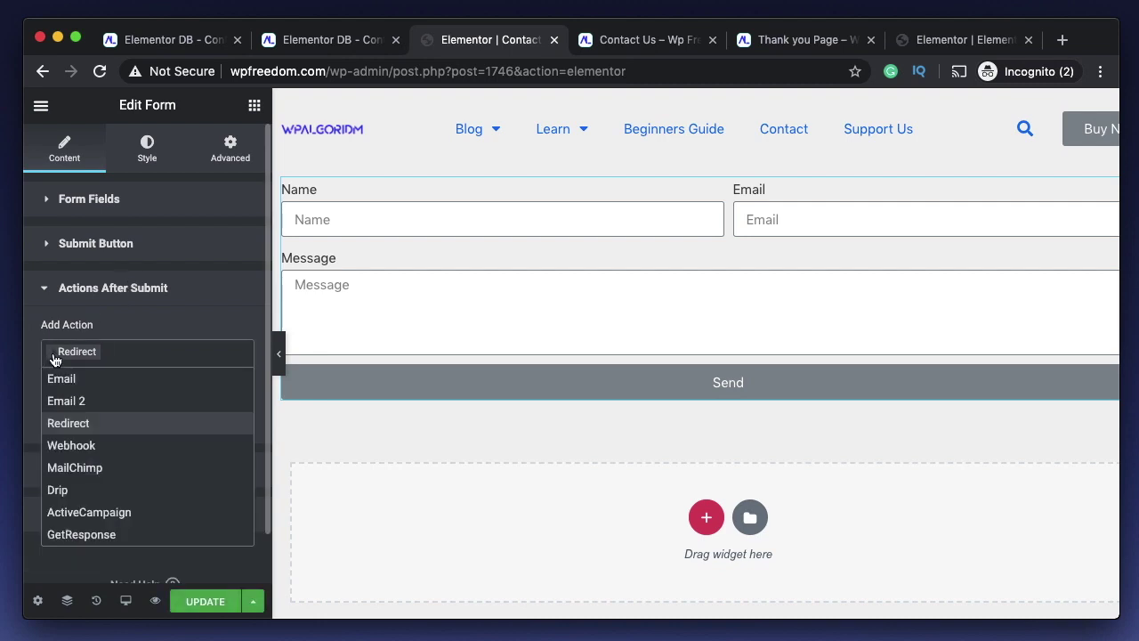
left_click(123, 288)
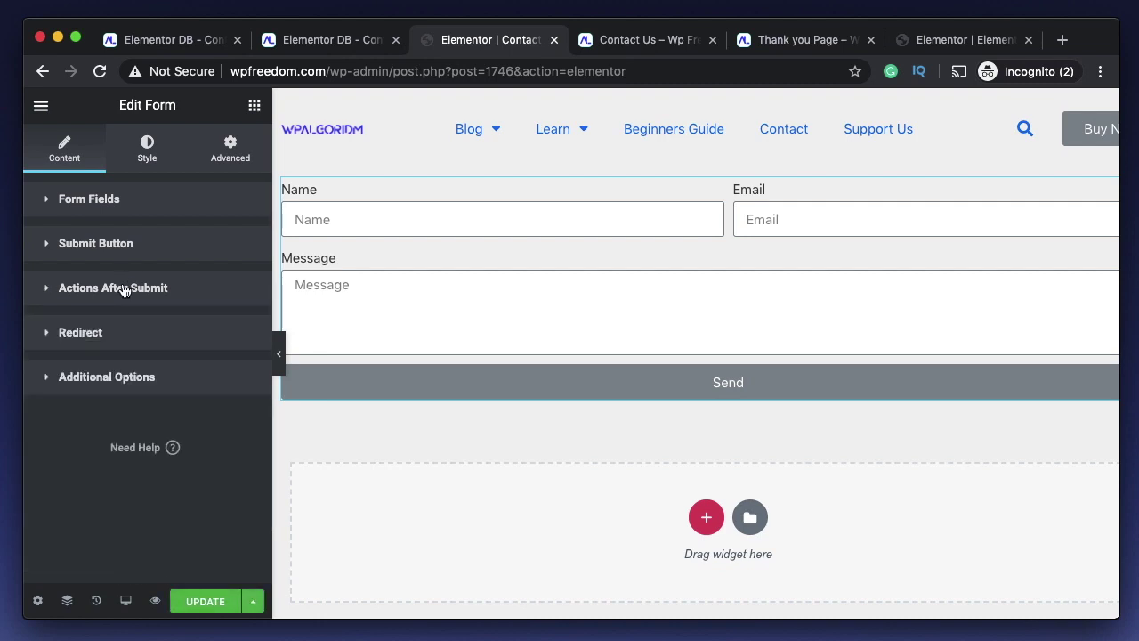
left_click(211, 599)
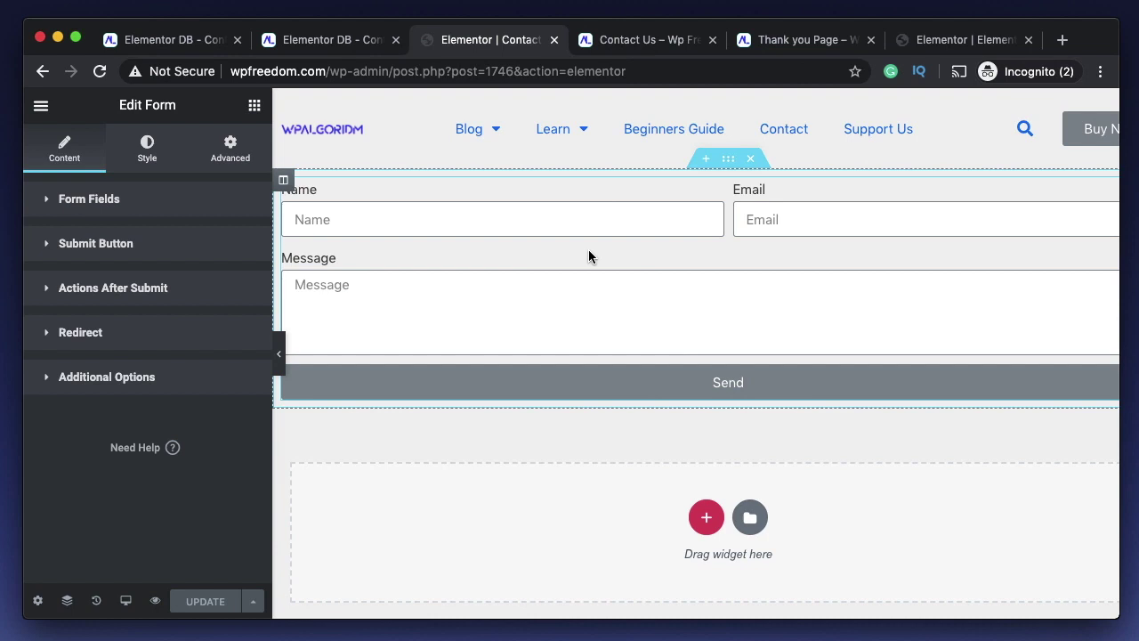
- Check the Elementor DB submissions list, which reports no submissions found
left_click(325, 40)
left_click(391, 494)
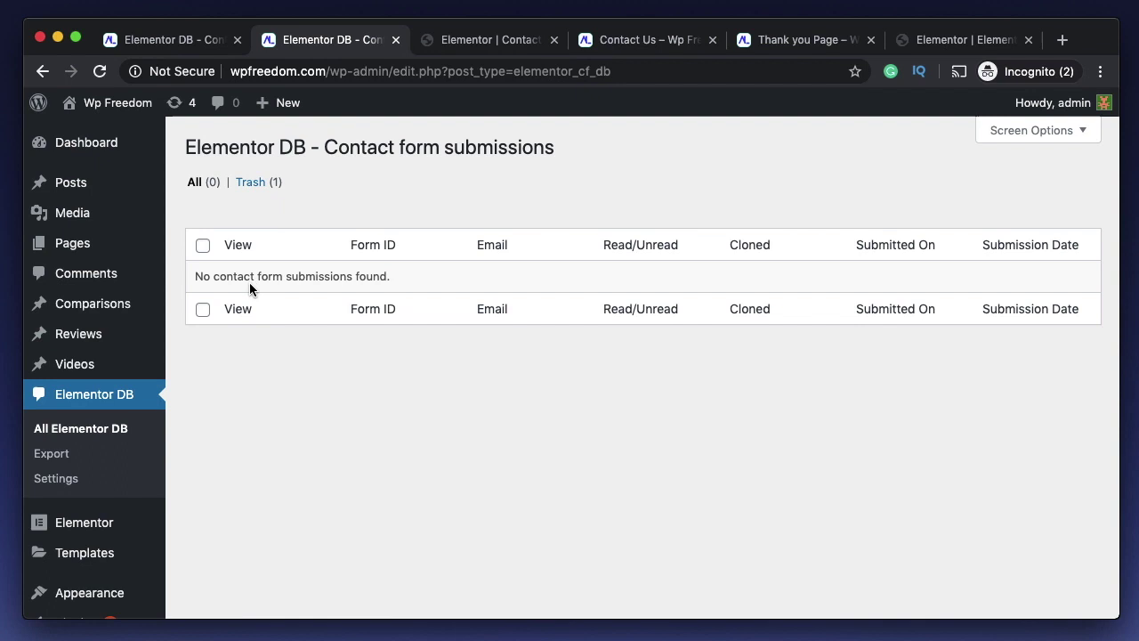
double_click(294, 274)
triple_click(294, 274)
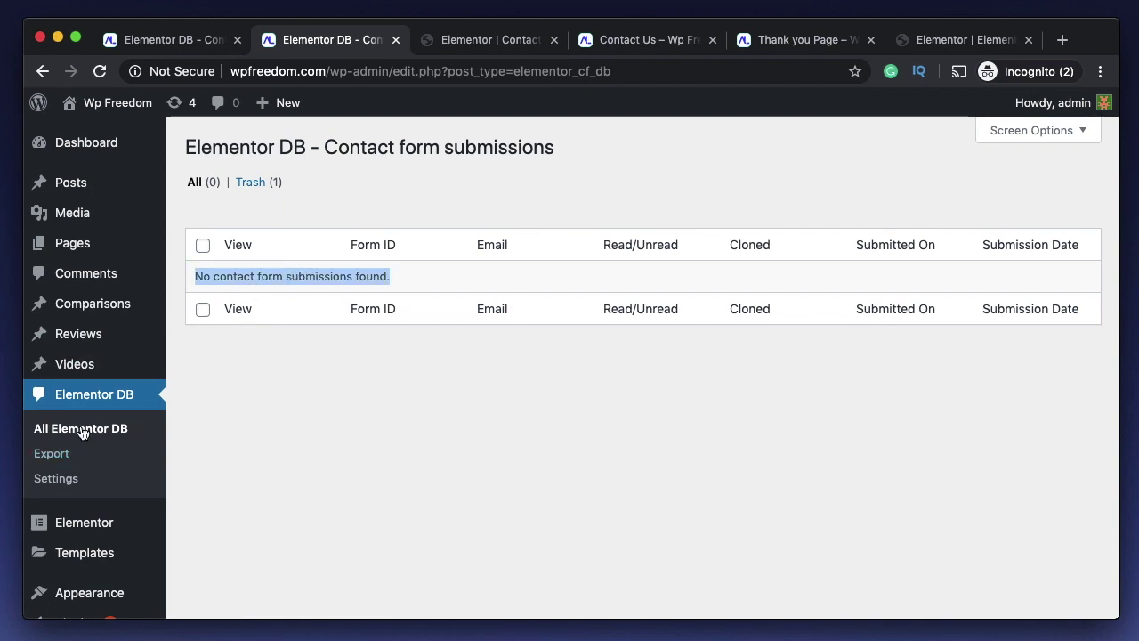
- Send another test submission through the Contact Us preview page
left_click(494, 40)
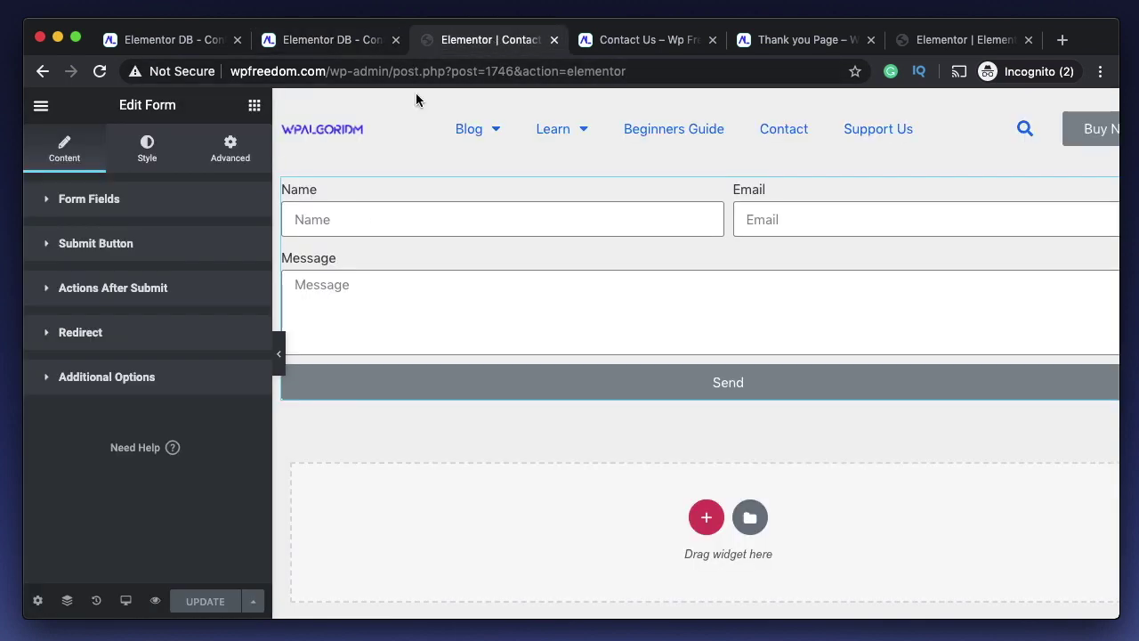
left_click(420, 221)
left_click(649, 40)
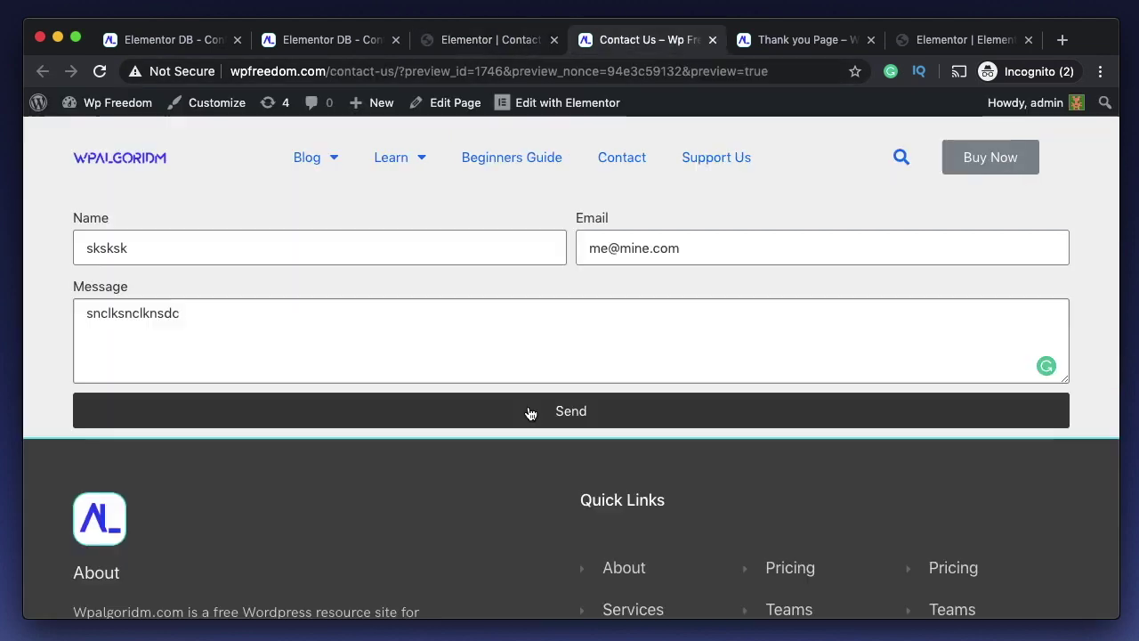
left_click(528, 411)
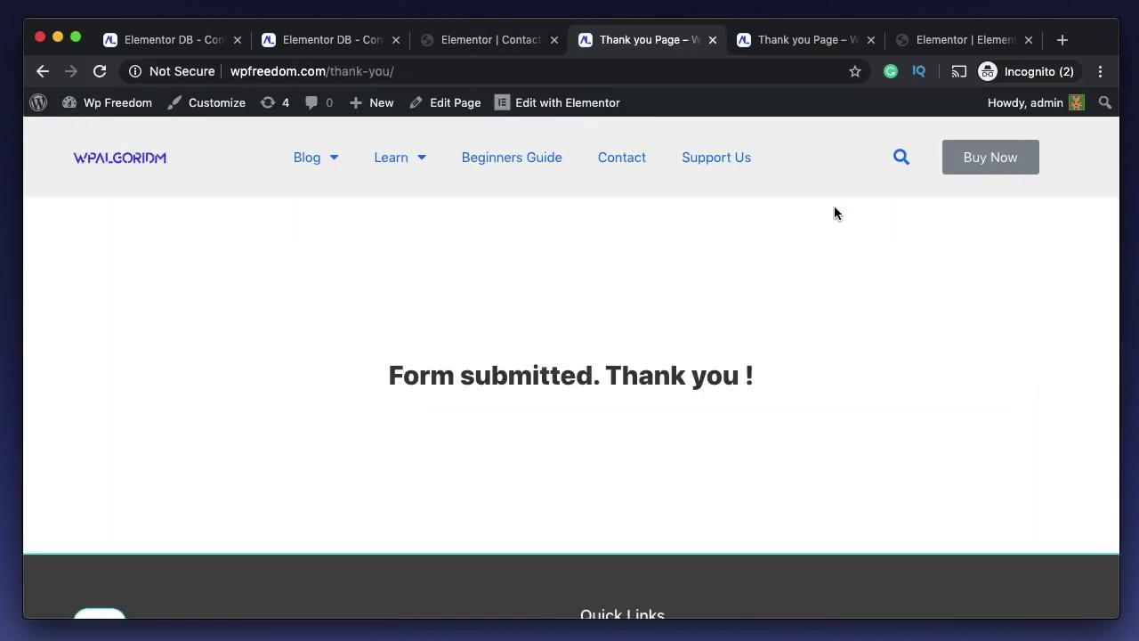
- Return to the submissions list and reload it to look for the new entry
left_click(457, 43)
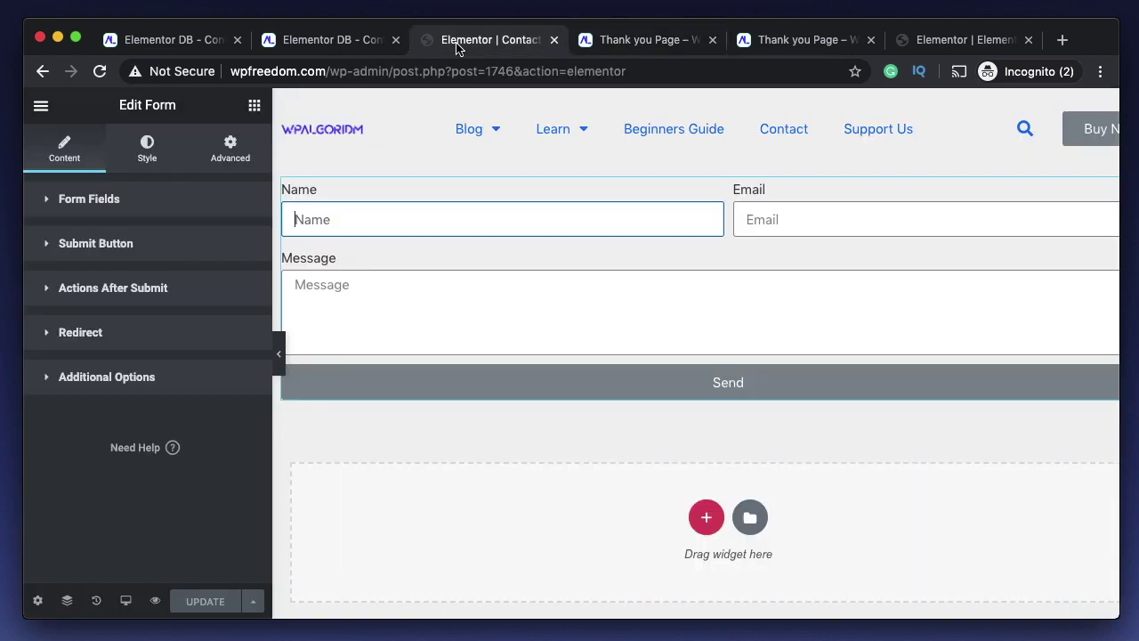
left_click(313, 43)
left_click(645, 203)
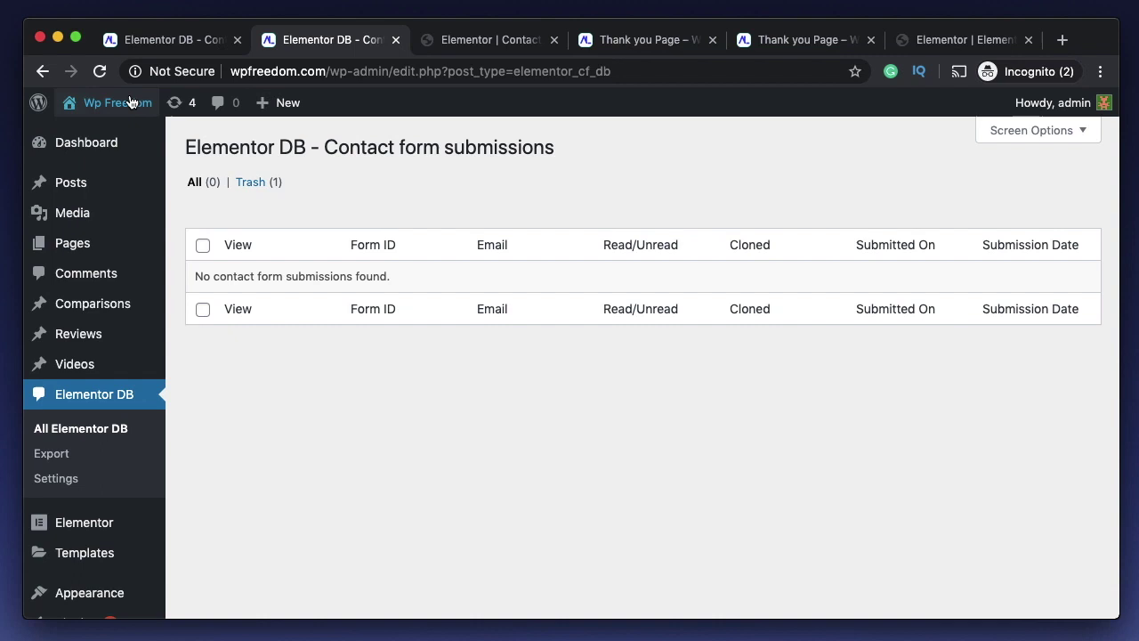
- Reload the list, view the unread Contact Us submission, and open its details
left_click(100, 71)
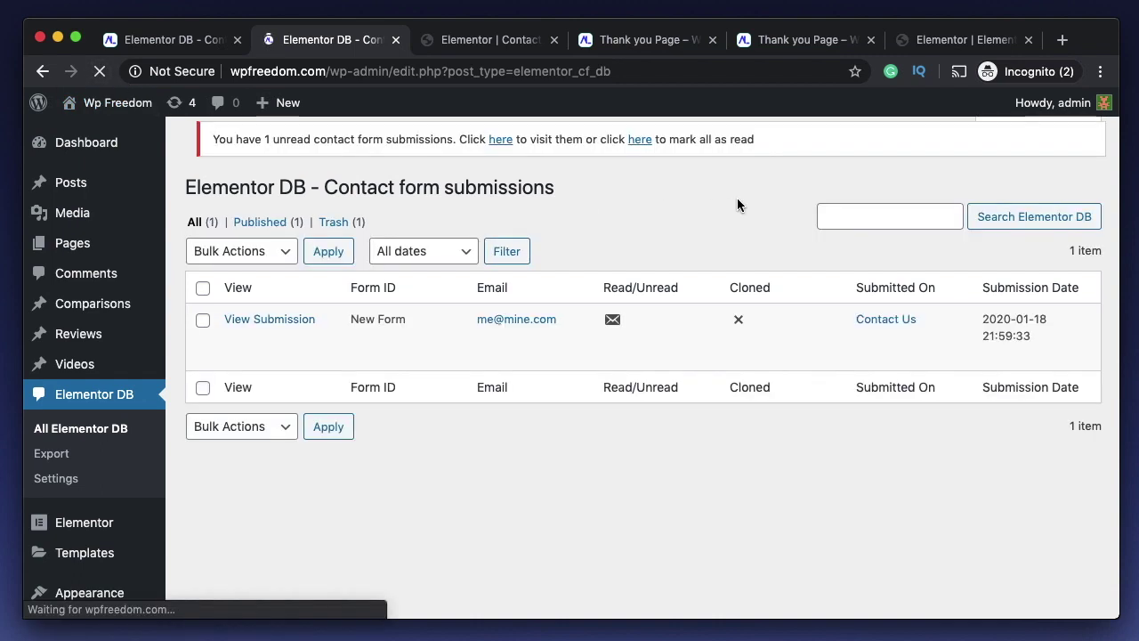
triple_click(255, 189)
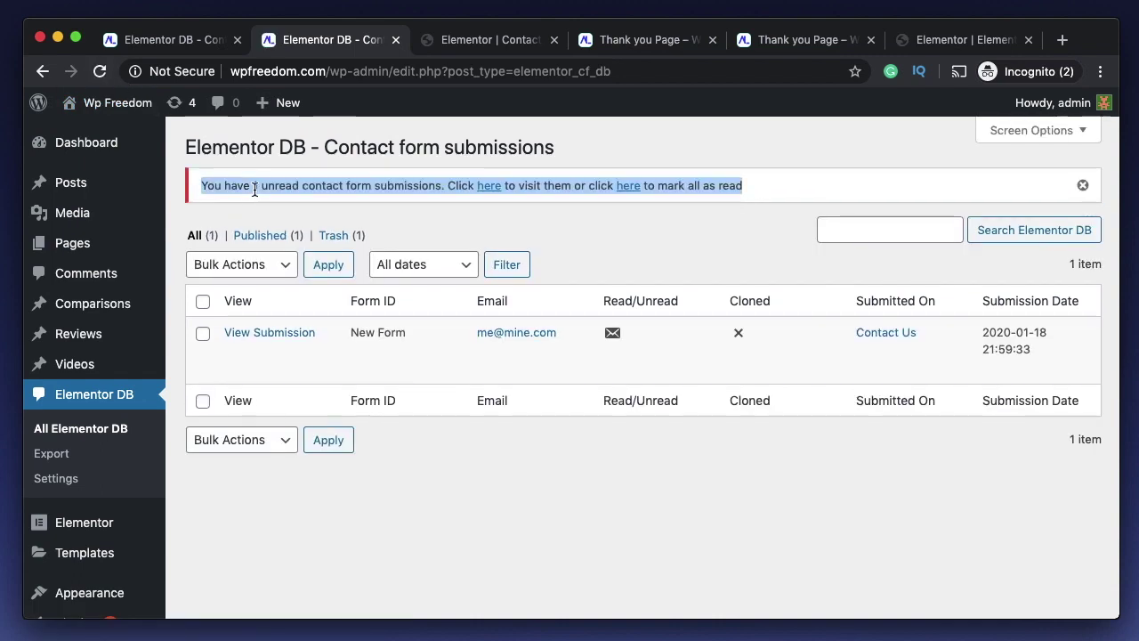
double_click(283, 187)
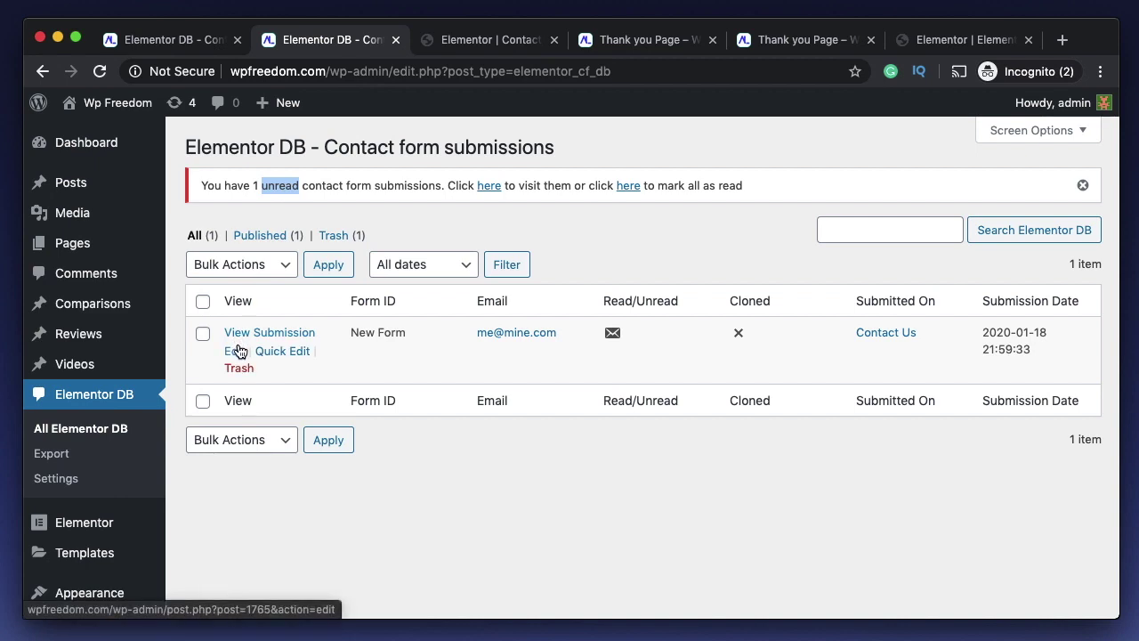
left_click(489, 186)
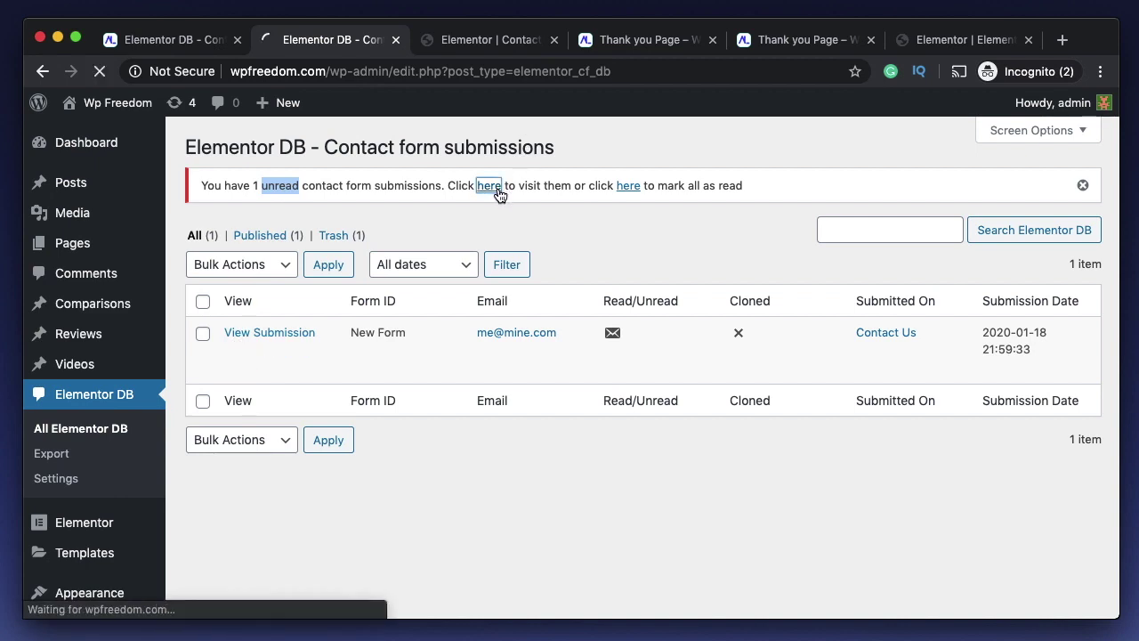
left_click(260, 334)
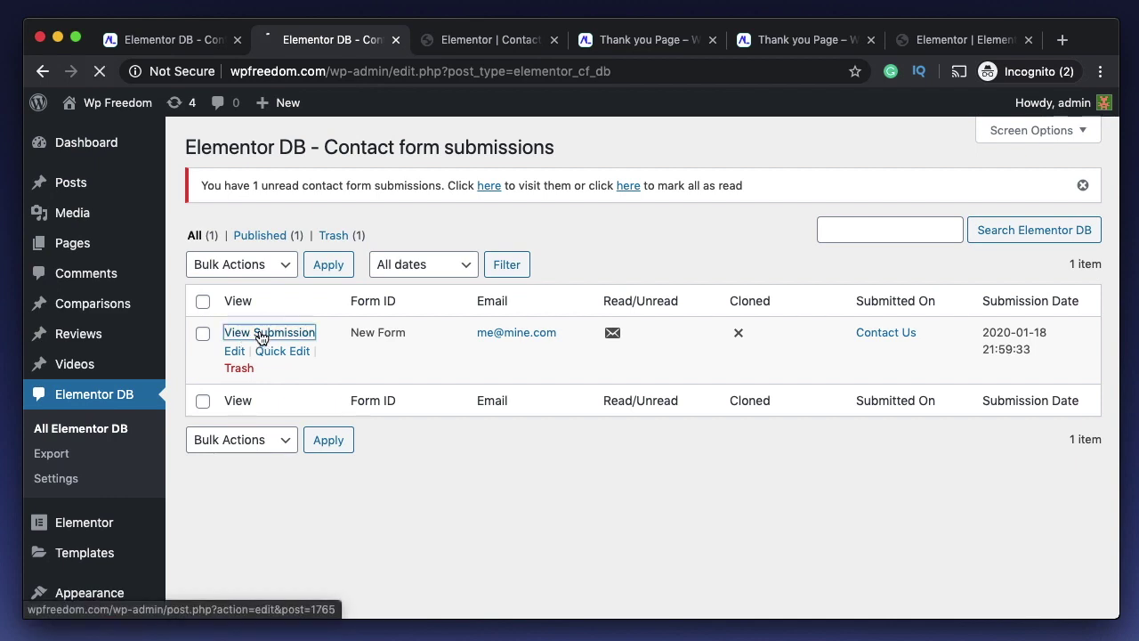
- Review the submitted Name, Email, Message and Date of Submission values
scroll(598, 258, "down", 3)
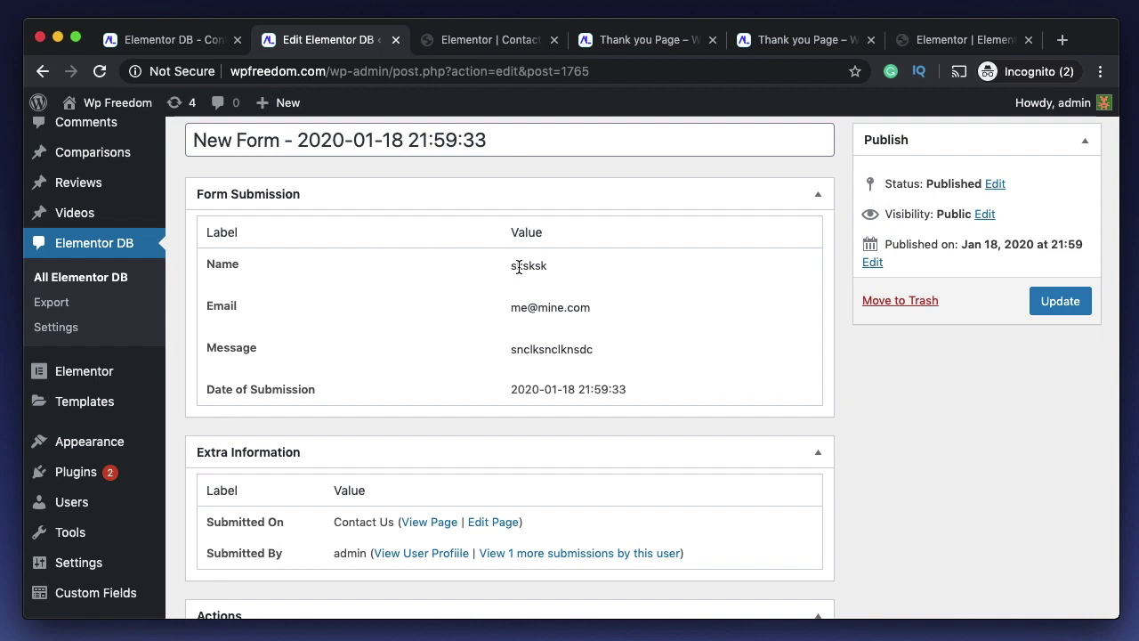
double_click(521, 266)
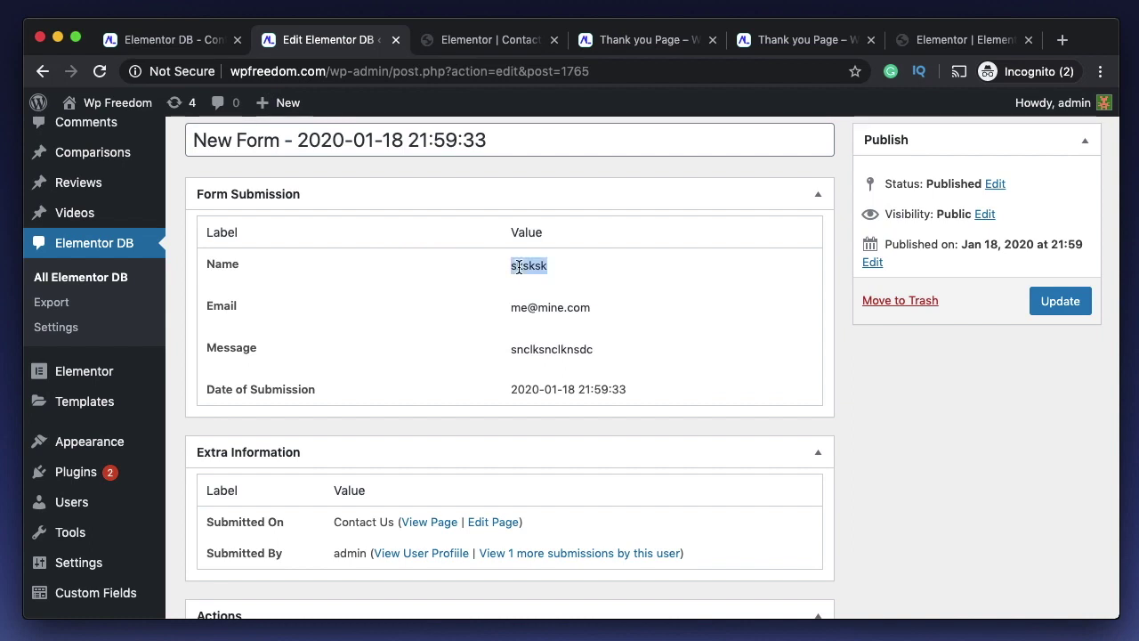
double_click(544, 307)
double_click(565, 350)
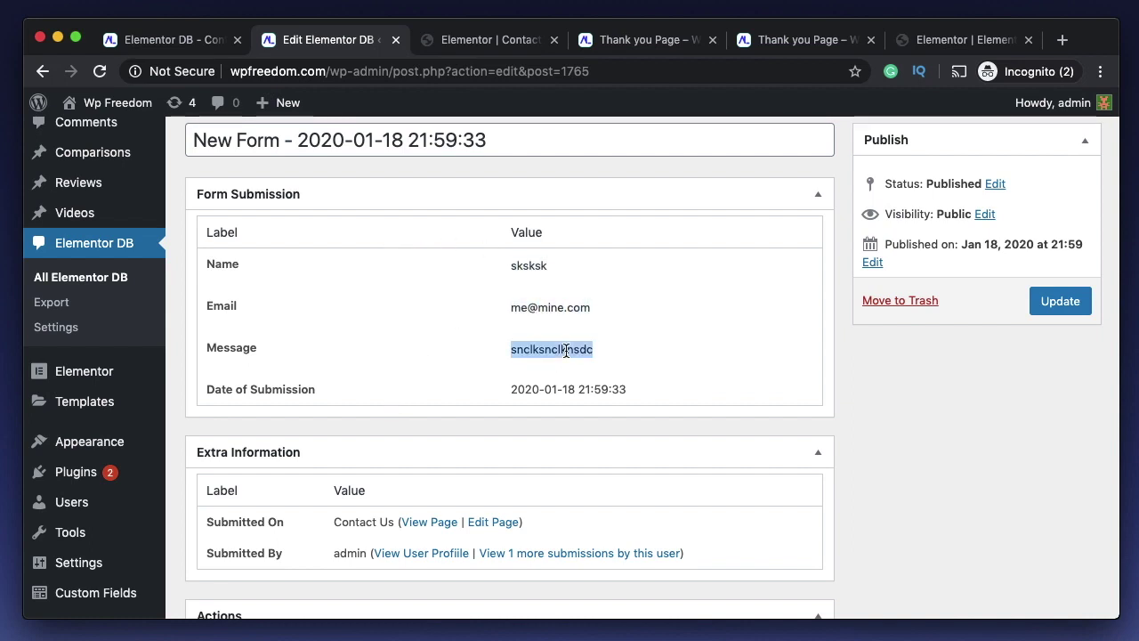
triple_click(552, 385)
- Examine the first-read notice in the submission's Extra Information box
scroll(551, 383, "up", 3)
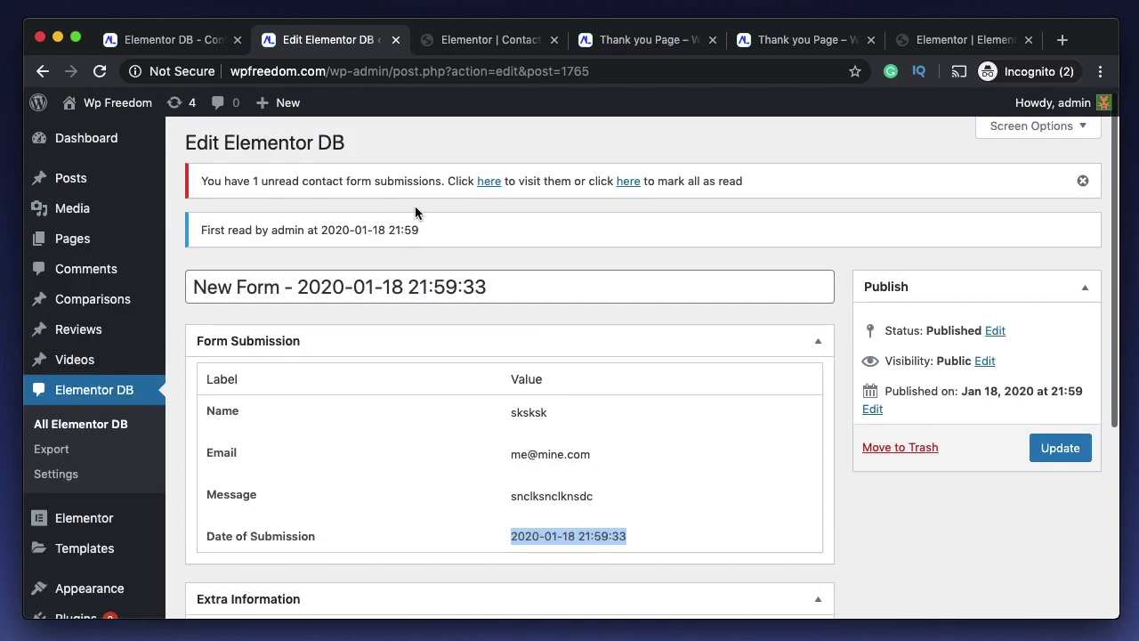
left_click_drag(420, 230, 406, 230)
triple_click(405, 229)
left_click(323, 230)
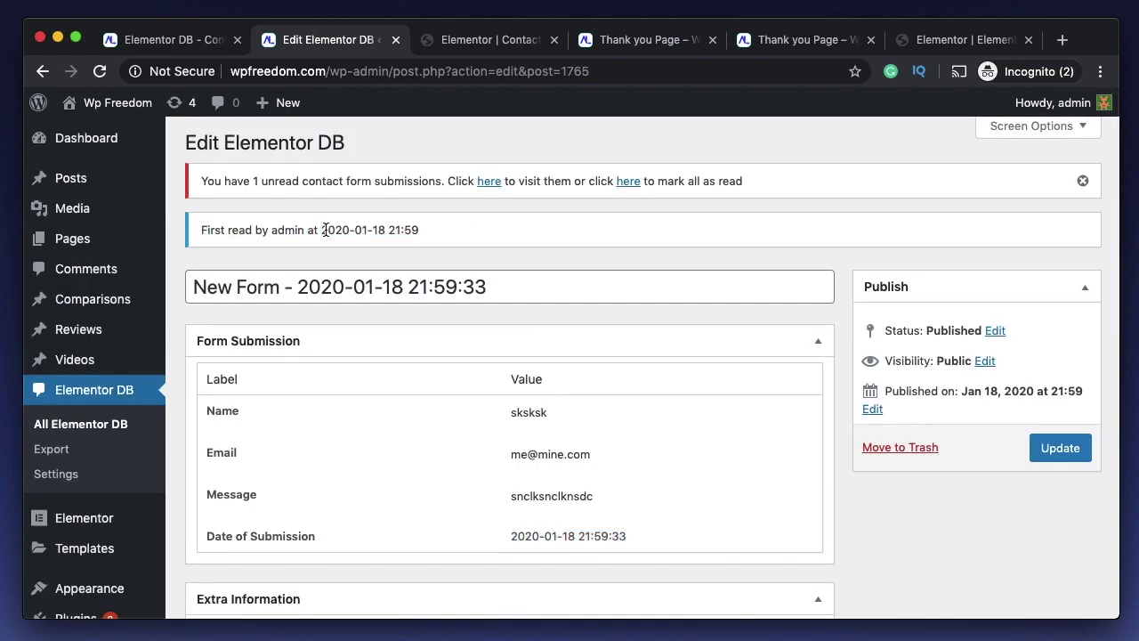
triple_click(325, 230)
scroll(326, 230, "down", 3)
scroll(325, 230, "up", 3)
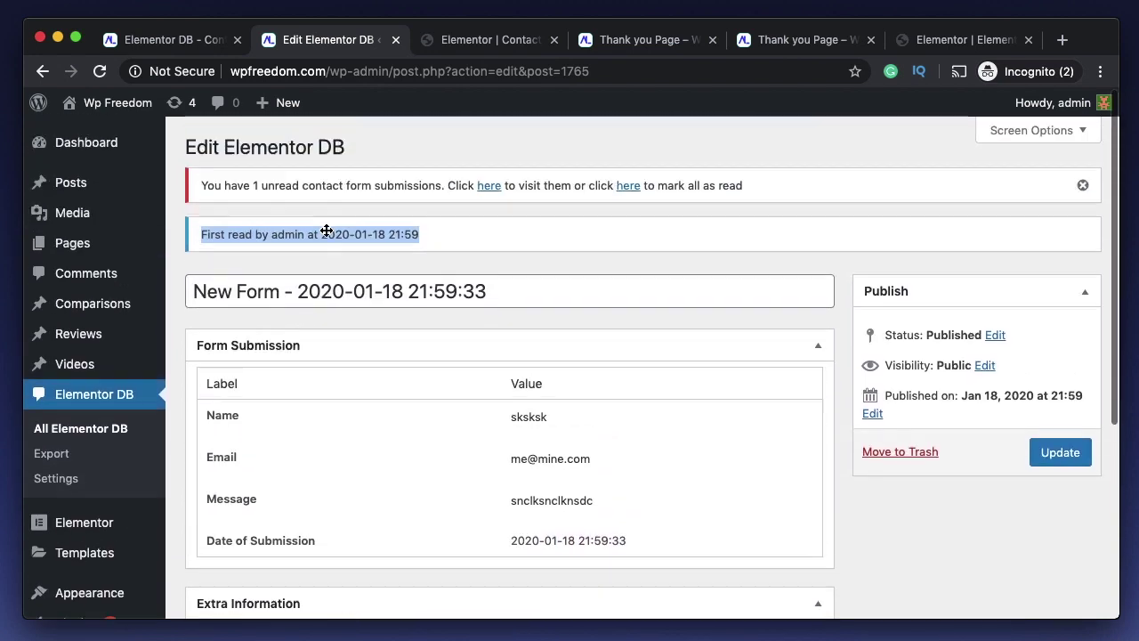
double_click(329, 235)
triple_click(329, 238)
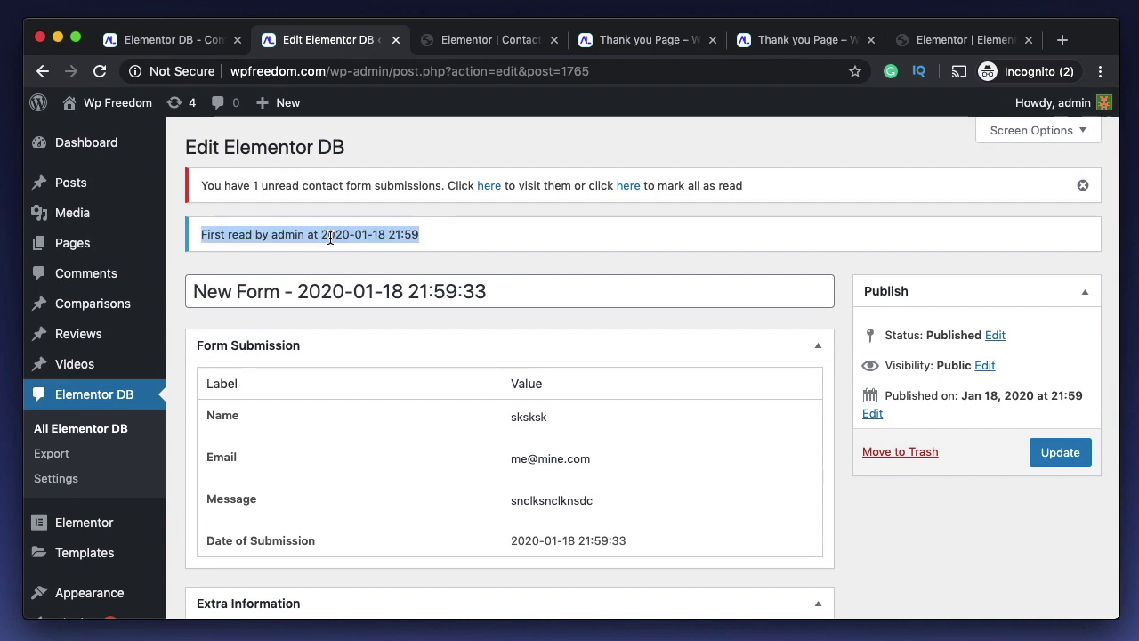
triple_click(329, 238)
double_click(262, 236)
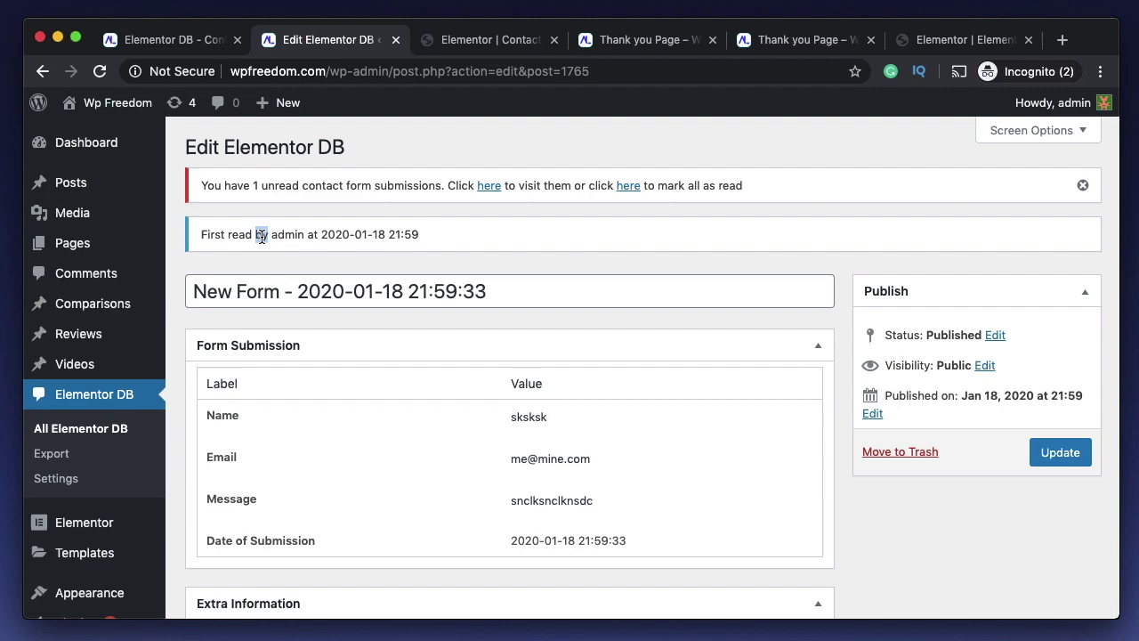
- Check the Submitted On and Submitted By (admin) details, then return to the Contact Us editor
scroll(433, 414, "down", 5)
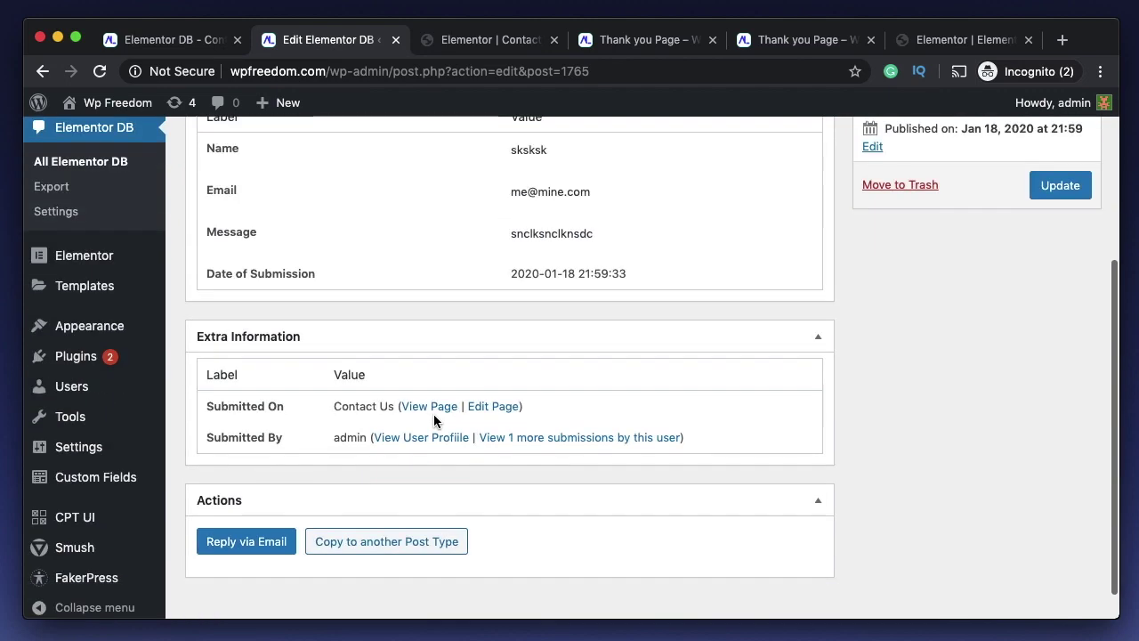
triple_click(240, 407)
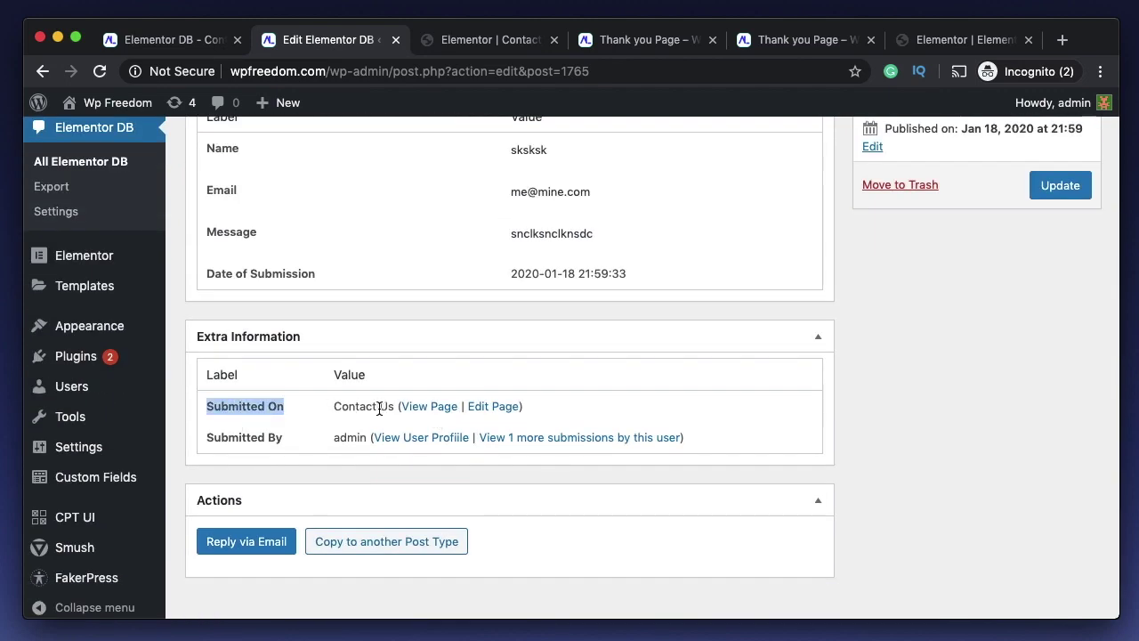
double_click(274, 437)
double_click(343, 438)
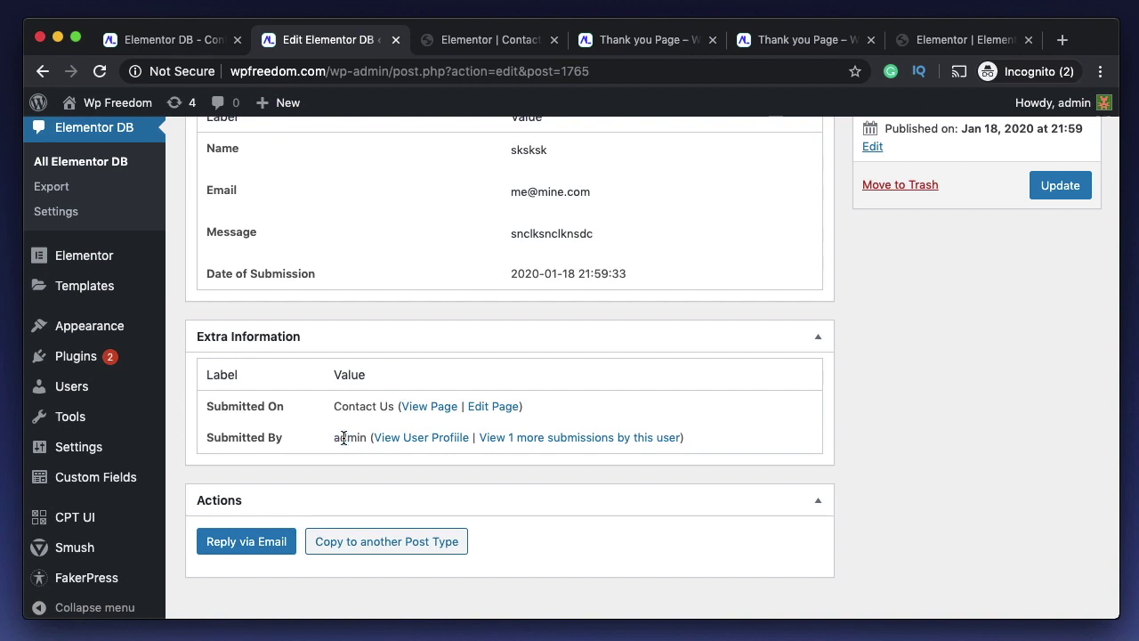
double_click(344, 437)
left_click(343, 438)
double_click(344, 438)
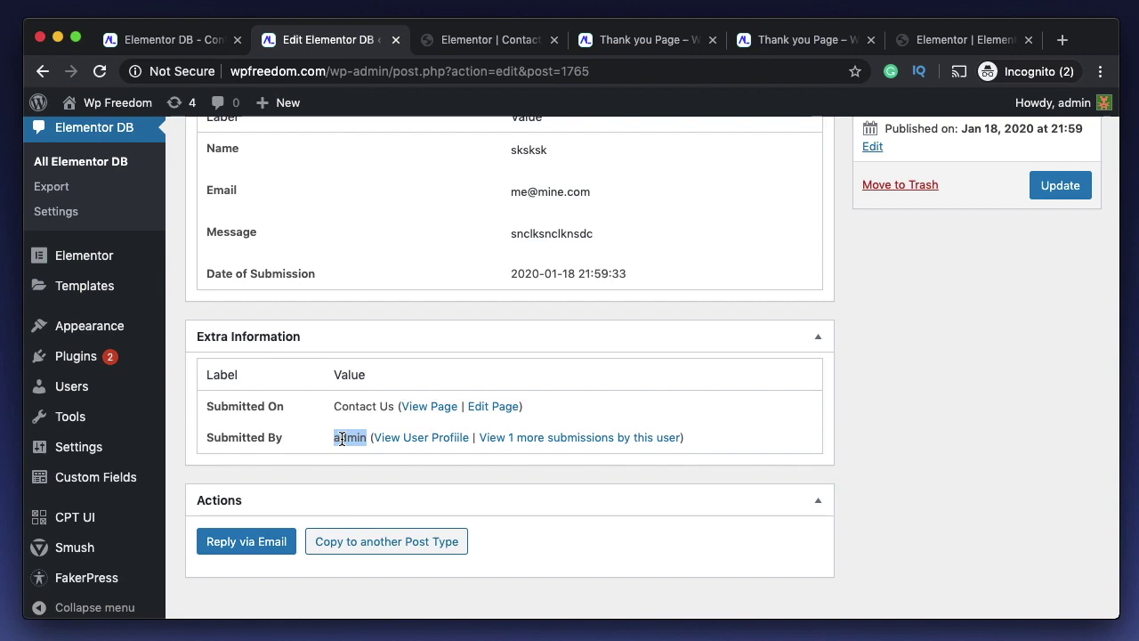
scroll(356, 288, "up", 5)
scroll(356, 287, "down", 4)
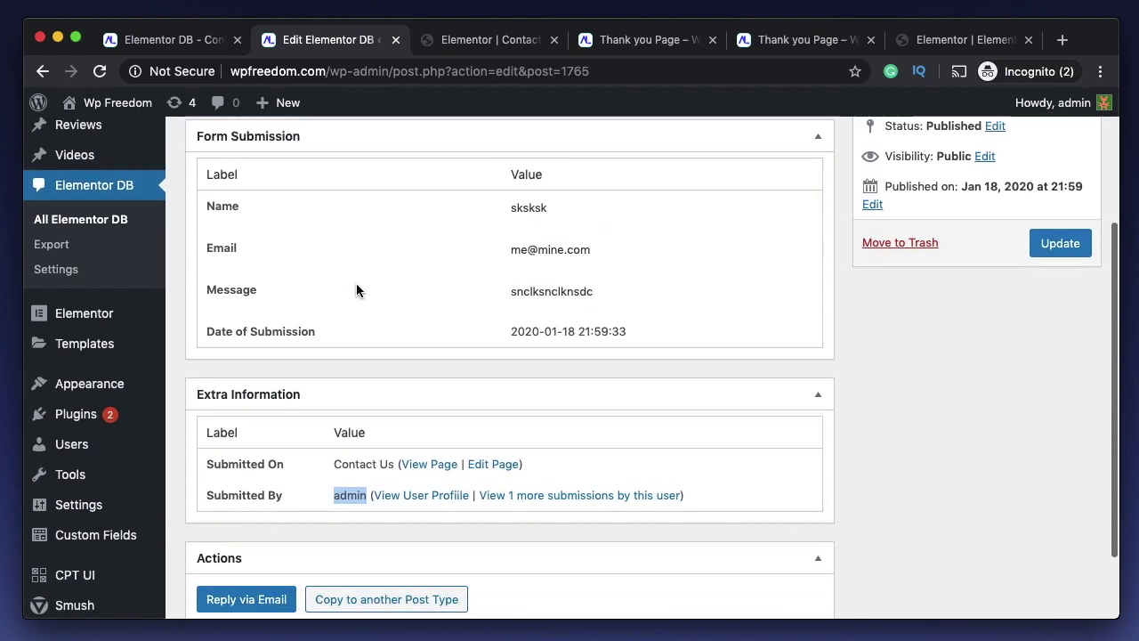
scroll(356, 287, "up", 4)
left_click(507, 40)
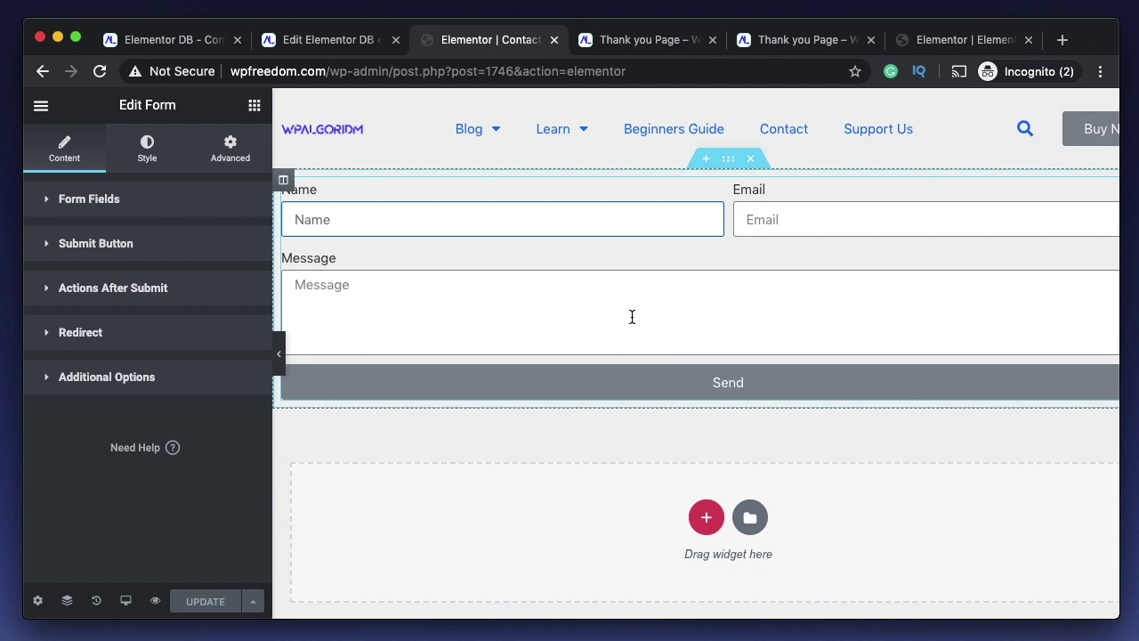
- Go back to the submission details and look at the submitter's e-mail address
left_click(646, 244)
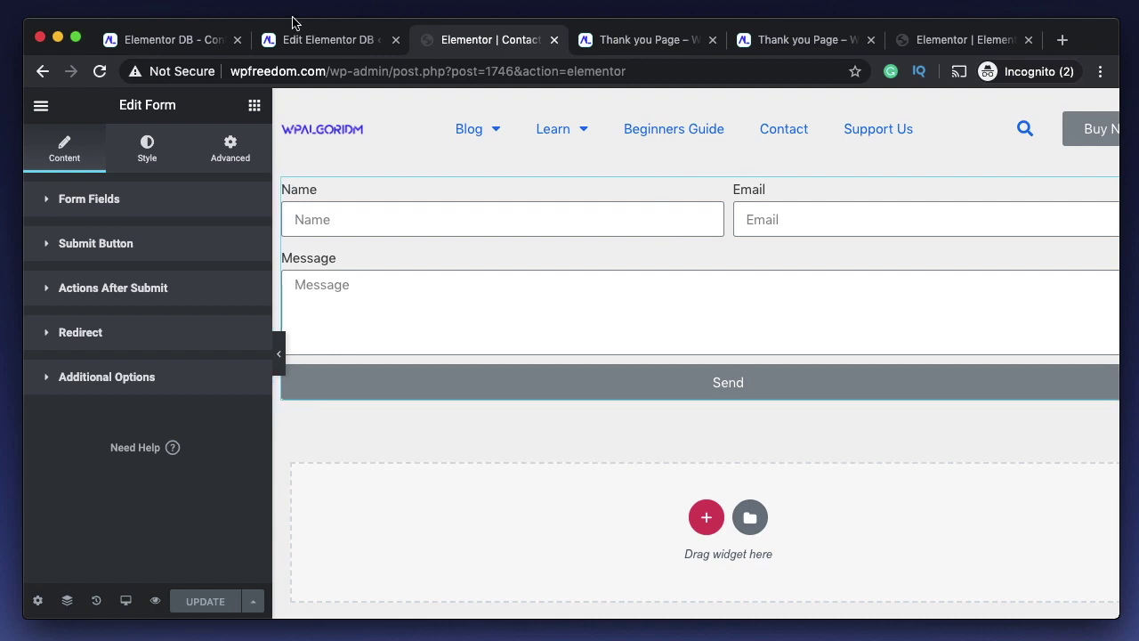
left_click(328, 39)
scroll(592, 298, "down", 5)
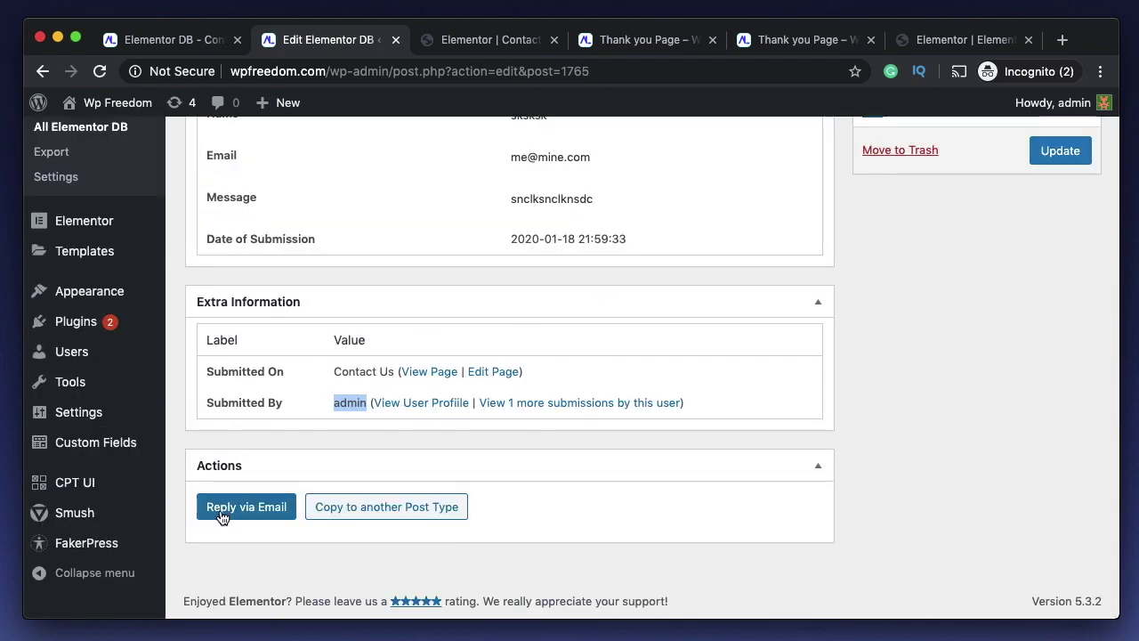
scroll(353, 365, "up", 3)
triple_click(558, 281)
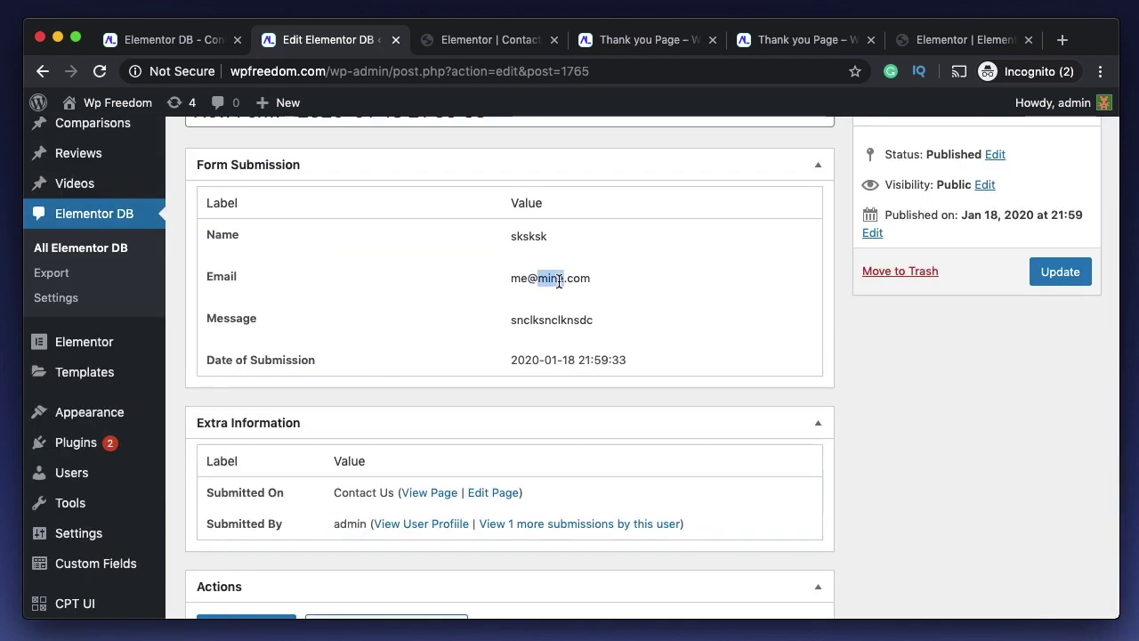
- Start an e-mail reply to the submitter, then scroll to the Actions and Clone History sections
scroll(463, 367, "down", 3)
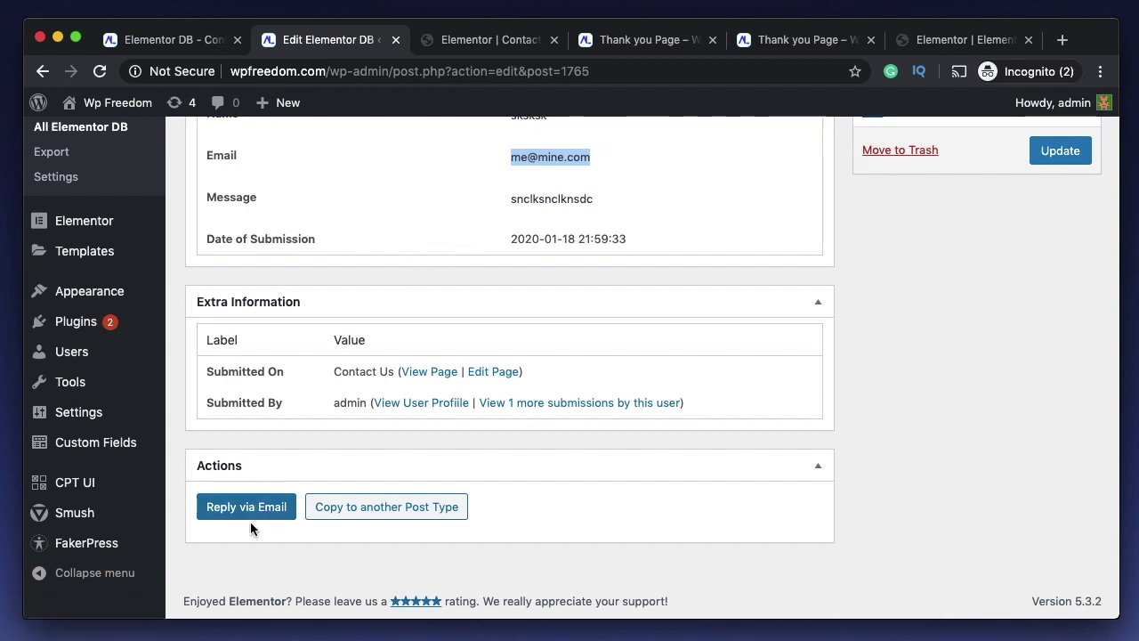
left_click(257, 513)
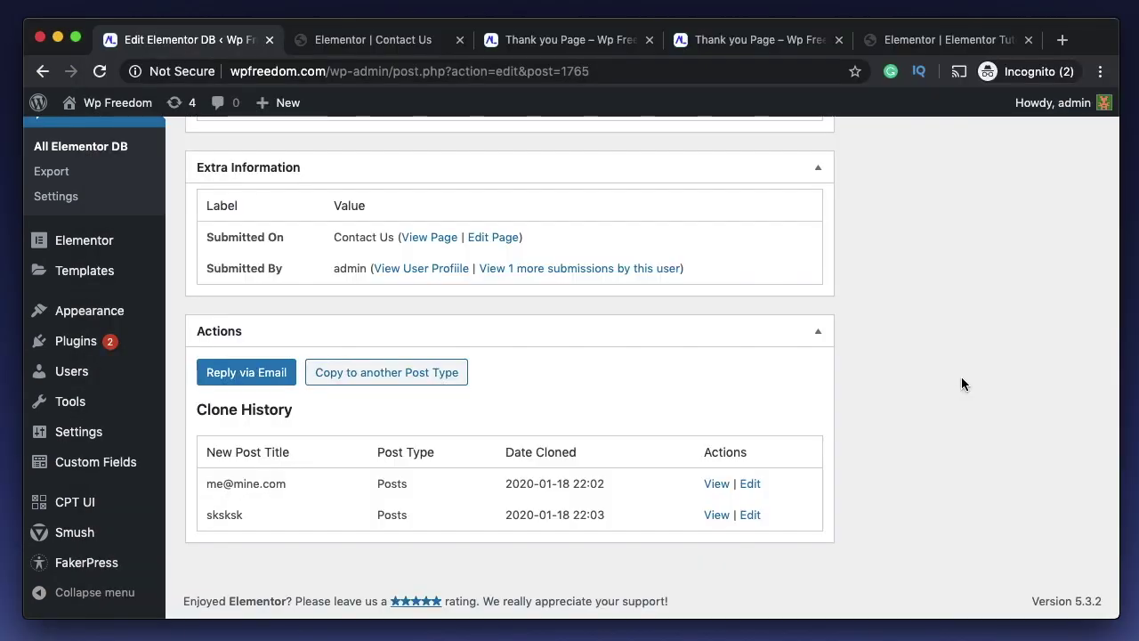
scroll(961, 377, "up", 5)
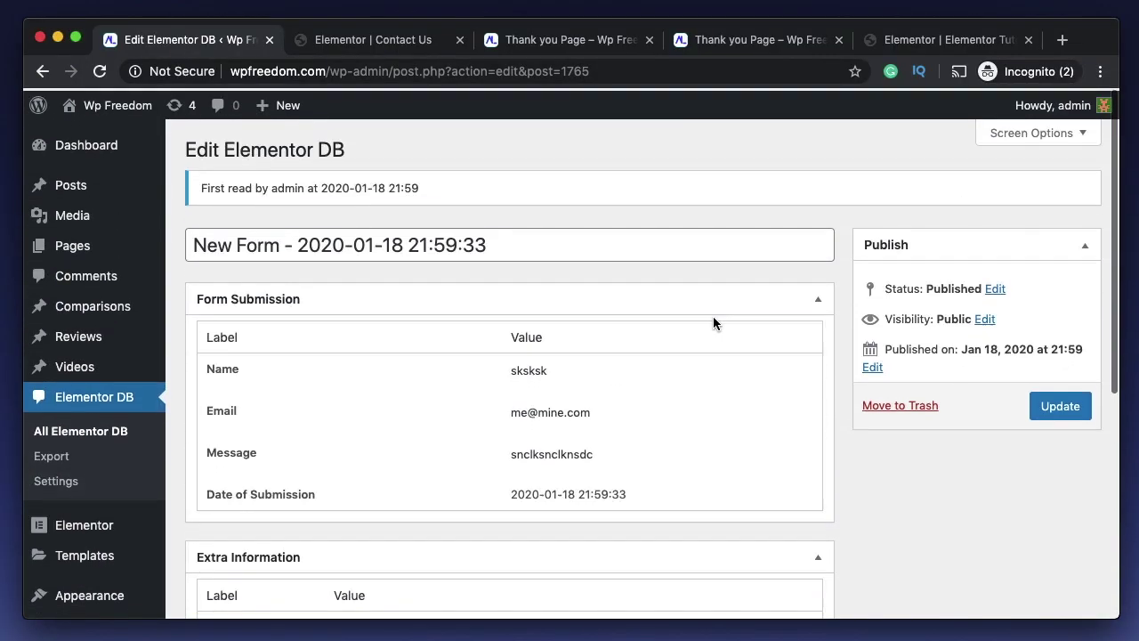
scroll(713, 316, "down", 3)
scroll(394, 433, "down", 3)
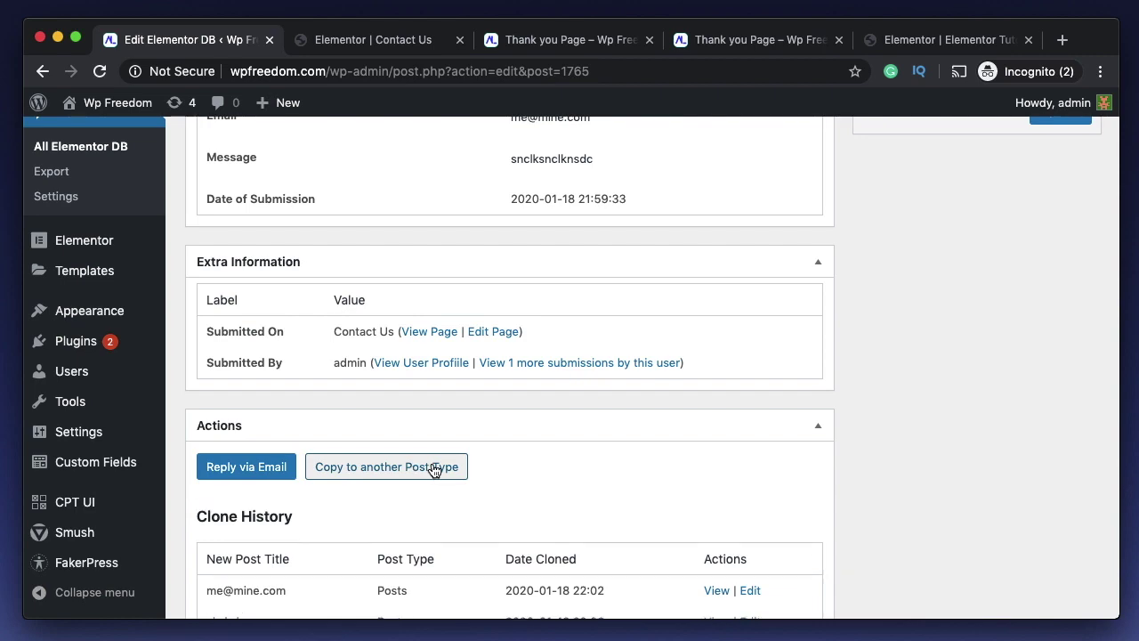
- Under Copy to another post type, choose Posts and map Name to the post Title
left_click(433, 469)
scroll(489, 396, "down", 3)
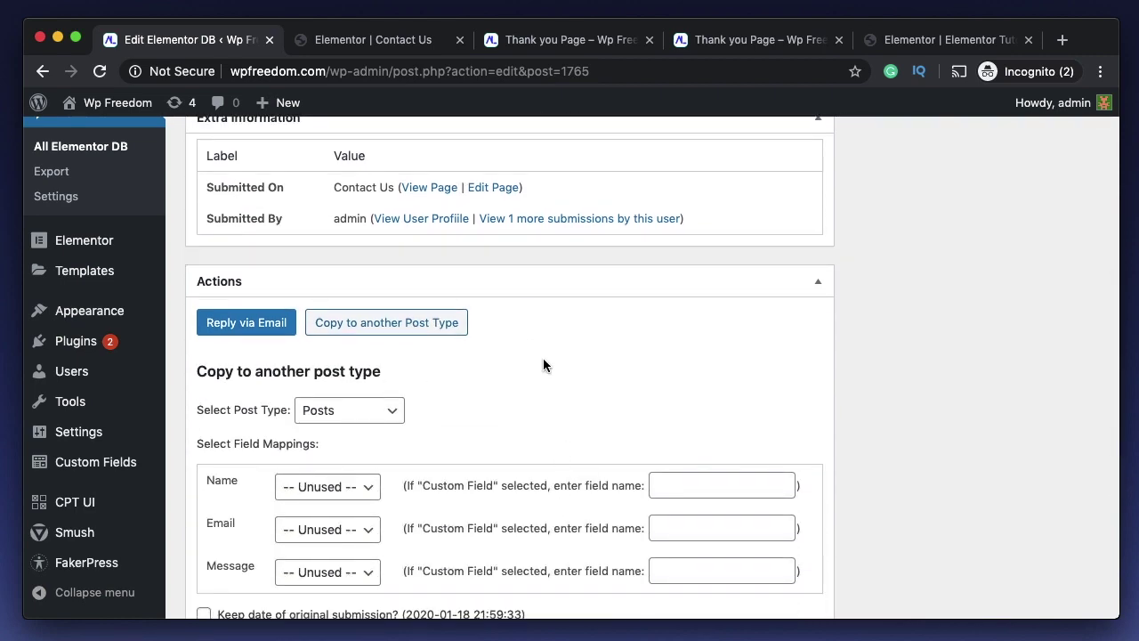
scroll(543, 357, "up", 5)
scroll(434, 383, "down", 5)
scroll(435, 386, "down", 2)
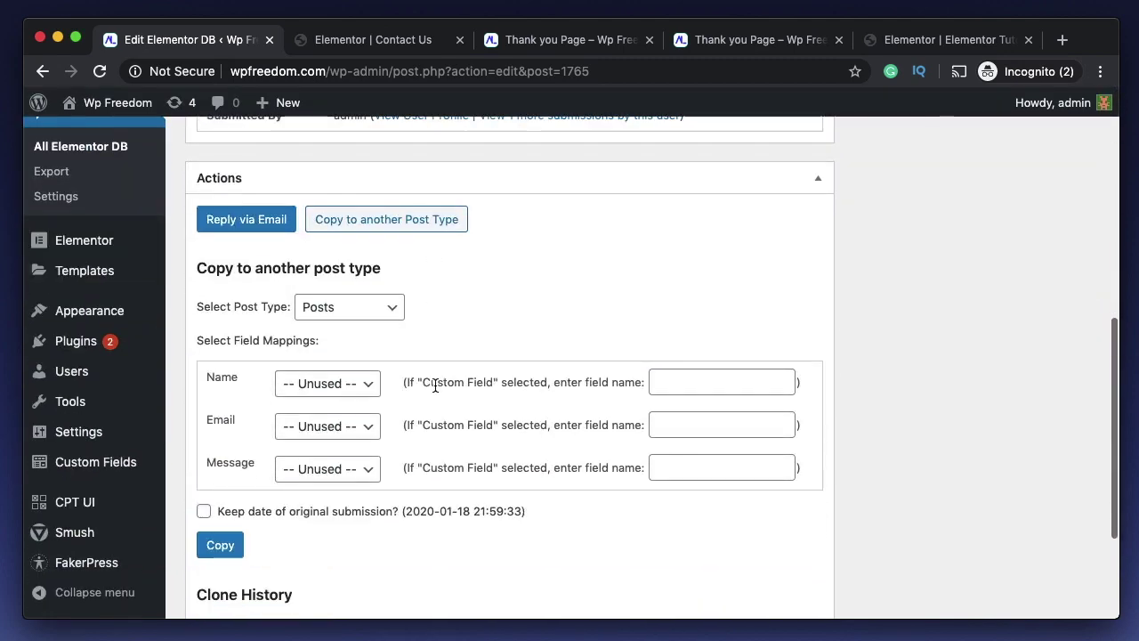
left_click(375, 308)
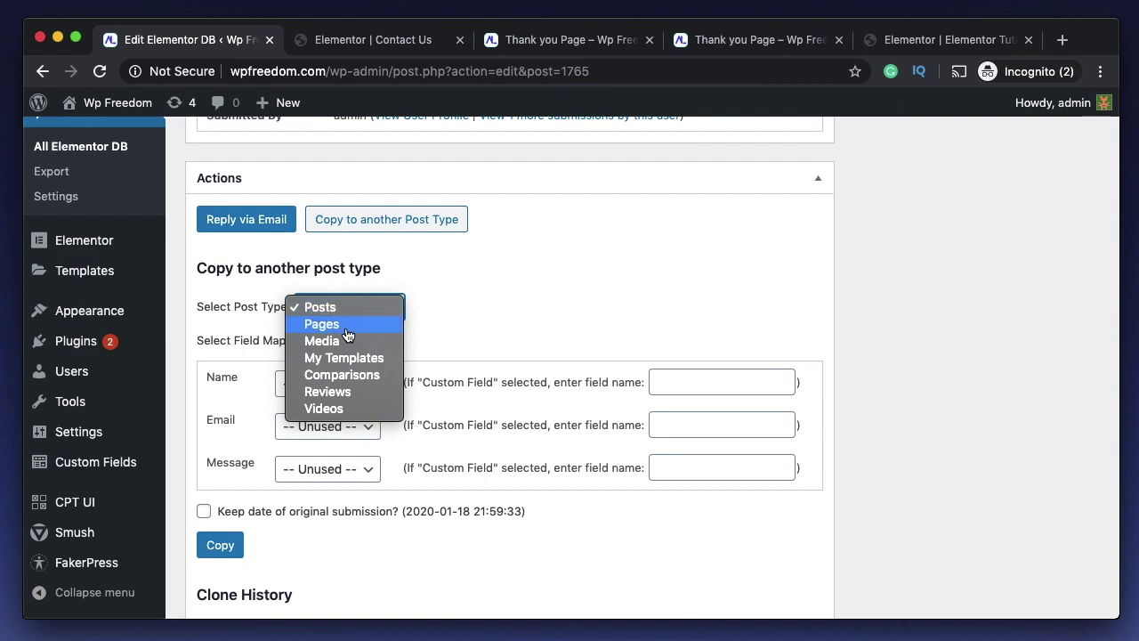
left_click(473, 296)
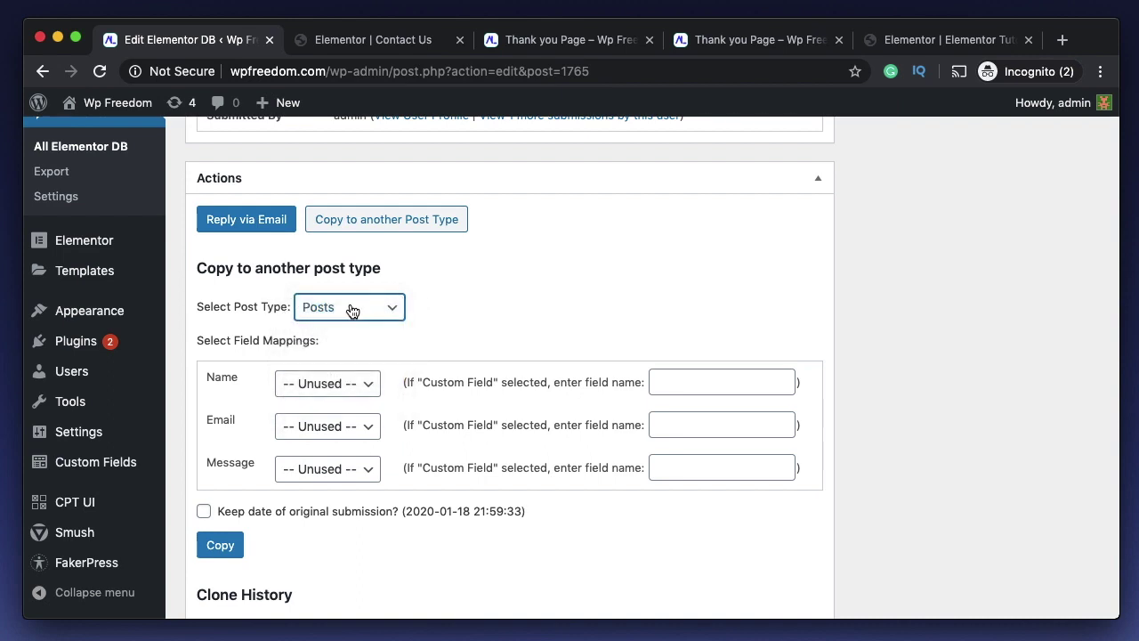
left_click(334, 391)
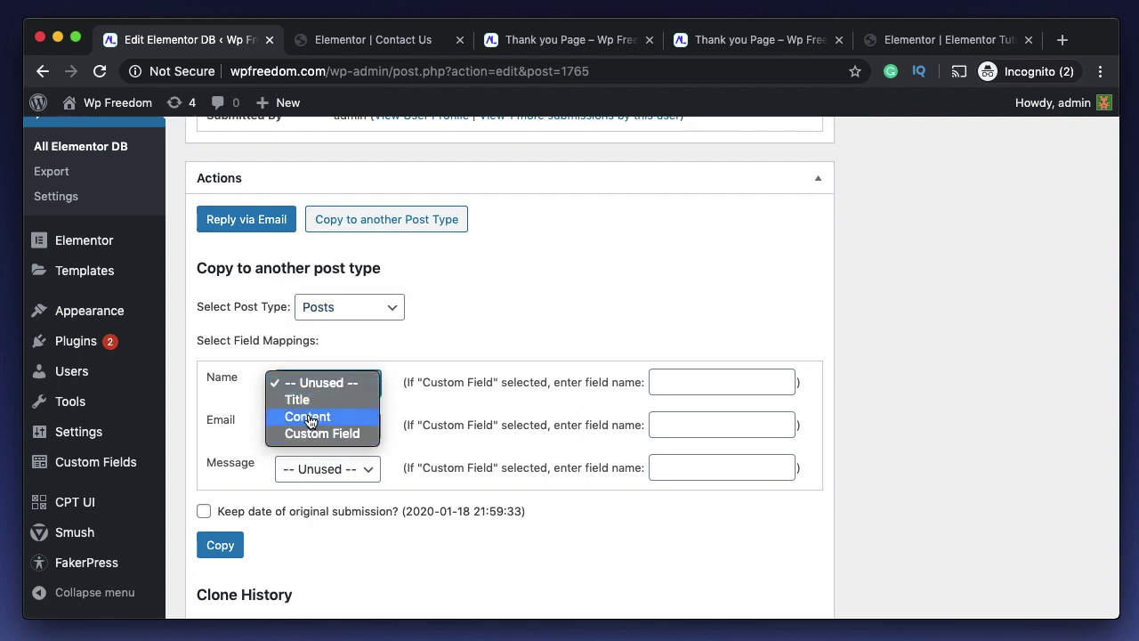
left_click(307, 402)
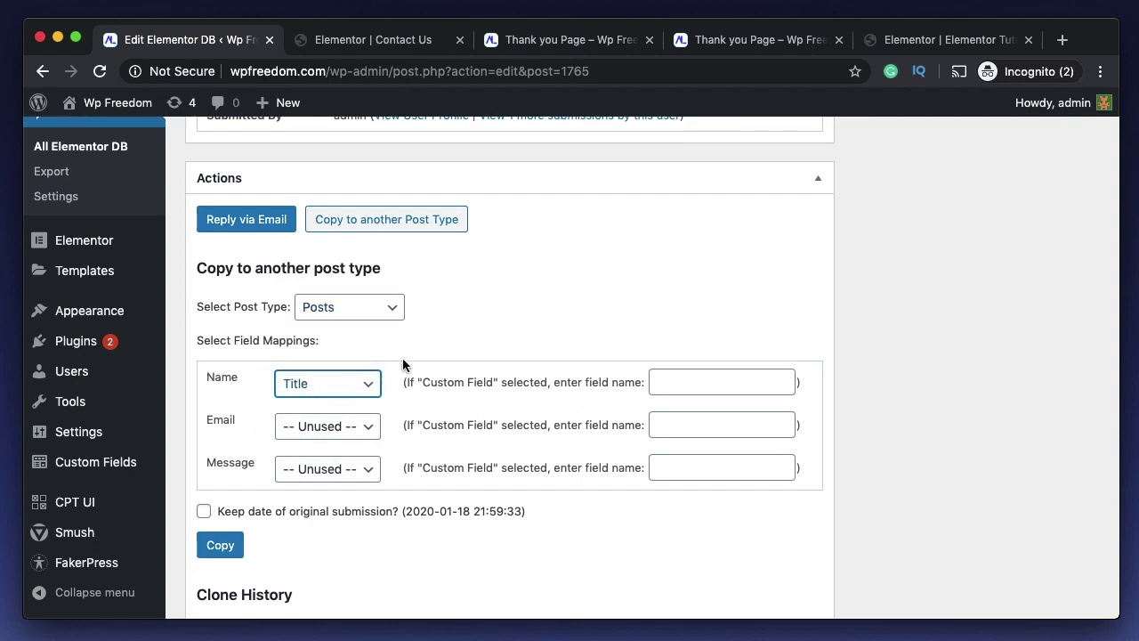
- Map Email and Message to the post Content and copy the submission into a post
scroll(455, 361, "up", 10)
double_click(531, 371)
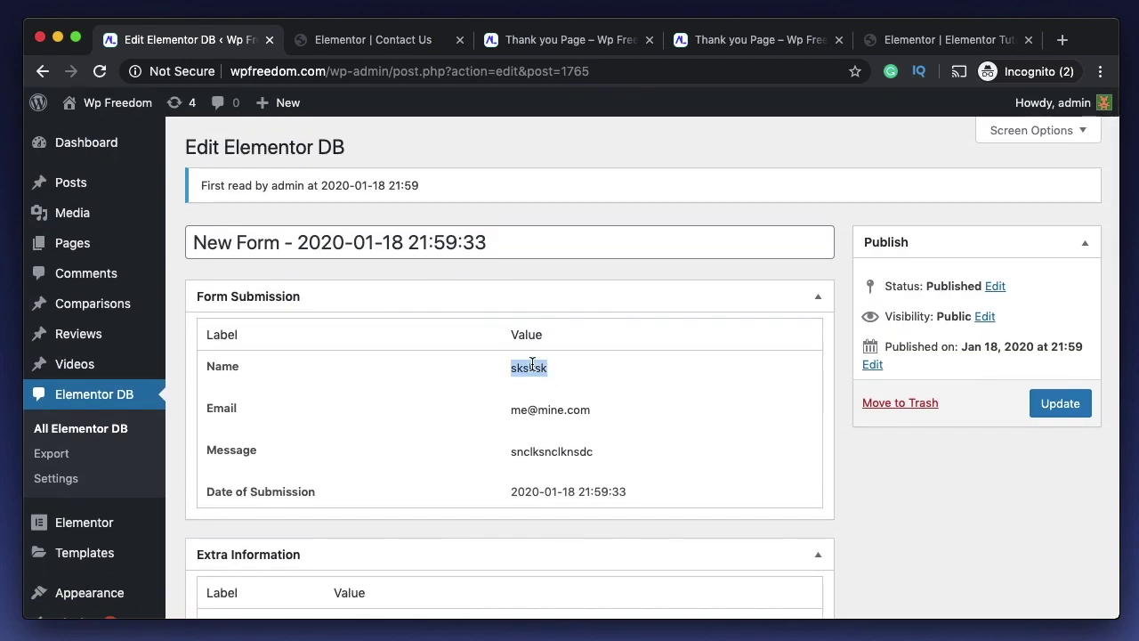
scroll(465, 476, "down", 3)
scroll(464, 477, "down", 6)
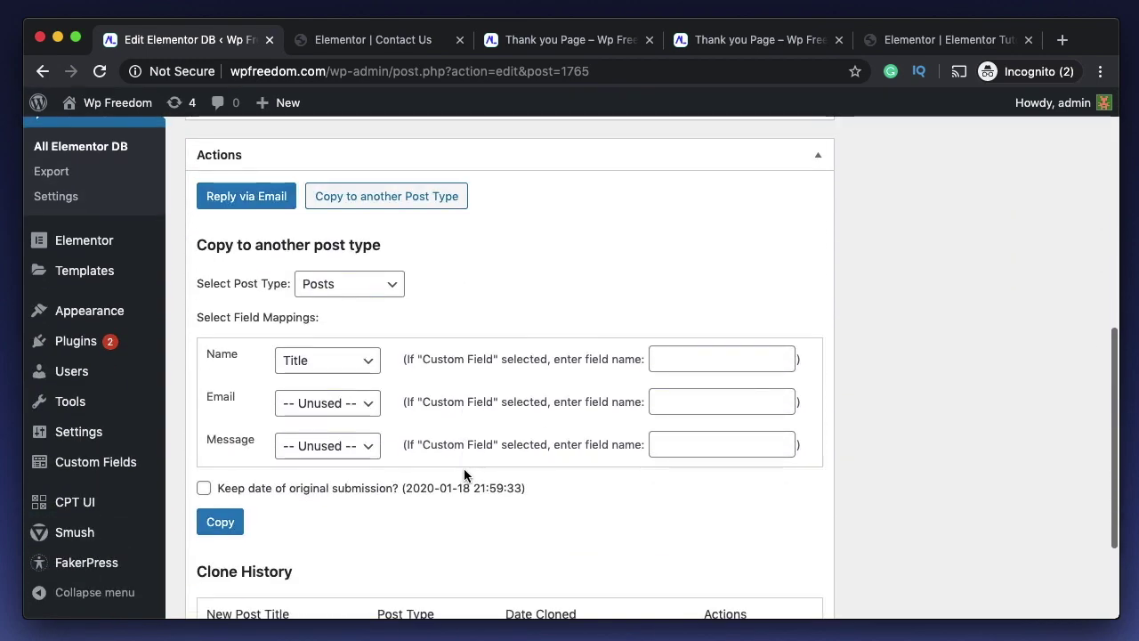
left_click(307, 408)
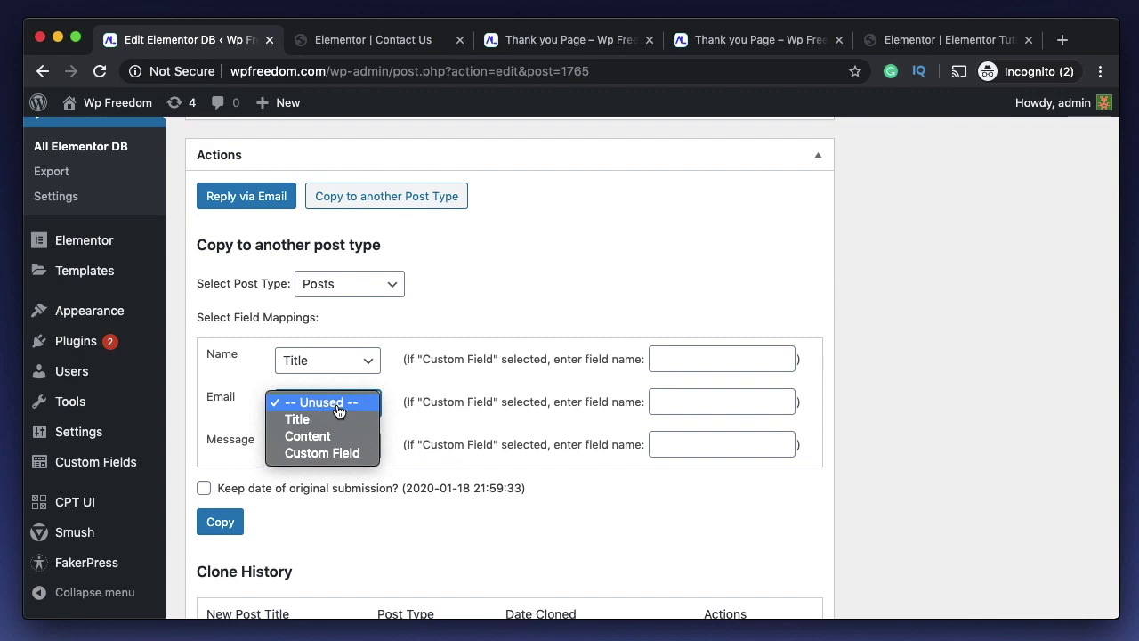
left_click(317, 436)
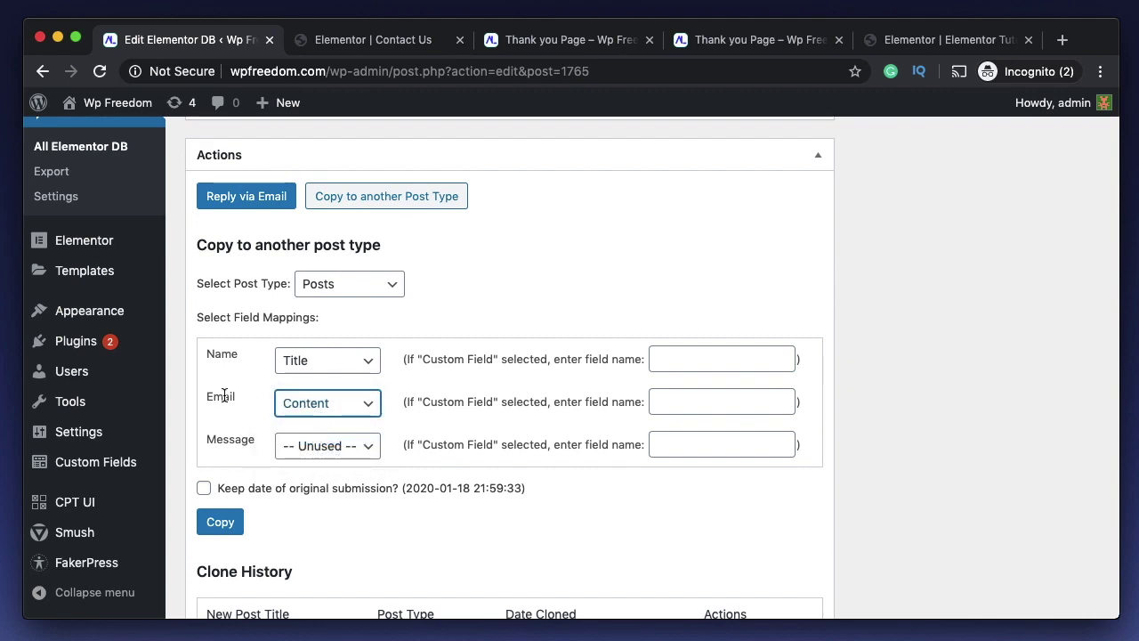
scroll(225, 400, "up", 7)
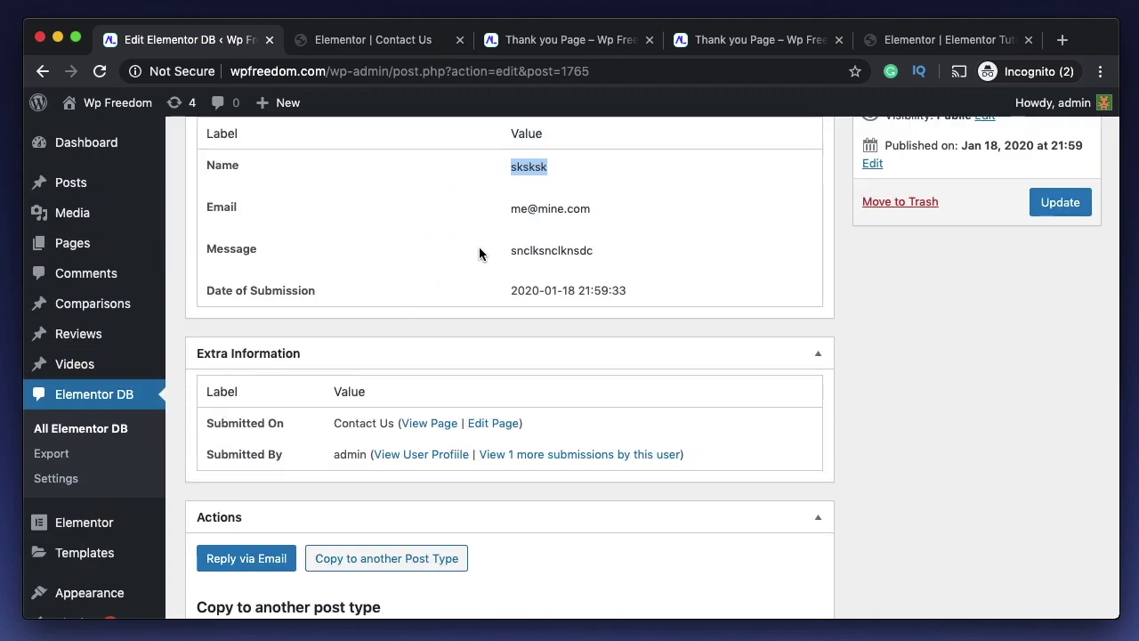
scroll(478, 254, "down", 7)
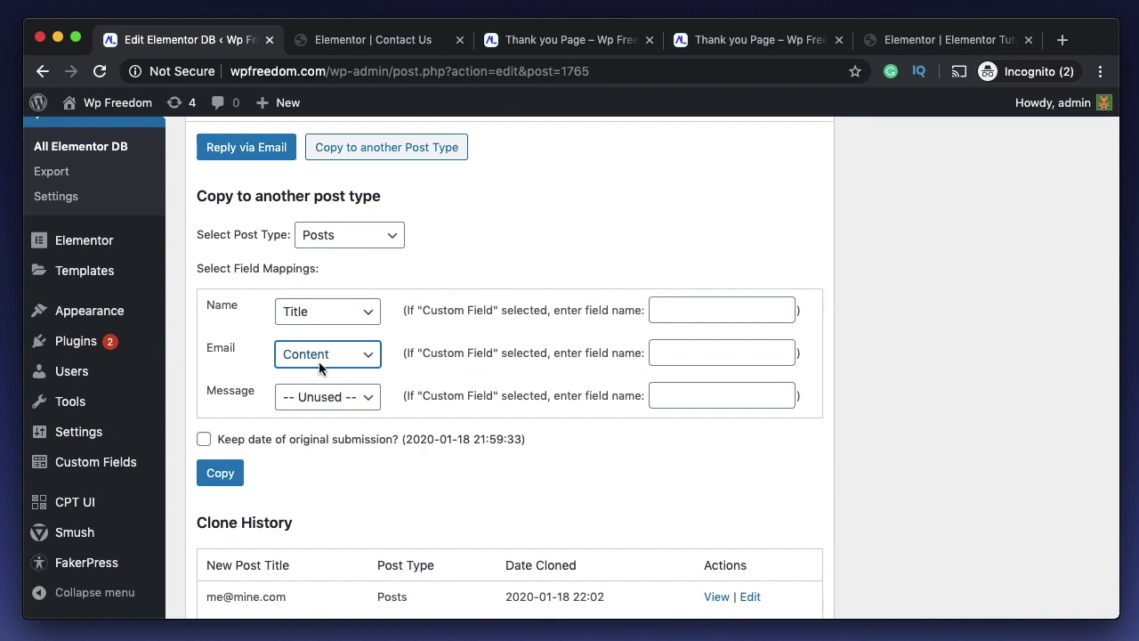
left_click(325, 399)
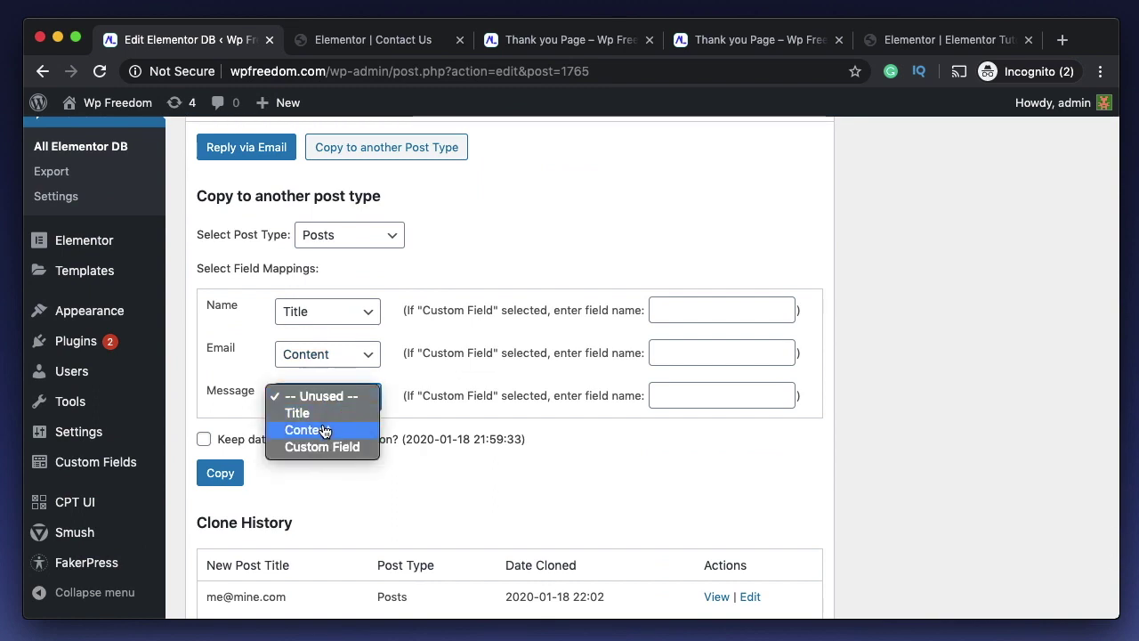
left_click(322, 430)
scroll(206, 329, "down", 2)
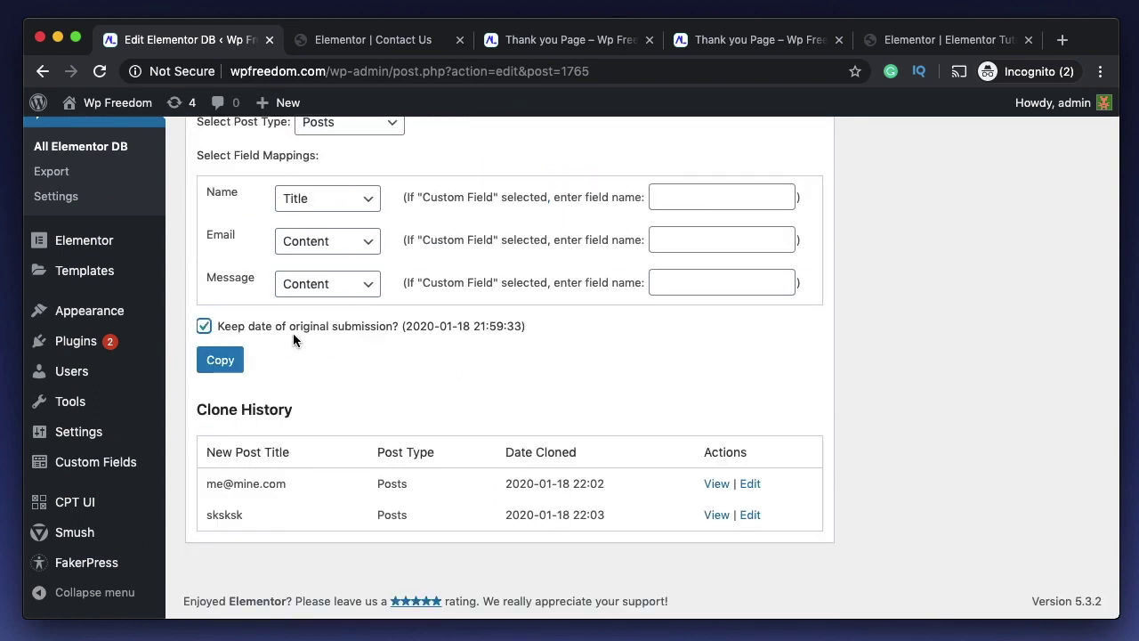
left_click(221, 361)
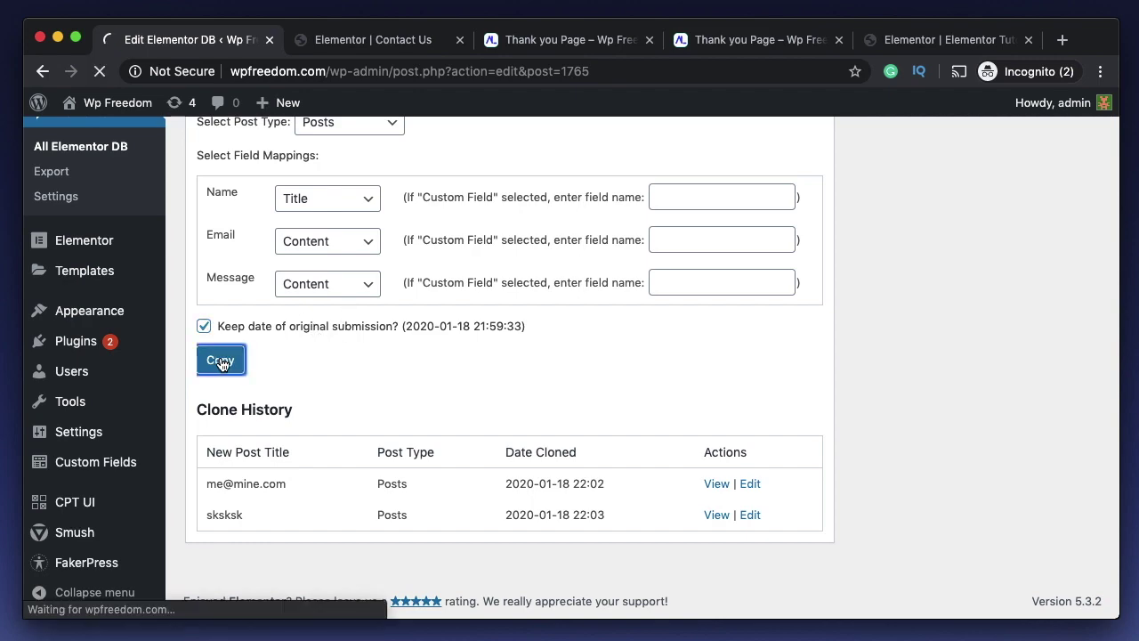
- Open All Posts and check that the sksksk draft's body reads 'snclksnclknsdc'
mouse_move(75, 175)
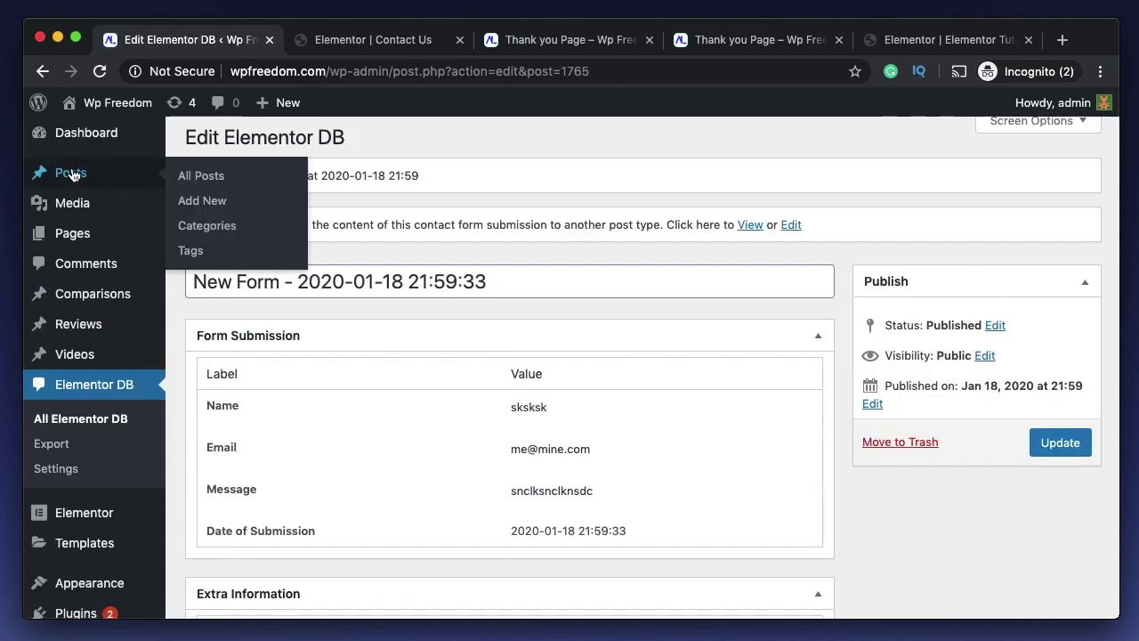
left_click(203, 176)
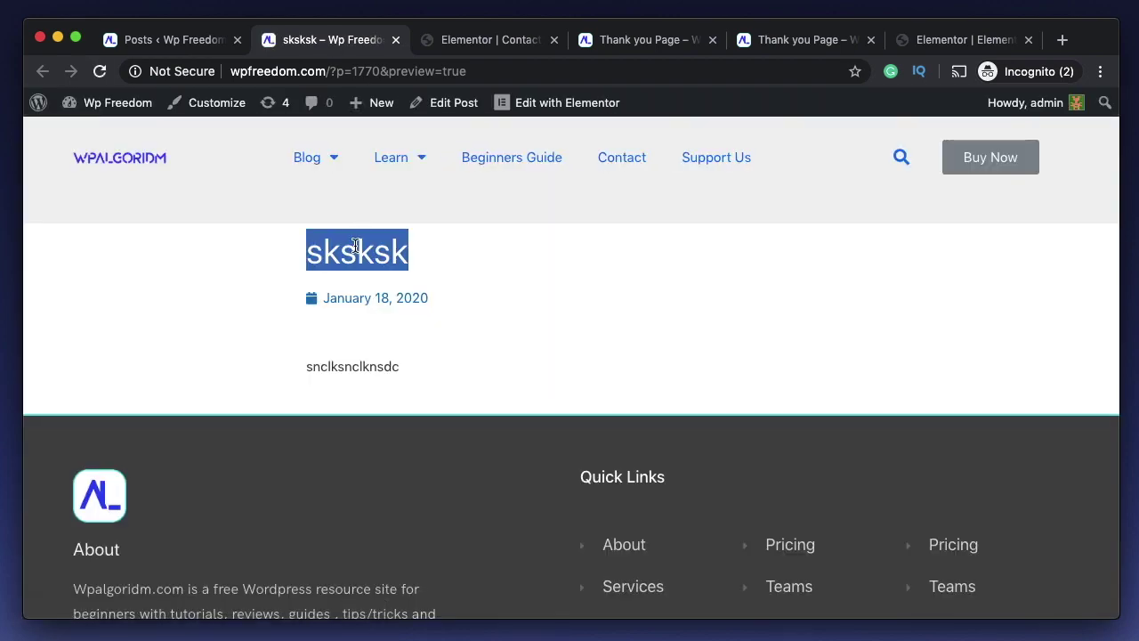
double_click(340, 366)
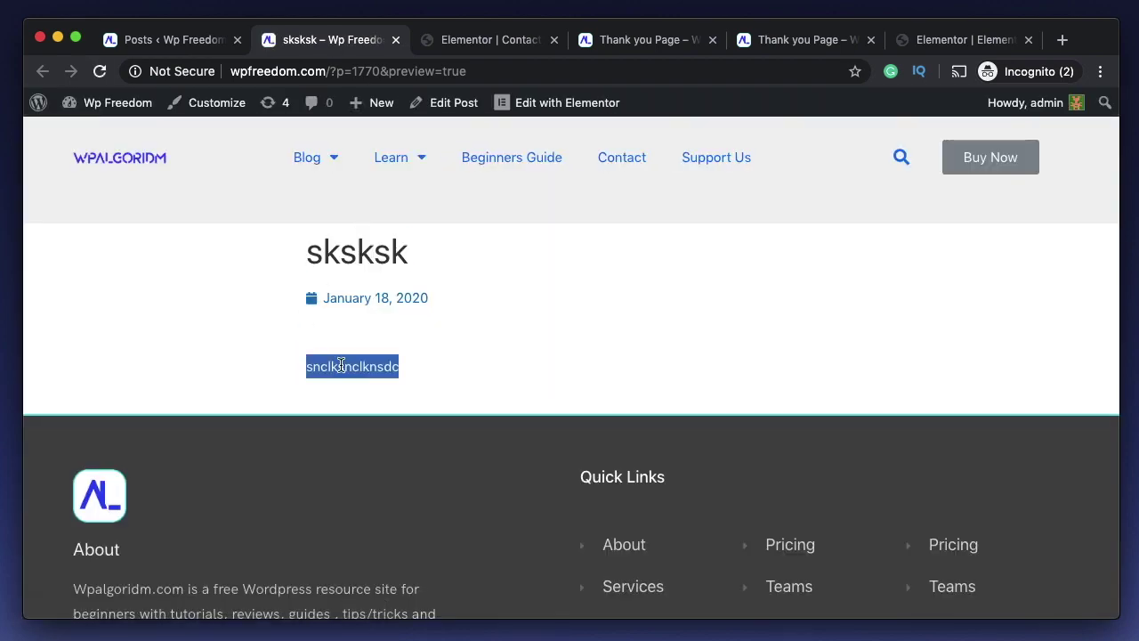
- Return to the admin and open the Elementor DB submissions list, now showing 3 clones
key("ctrl+shift+Tab")
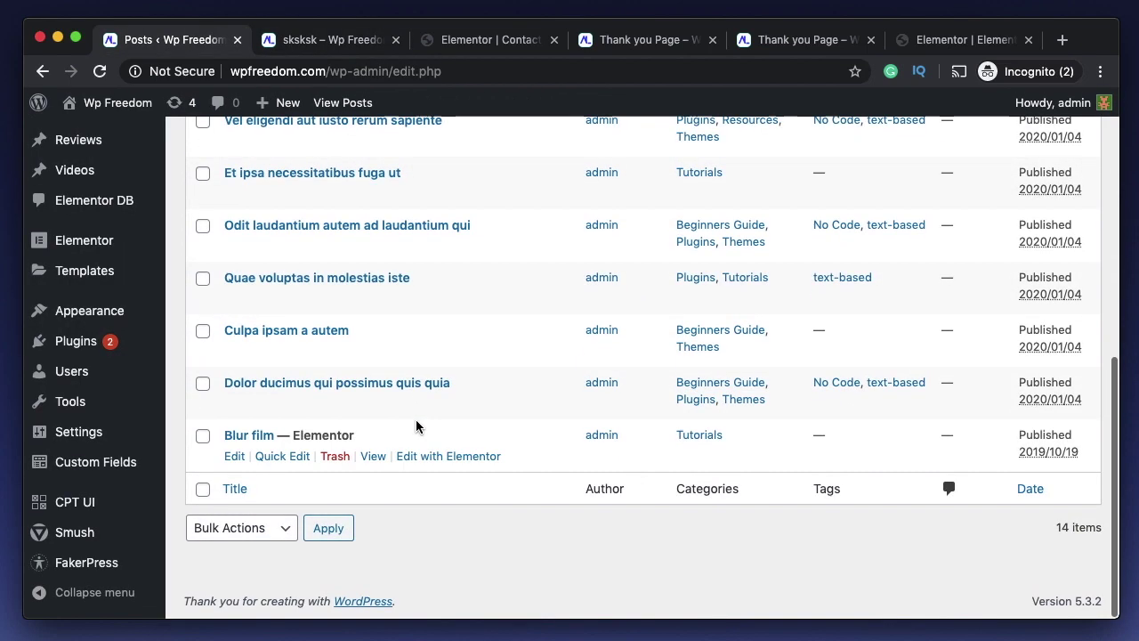
left_click(331, 40)
left_click(163, 40)
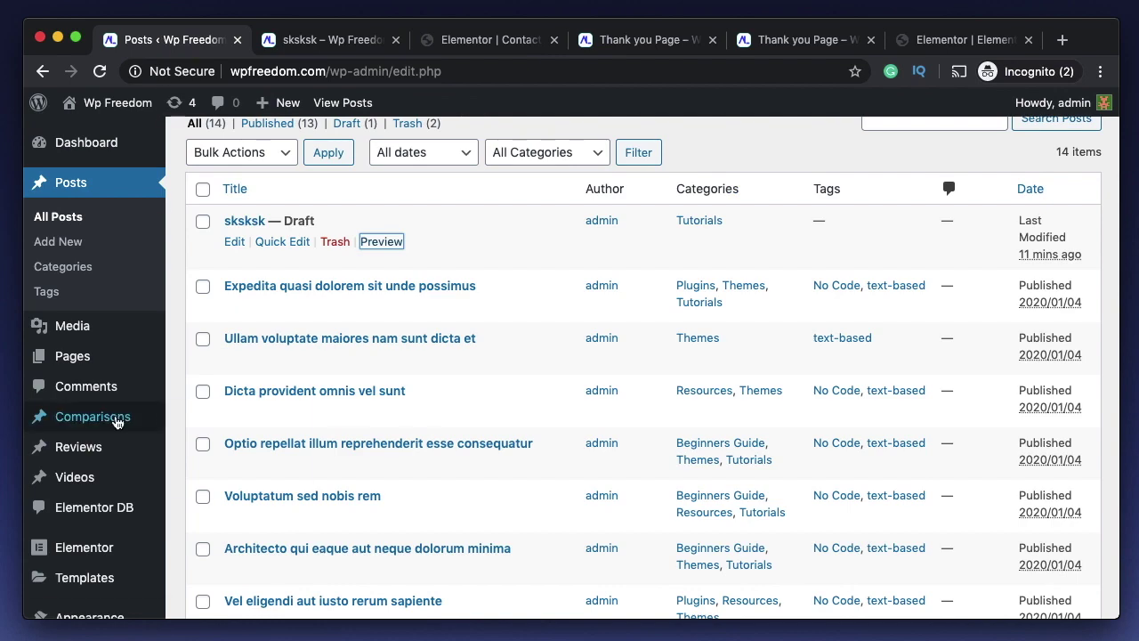
scroll(117, 420, "down", 3)
left_click(85, 361)
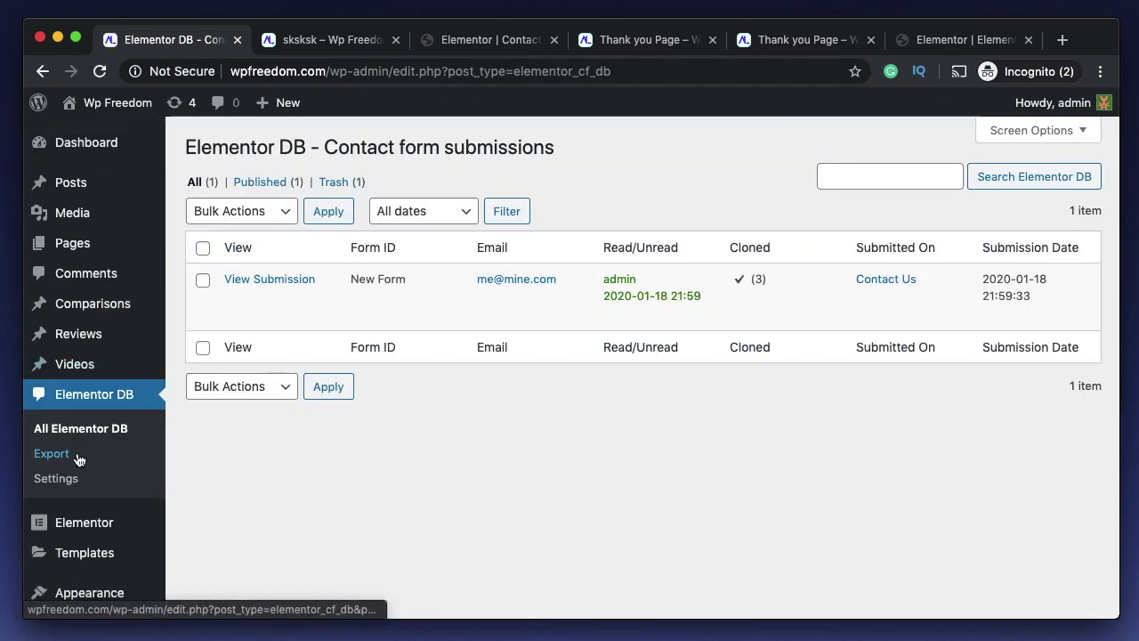
- Go to the Elementor DB Export page and keep Contact Us as the submitted page
left_click(62, 457)
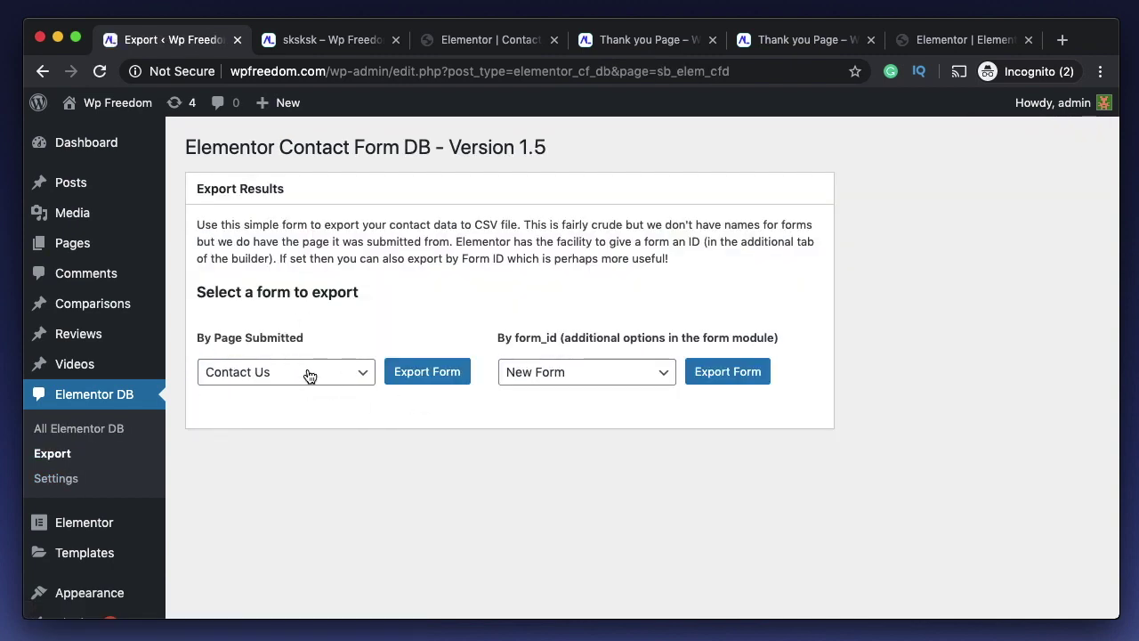
left_click(250, 374)
left_click(293, 322)
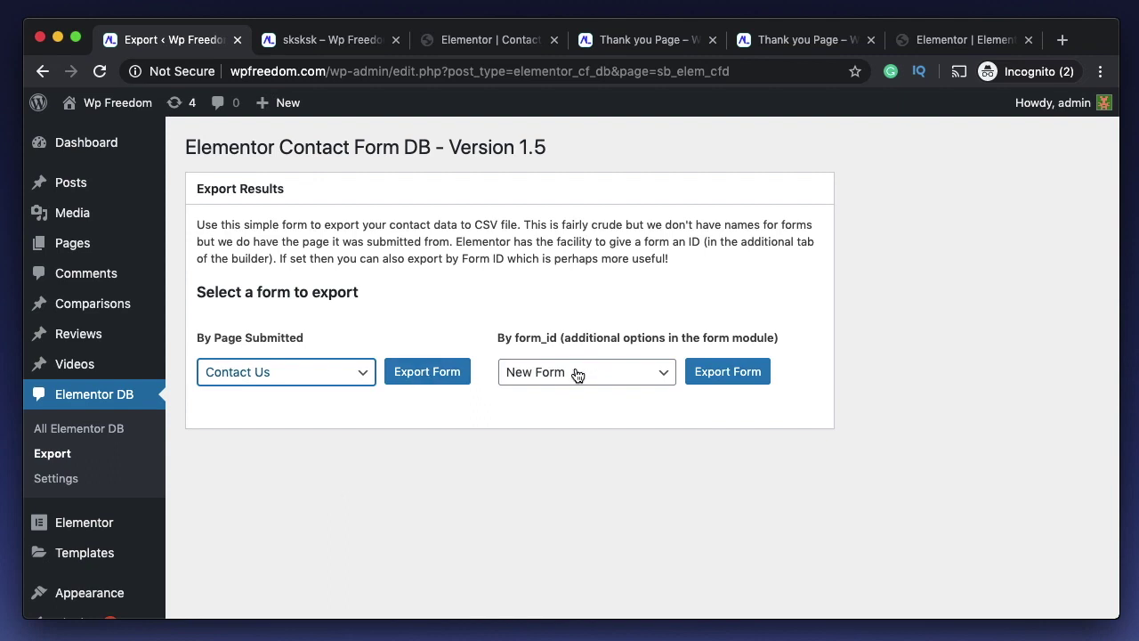
triple_click(541, 339)
triple_click(541, 339)
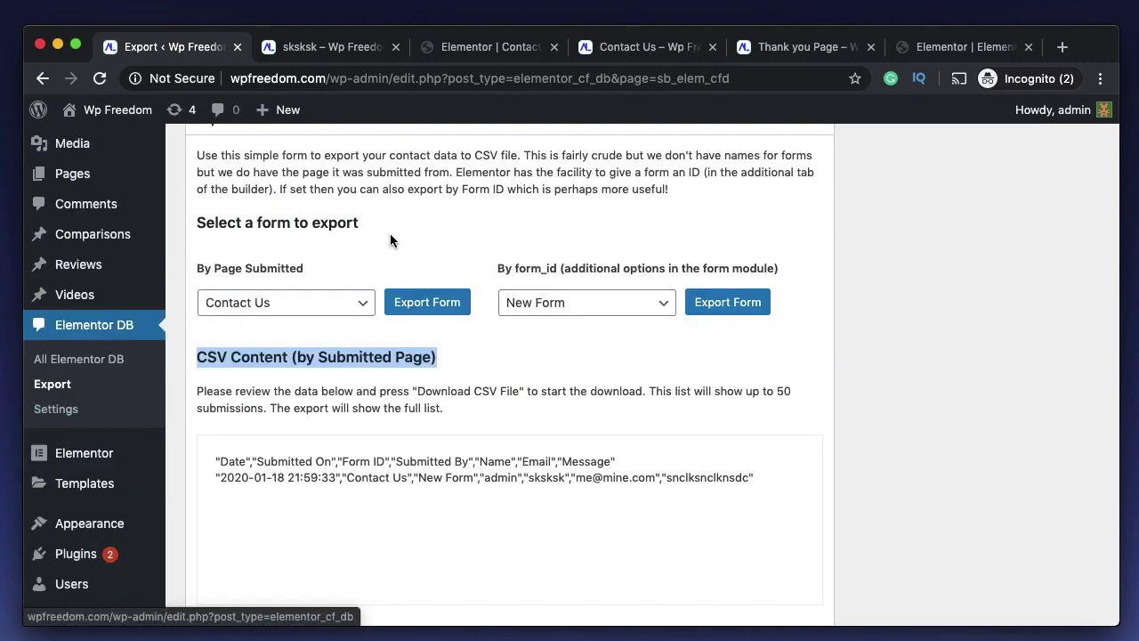
- Recheck the submitted page and form ID choices, leaving Contact Us selected for export
scroll(392, 237, "up", 2)
left_click(323, 383)
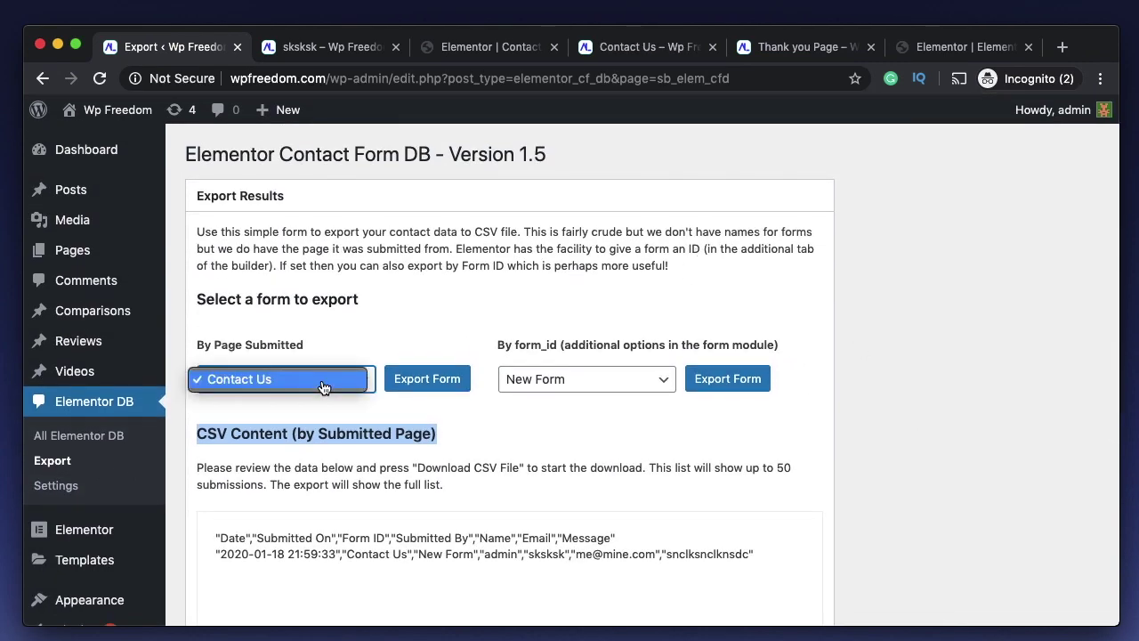
left_click(277, 339)
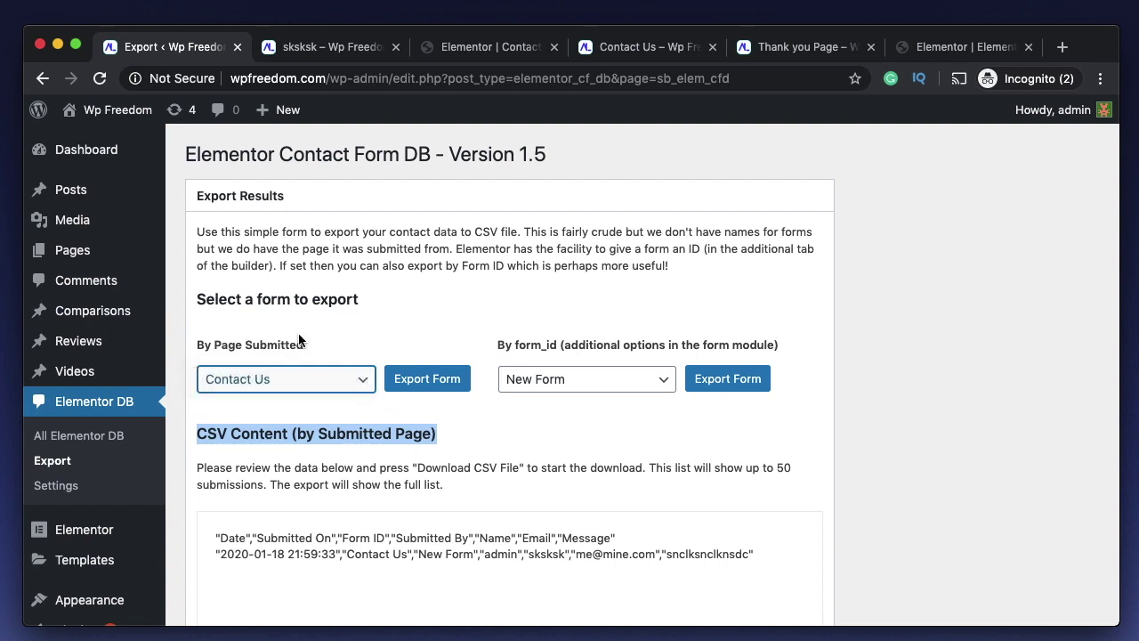
left_click(594, 388)
left_click(576, 273)
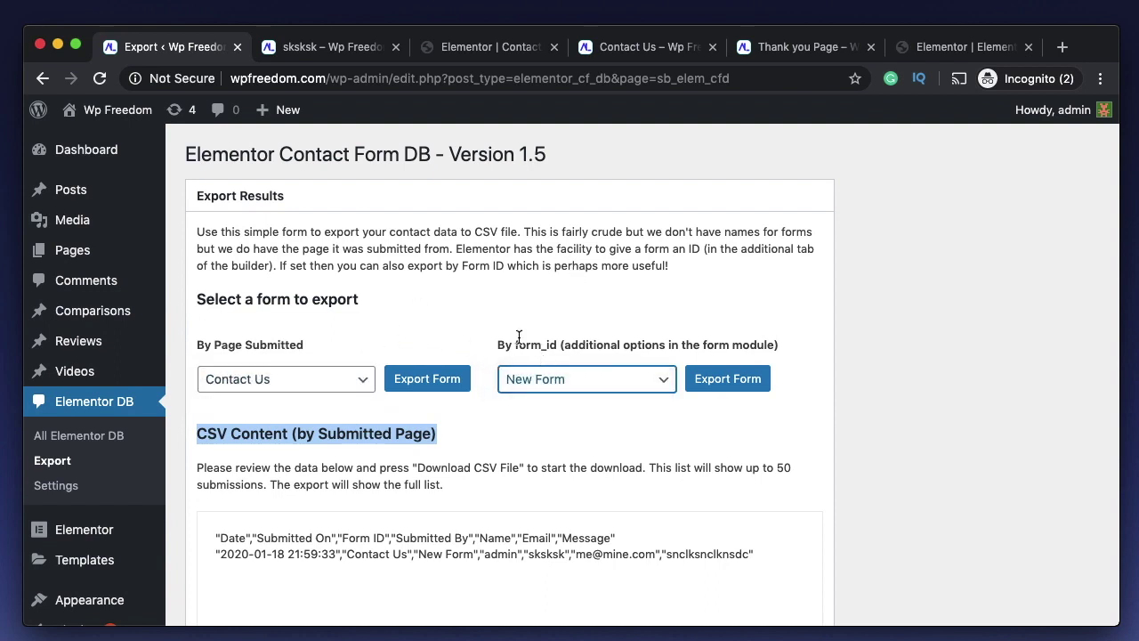
left_click(427, 302)
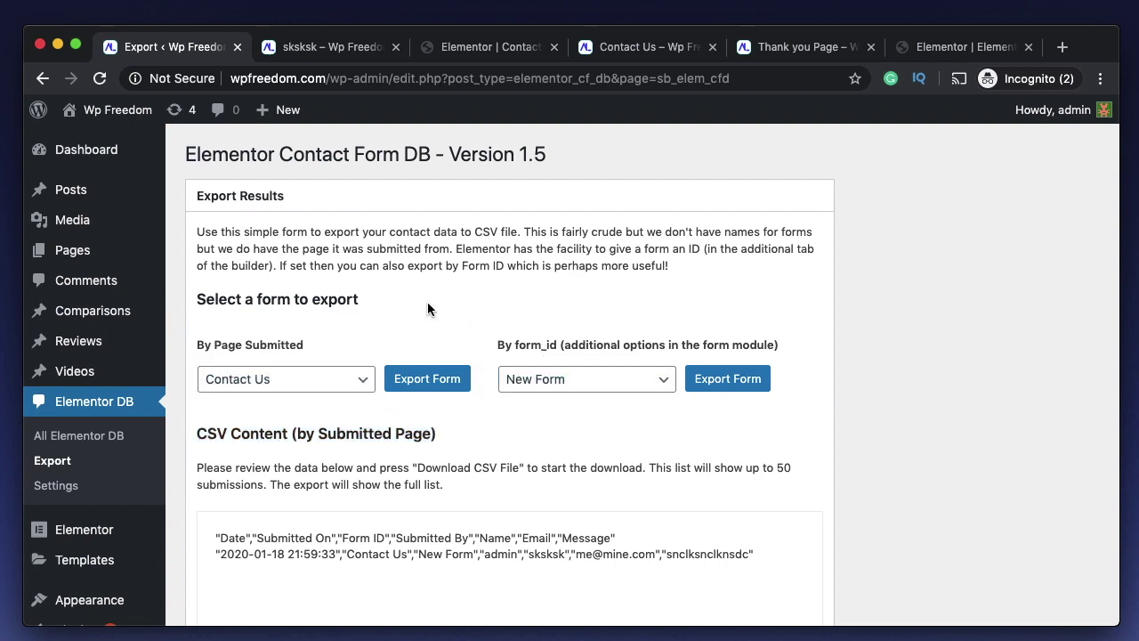
left_click(302, 387)
left_click(310, 383)
scroll(369, 373, "down", 2)
- Export the Contact Us submissions, review the CSV line, and download it as 1746 (1).csv
left_click(431, 322)
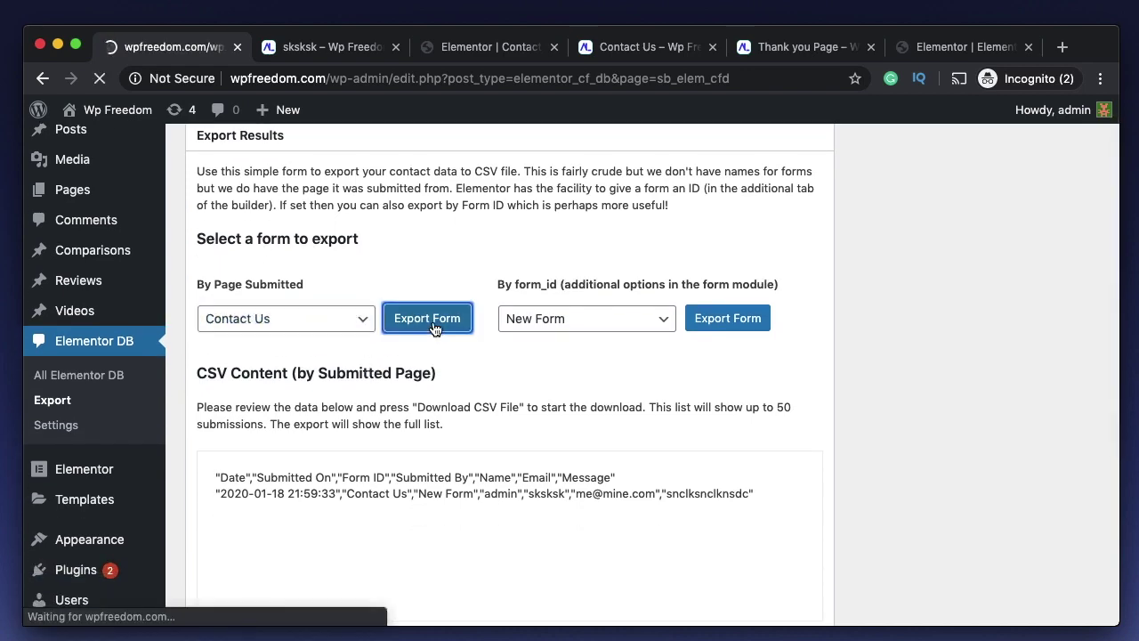
scroll(372, 447, "down", 3)
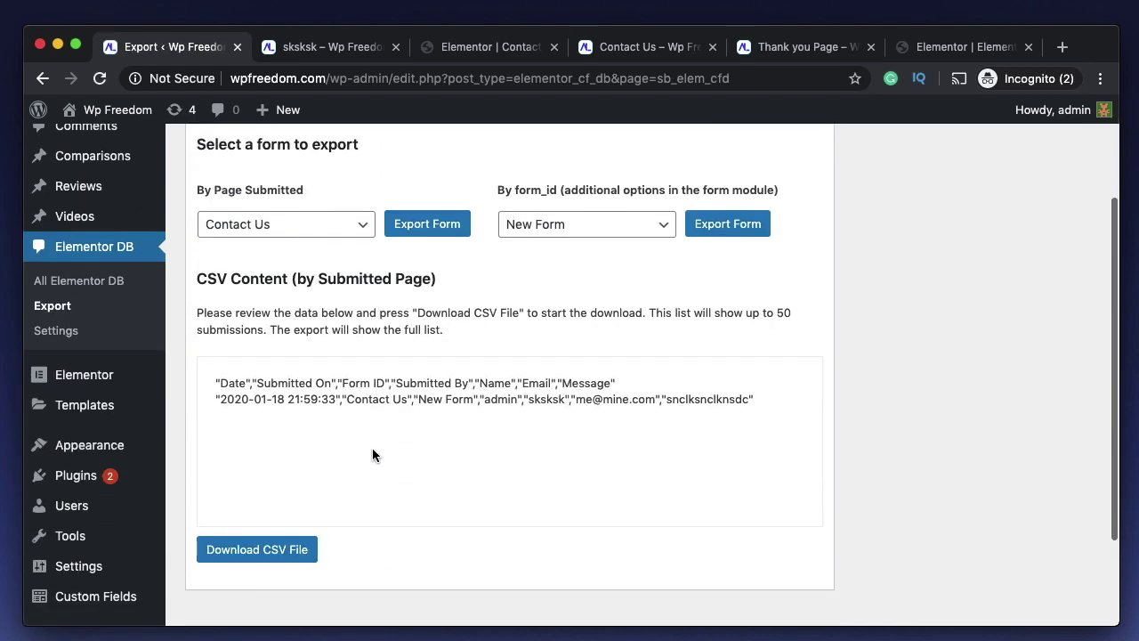
triple_click(348, 393)
triple_click(348, 393)
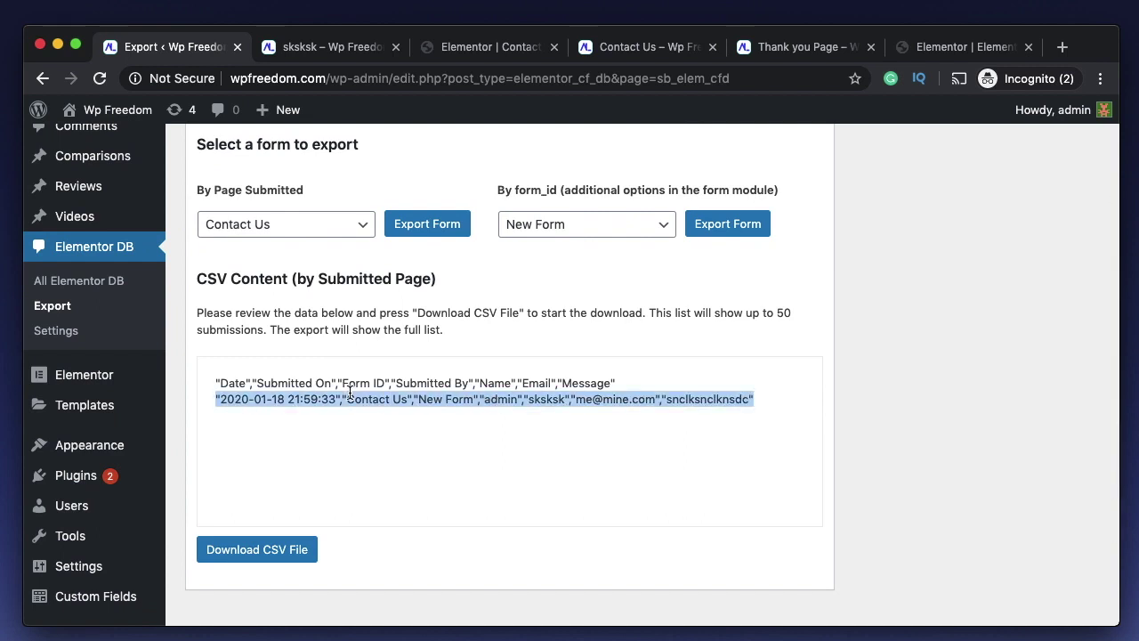
triple_click(350, 393)
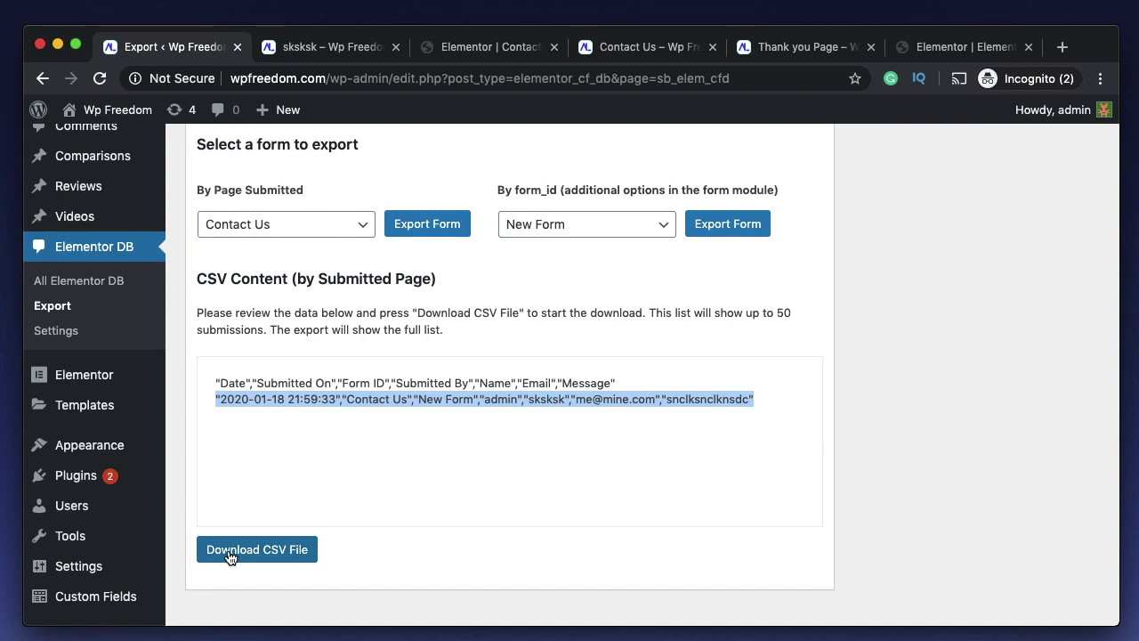
left_click(230, 555)
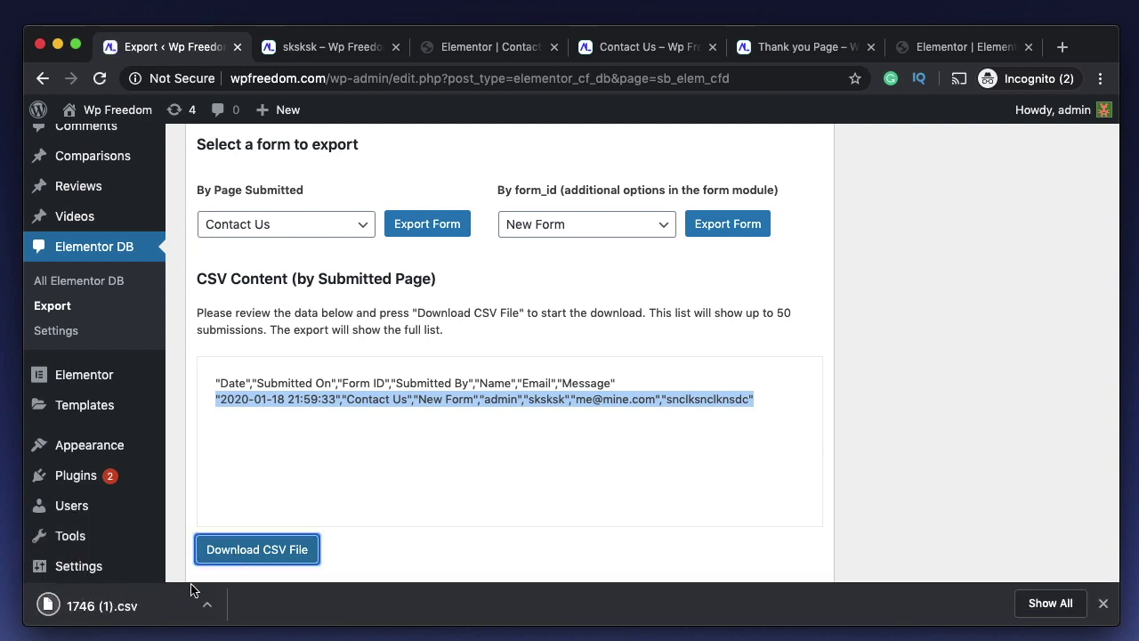
- Open 1746 (1).csv from Chrome's download bar in Numbers
left_click(164, 606)
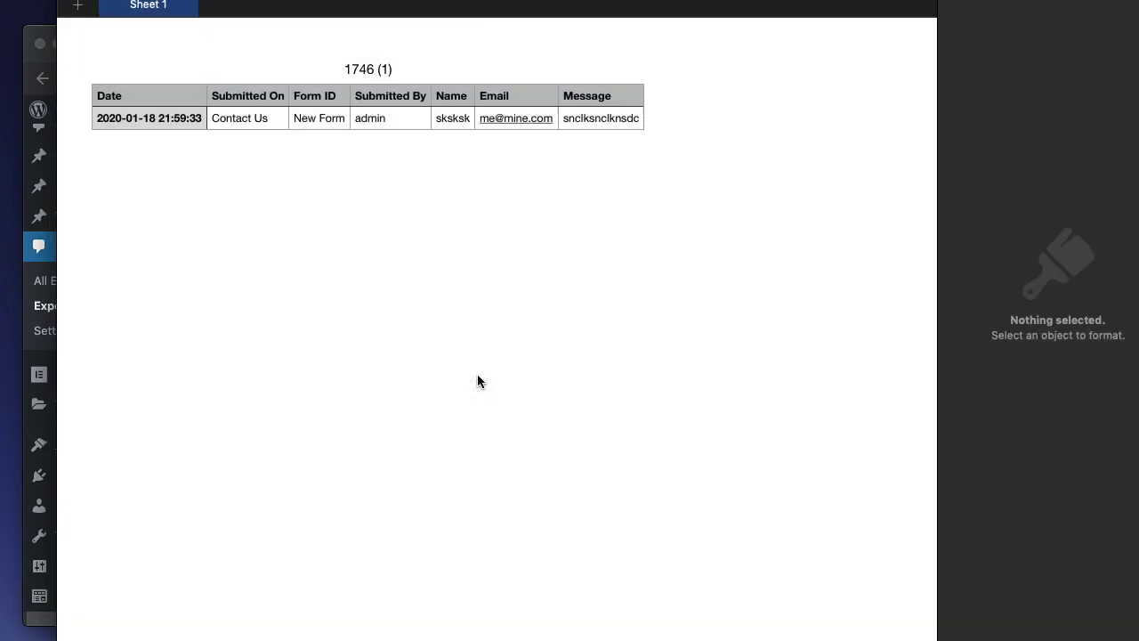